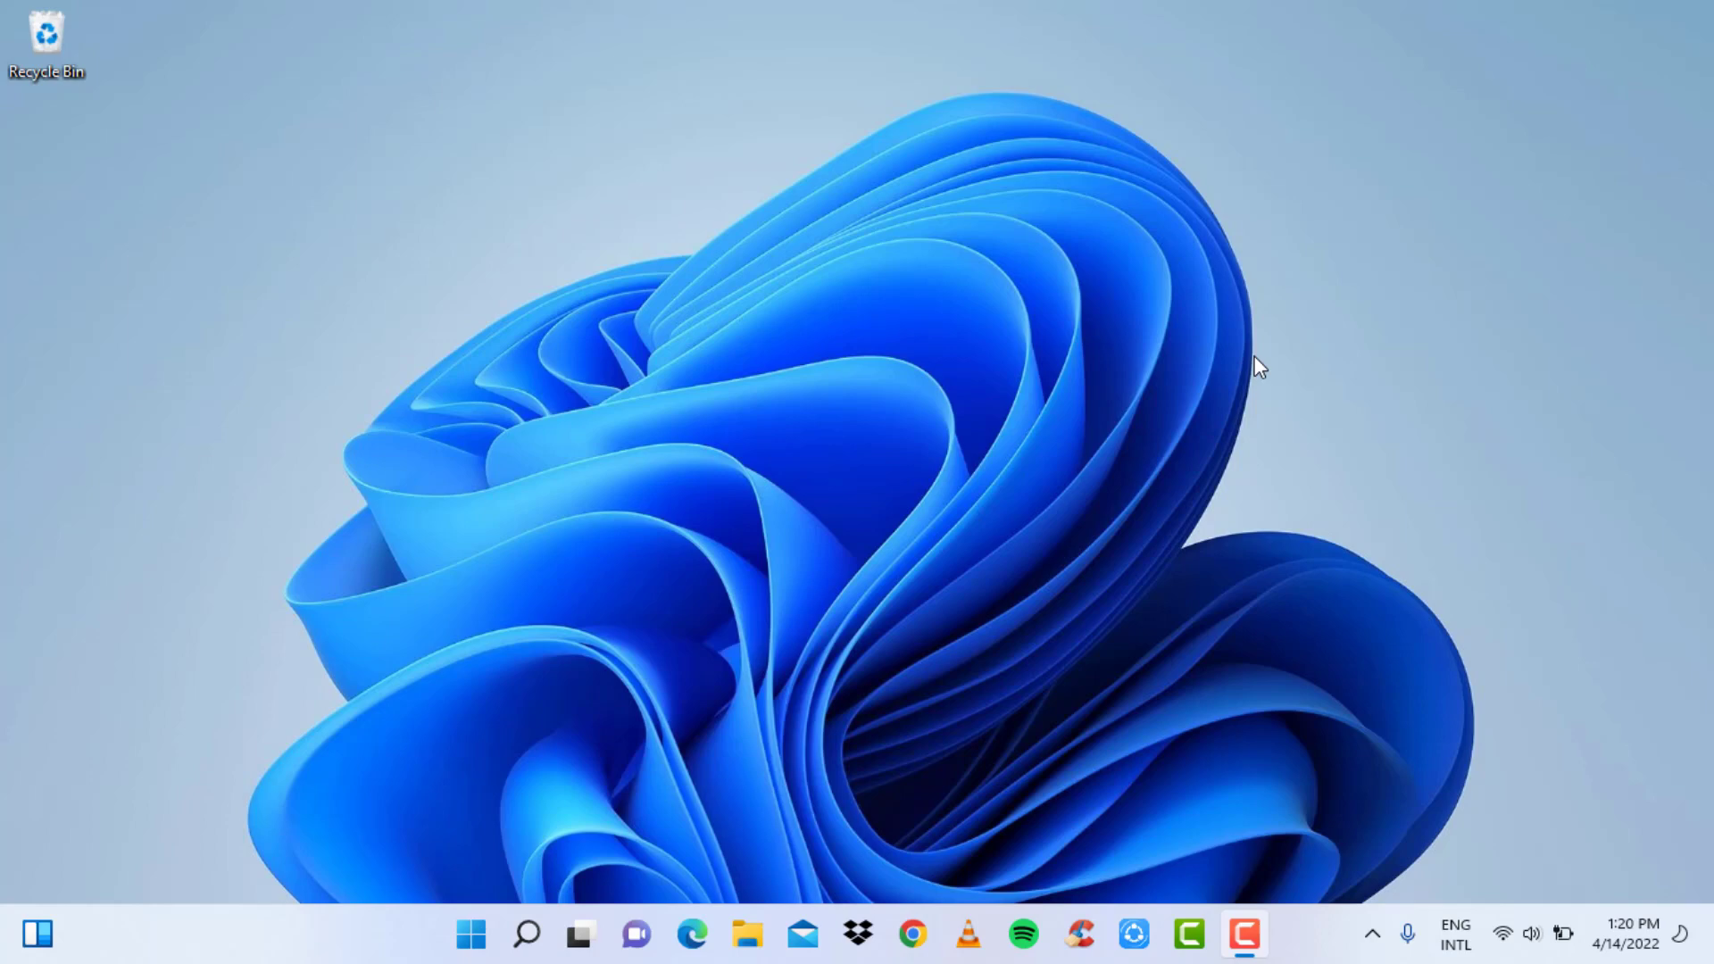
- Launch Chrome under the first profile, load oculus.com and go to its account login page
left_click(912, 933)
left_click(544, 560)
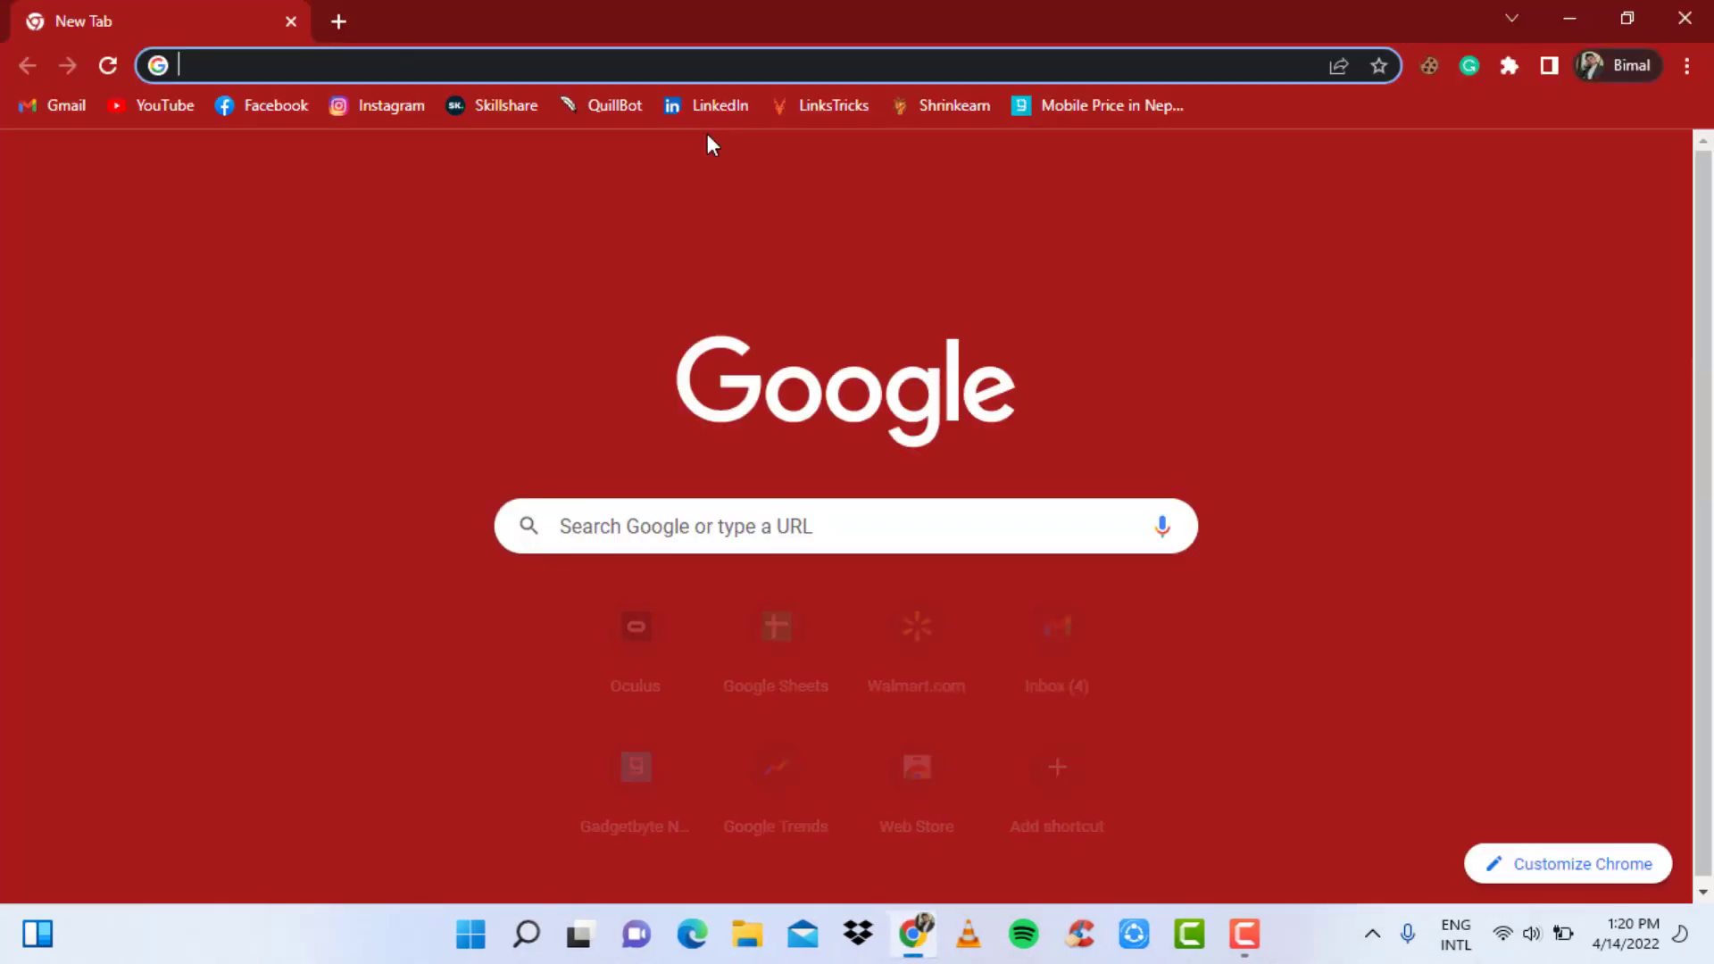
type("oculus.com")
key("Return")
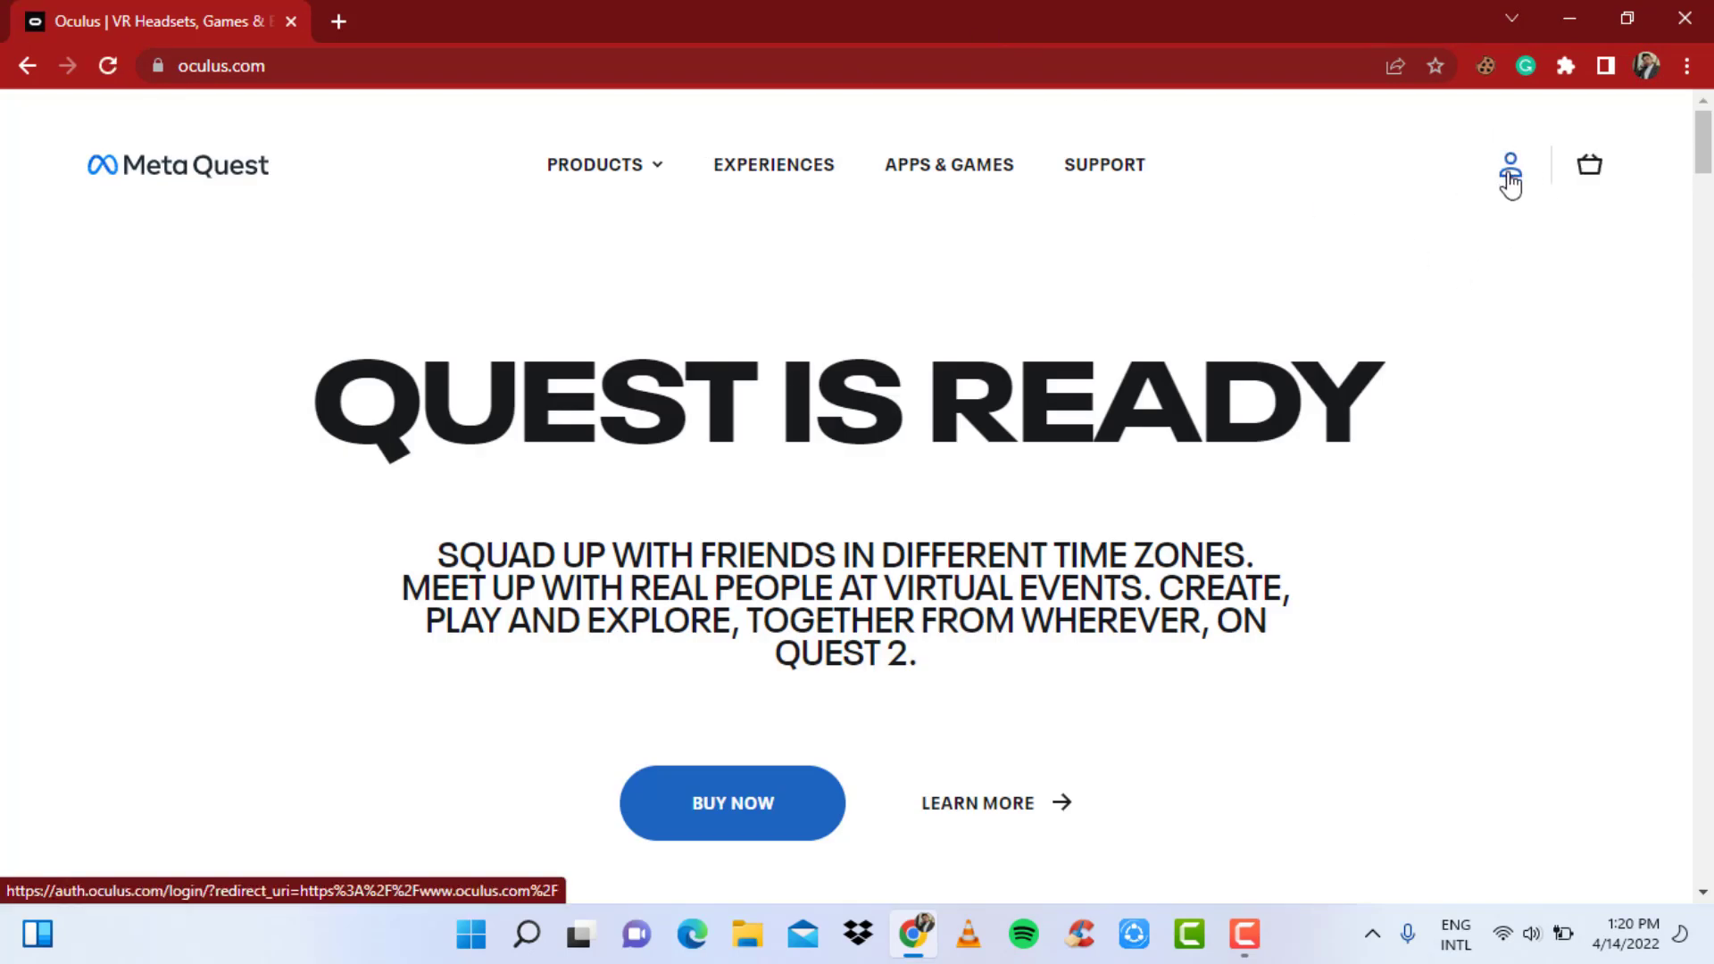
left_click(1511, 183)
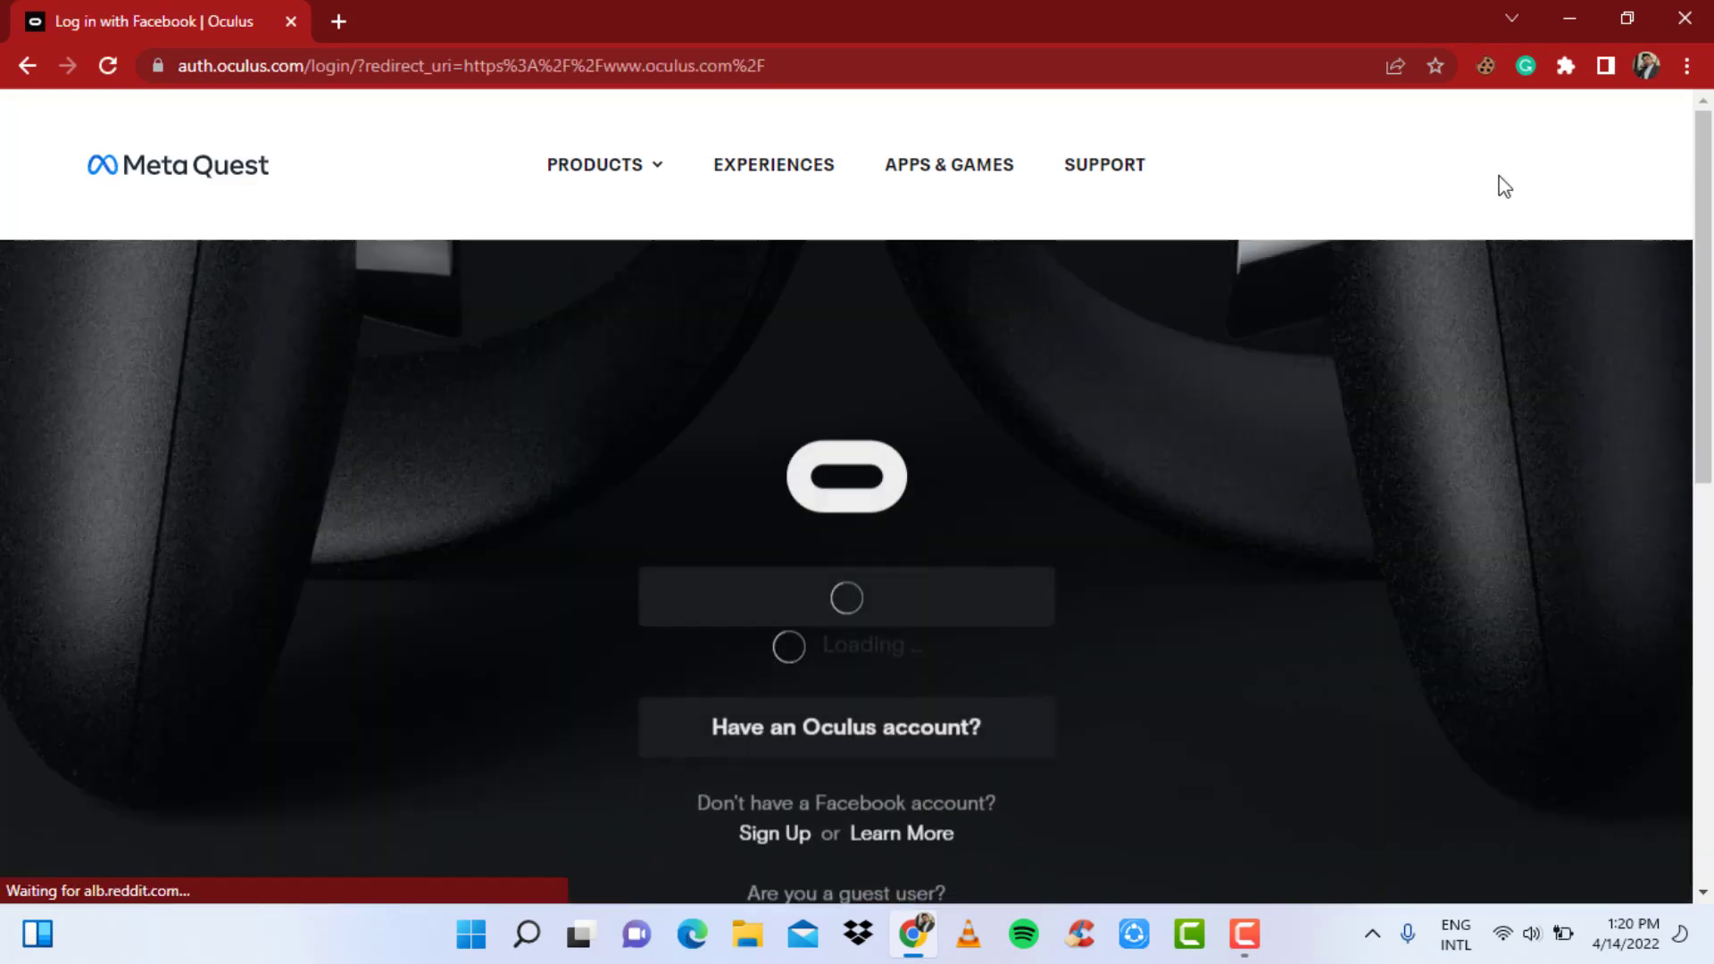
scroll(1260, 568, "down", 1)
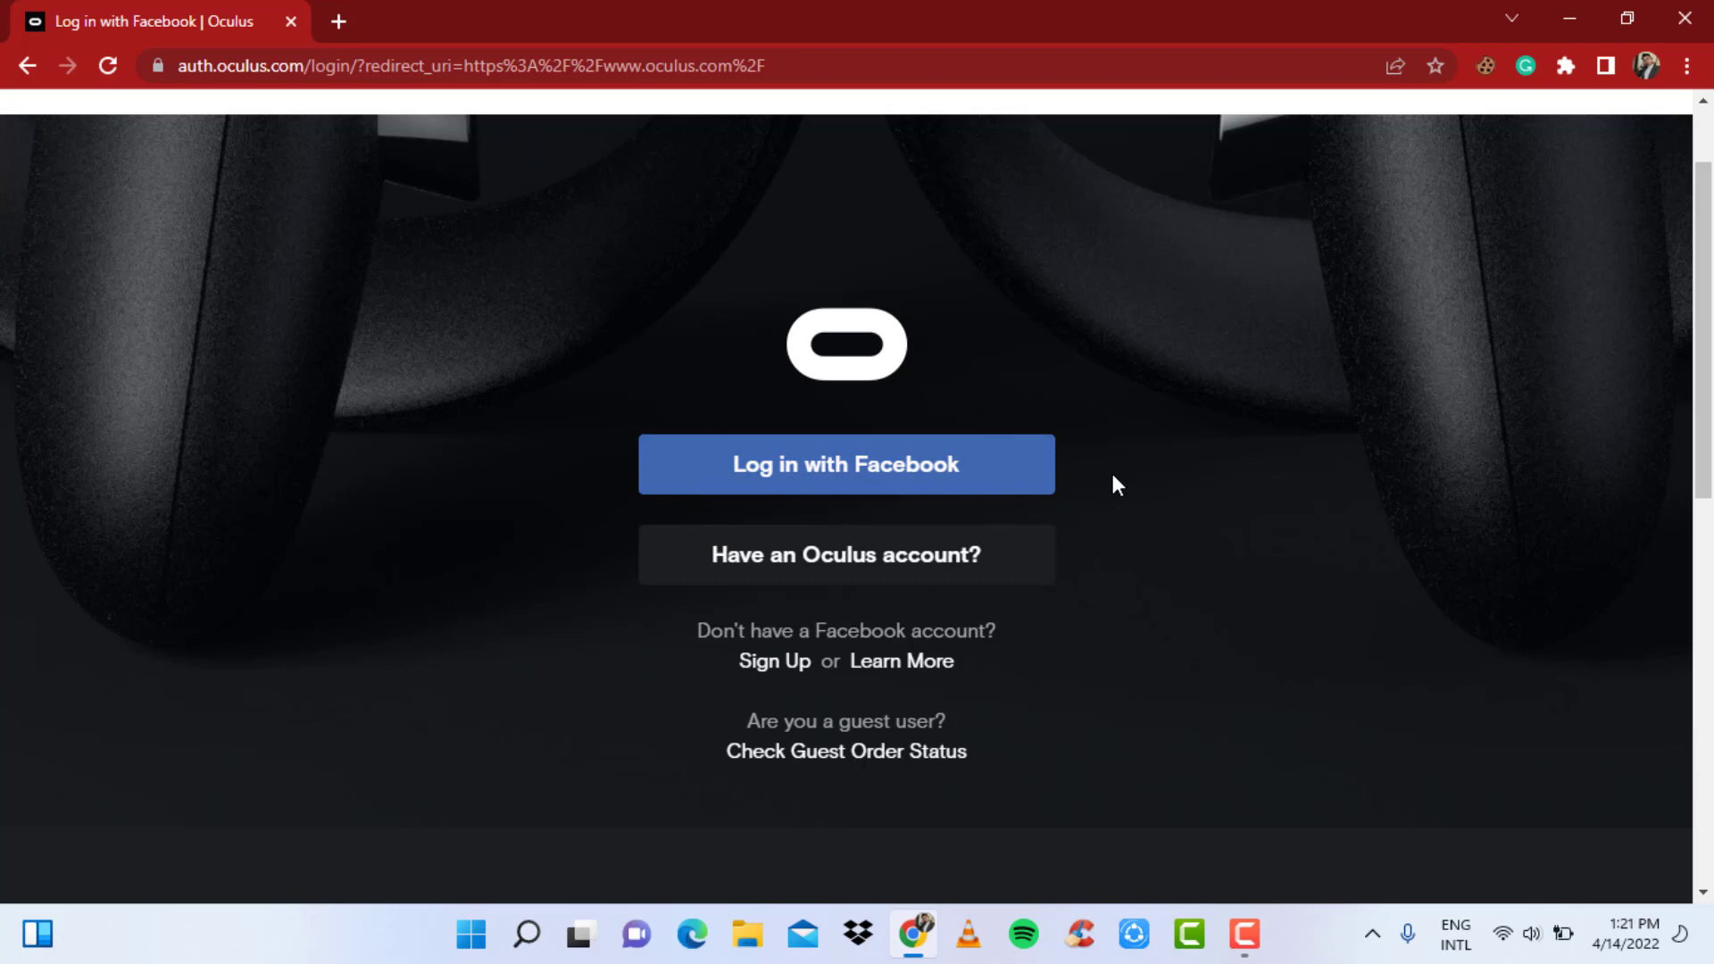
- Log in with Facebook and allow Oculus access, reaching the account-scheduled-for-deletion notice
left_click(898, 478)
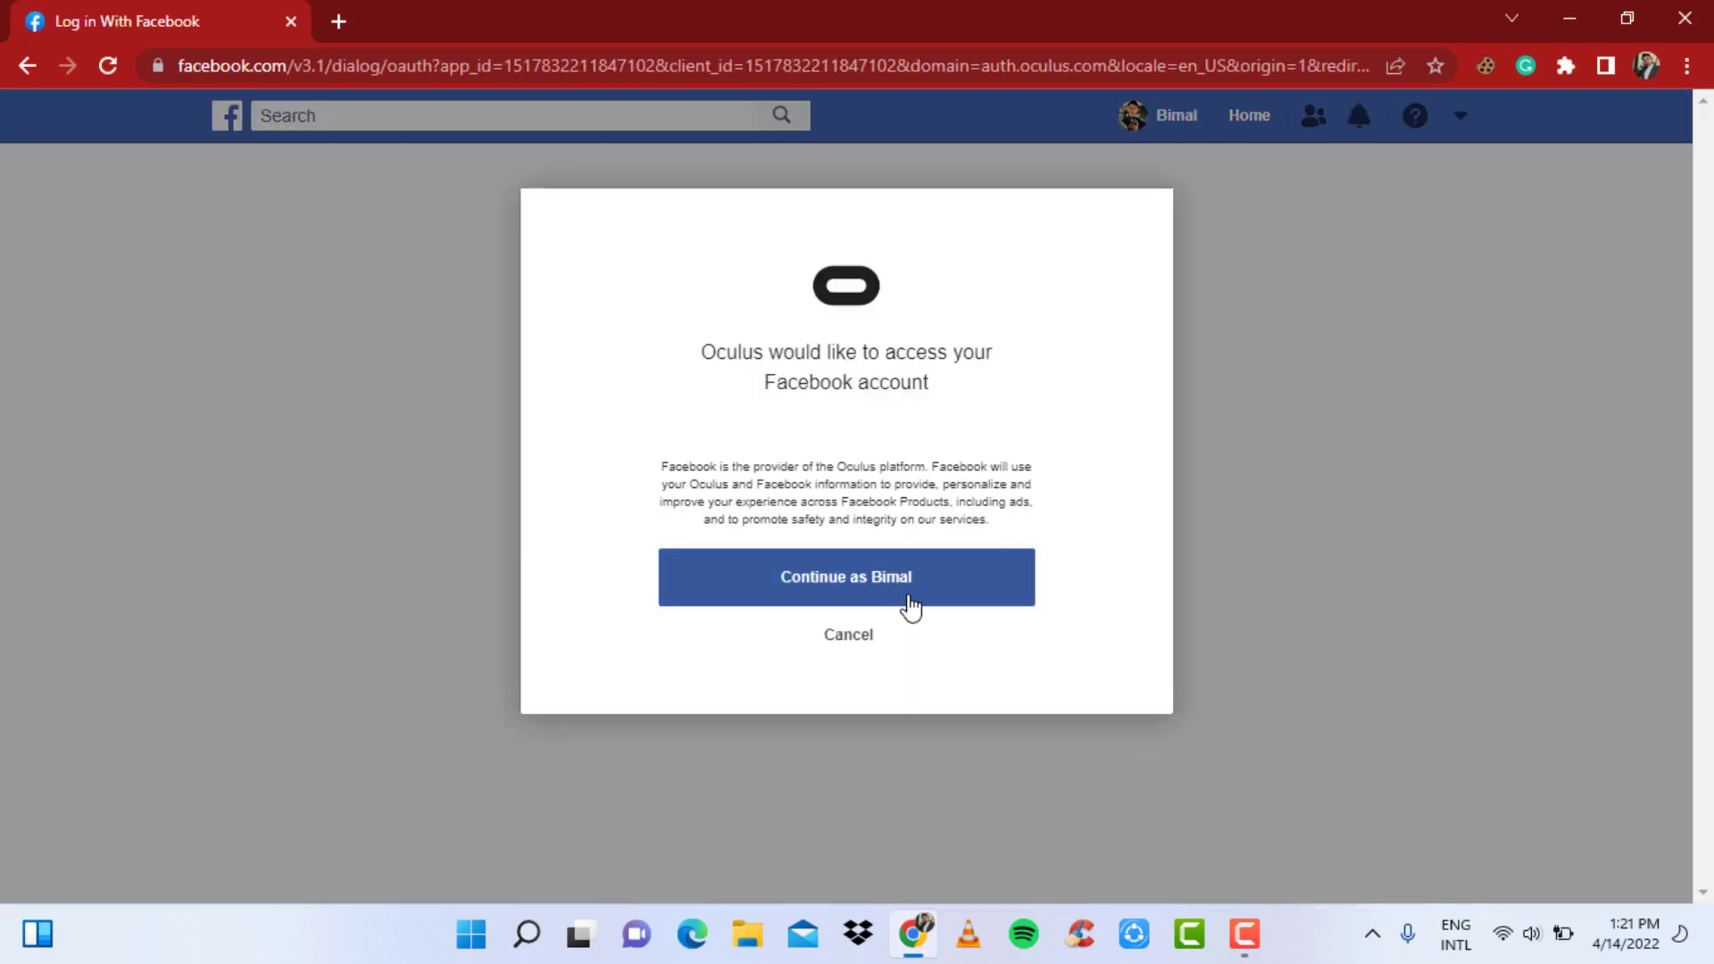
left_click(911, 608)
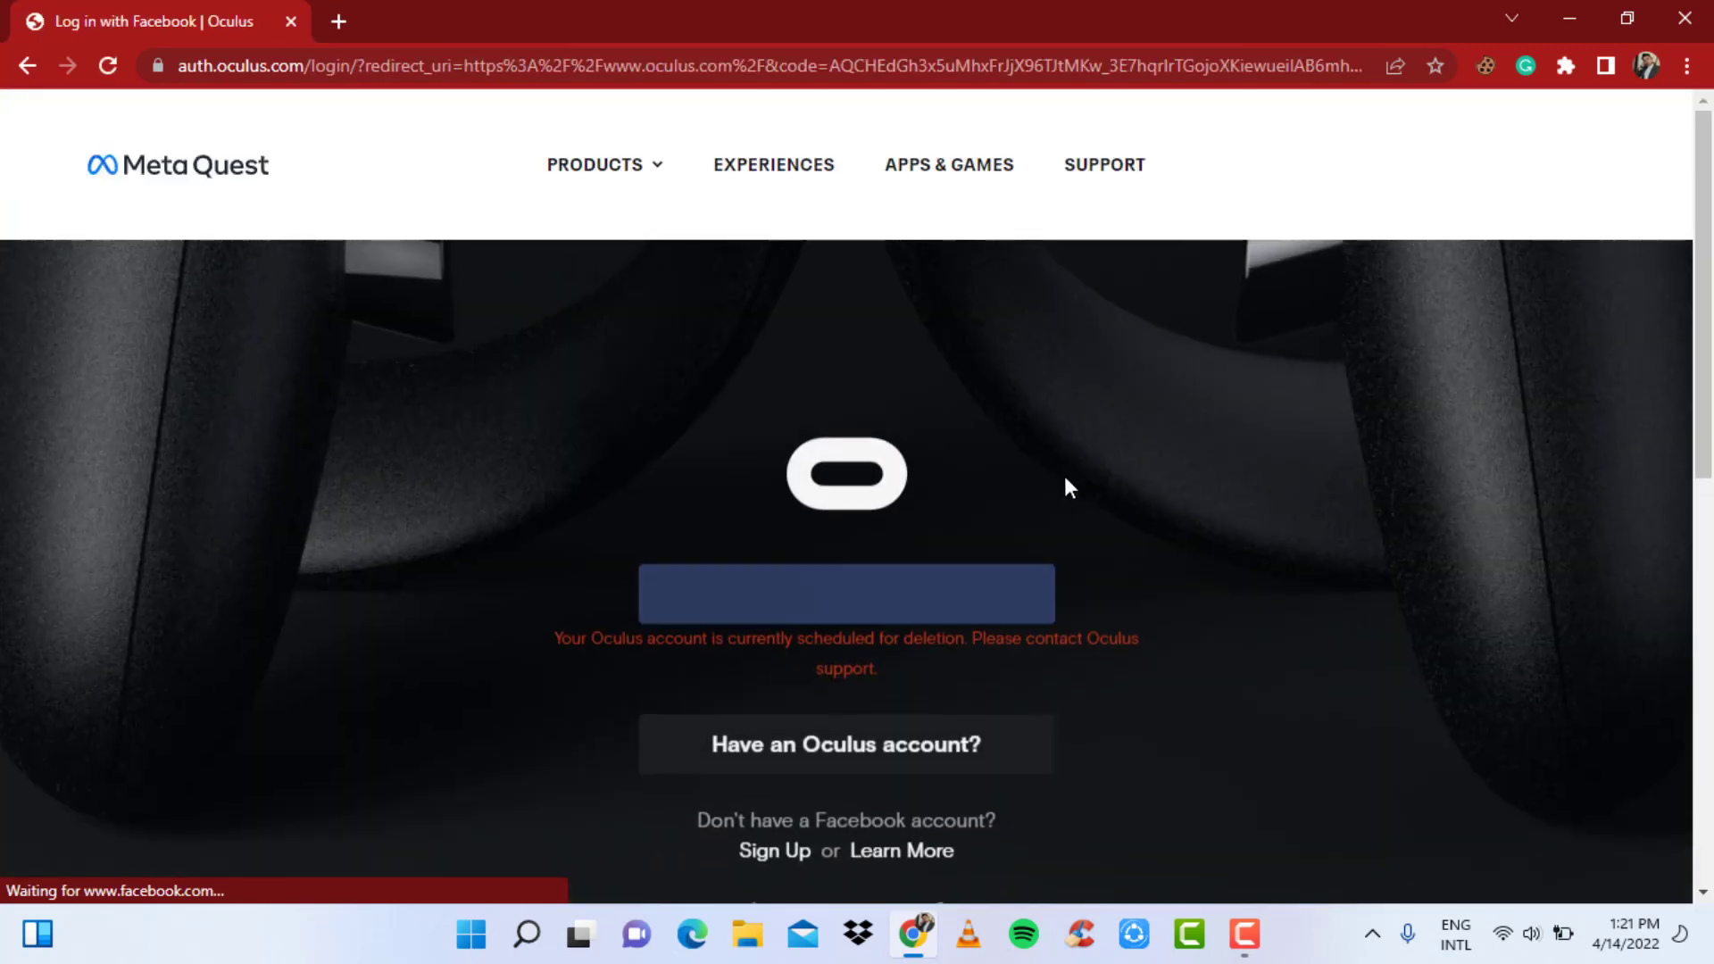
scroll(1039, 548, "down", 2)
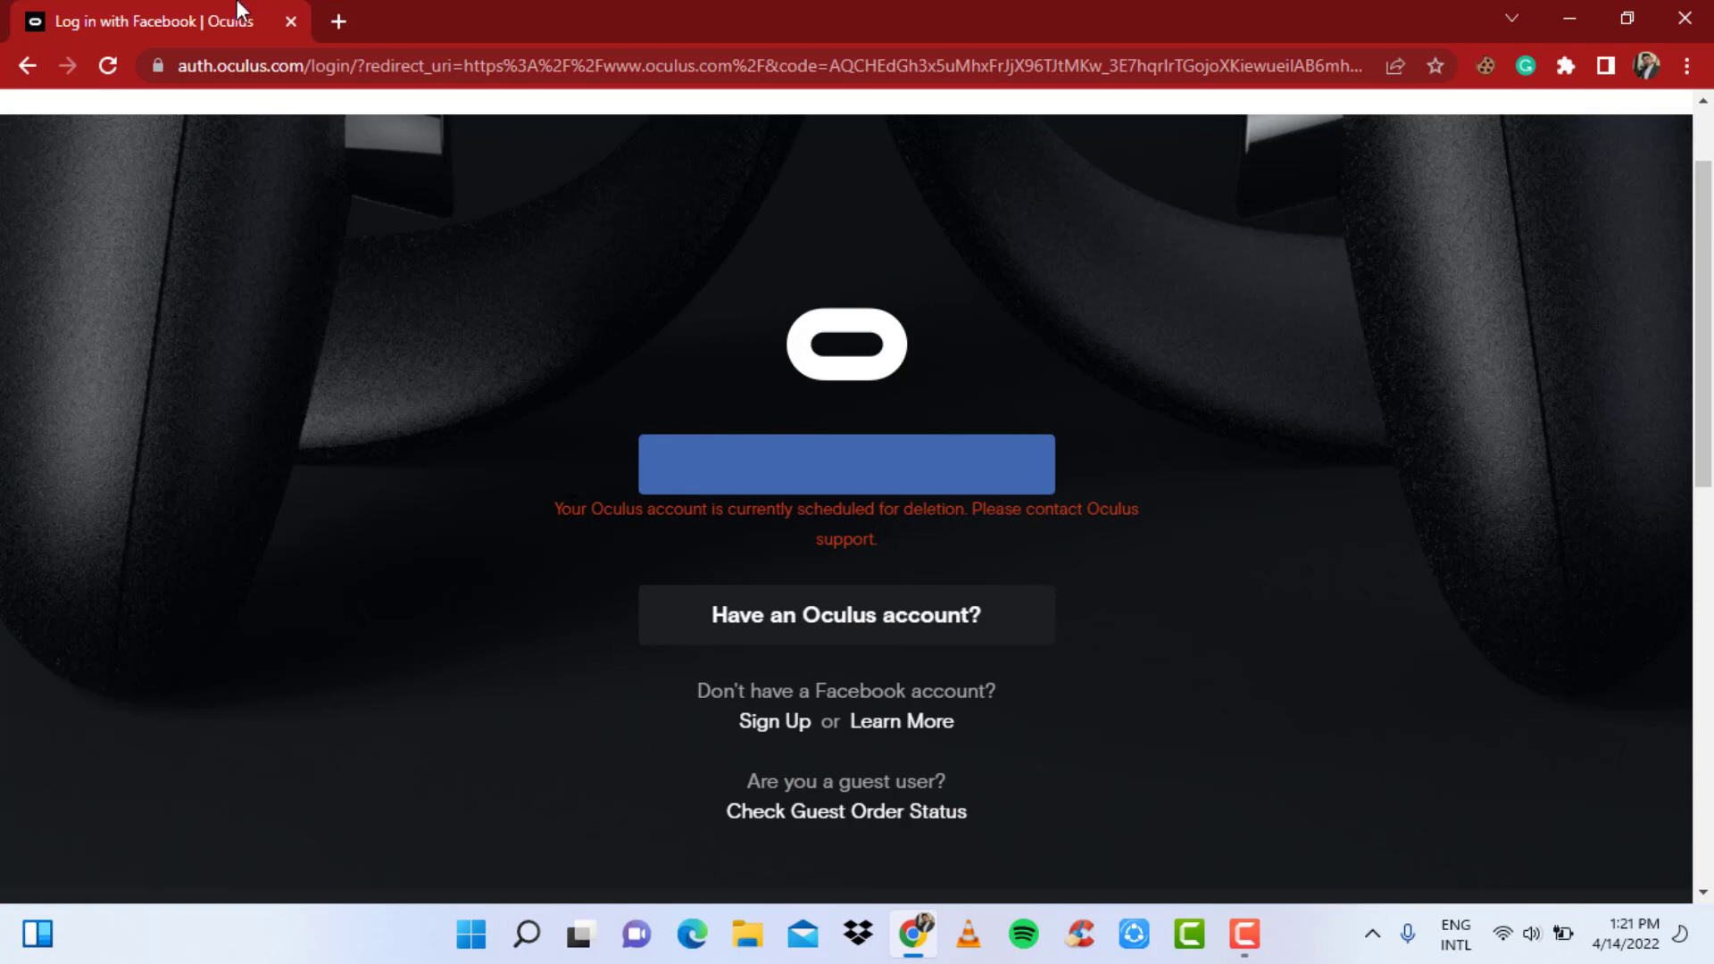
- Open Gmail in a new tab and copy the Oculus data deletion confirmation email's subject
left_click(337, 23)
type("google.com/mail/u/0/#inbox")
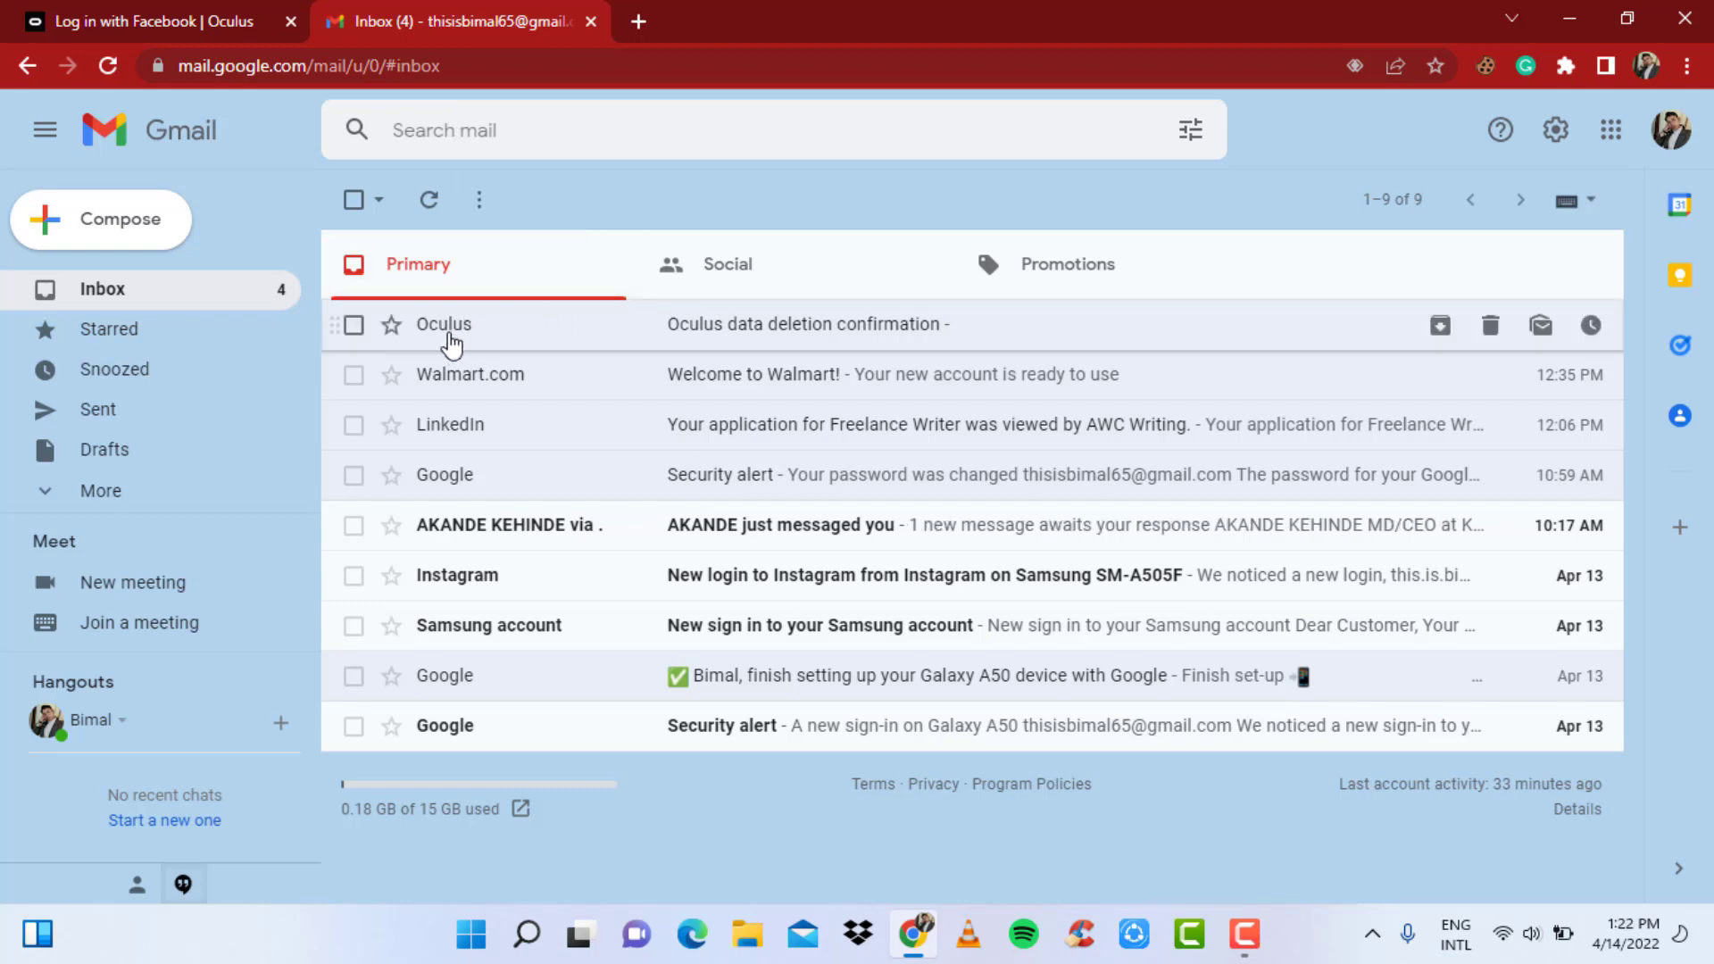
left_click(695, 337)
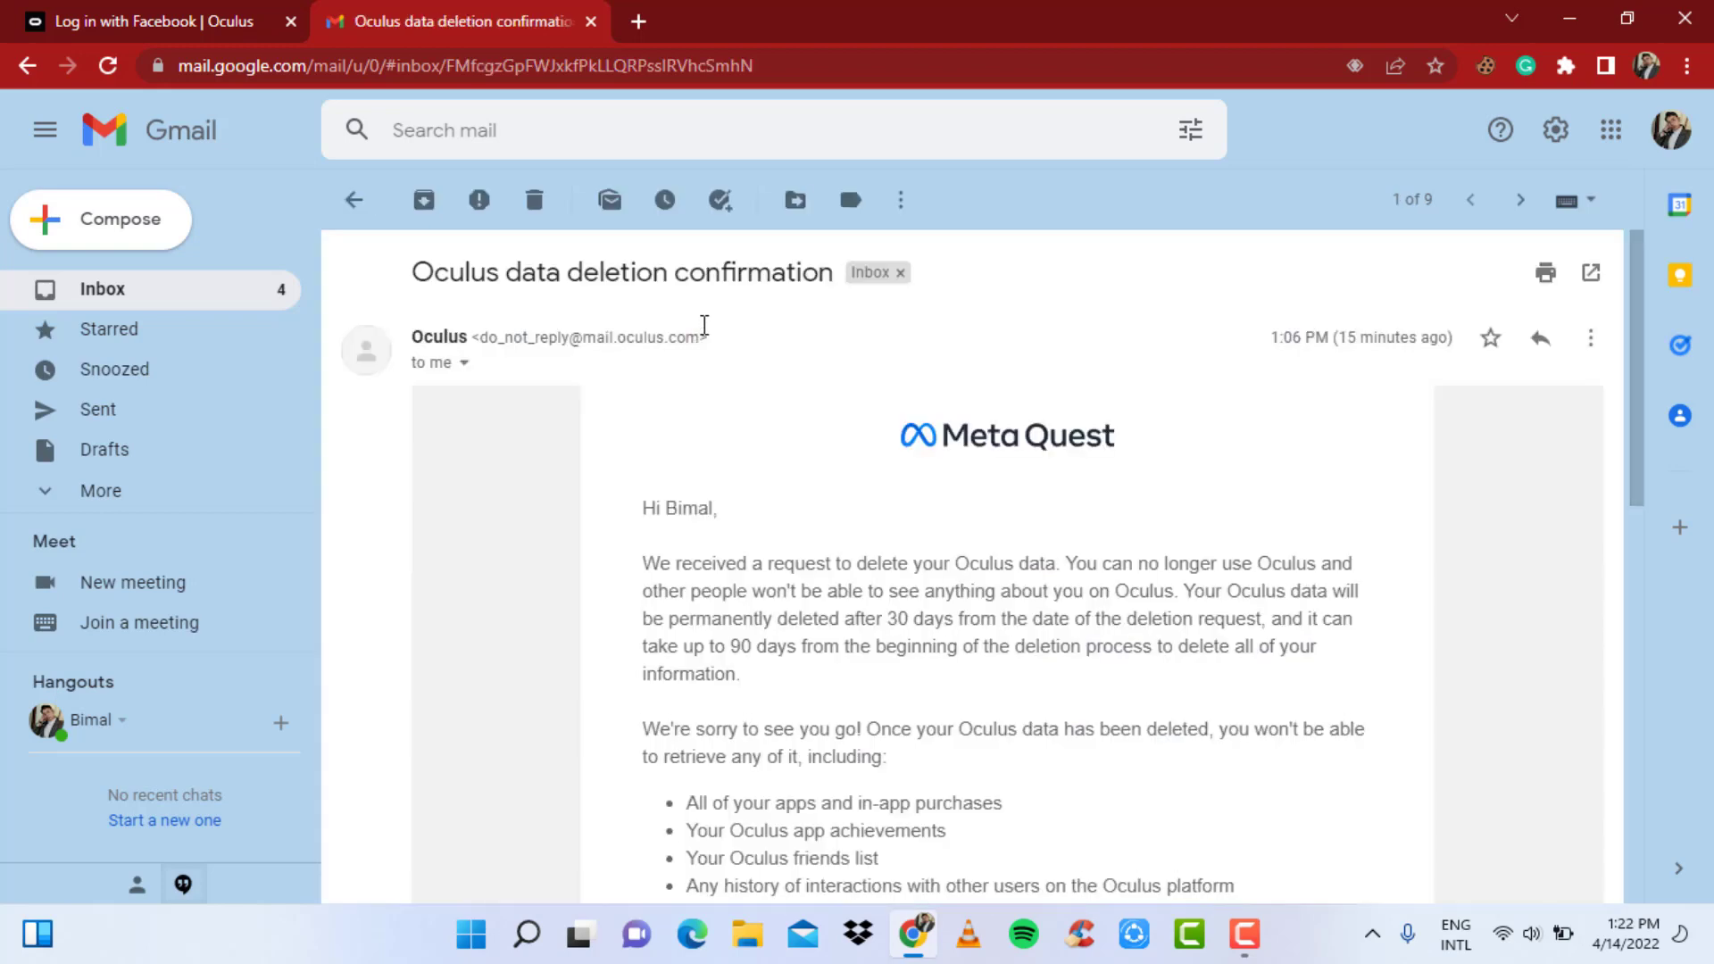
left_click_drag(837, 273, 398, 277)
right_click(528, 285)
left_click(554, 303)
- Back in the inbox, search the mailbox for the copied subject 'Oculus data deletion confirmation'
left_click(353, 200)
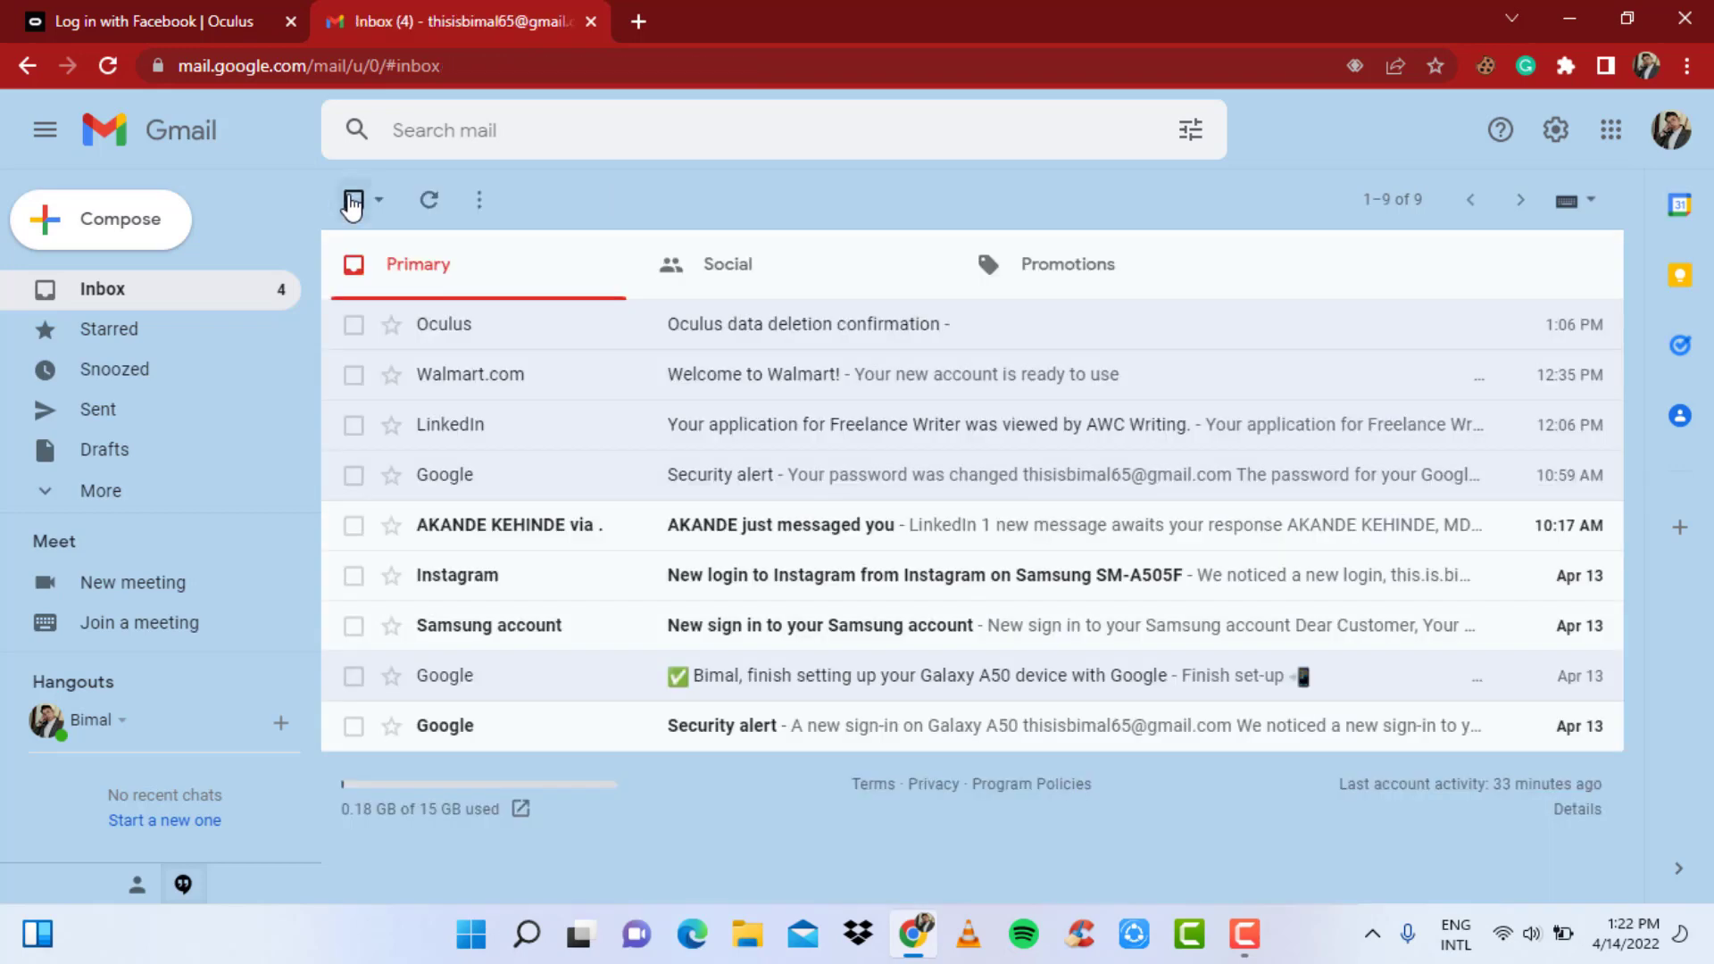
left_click(461, 131)
right_click(465, 136)
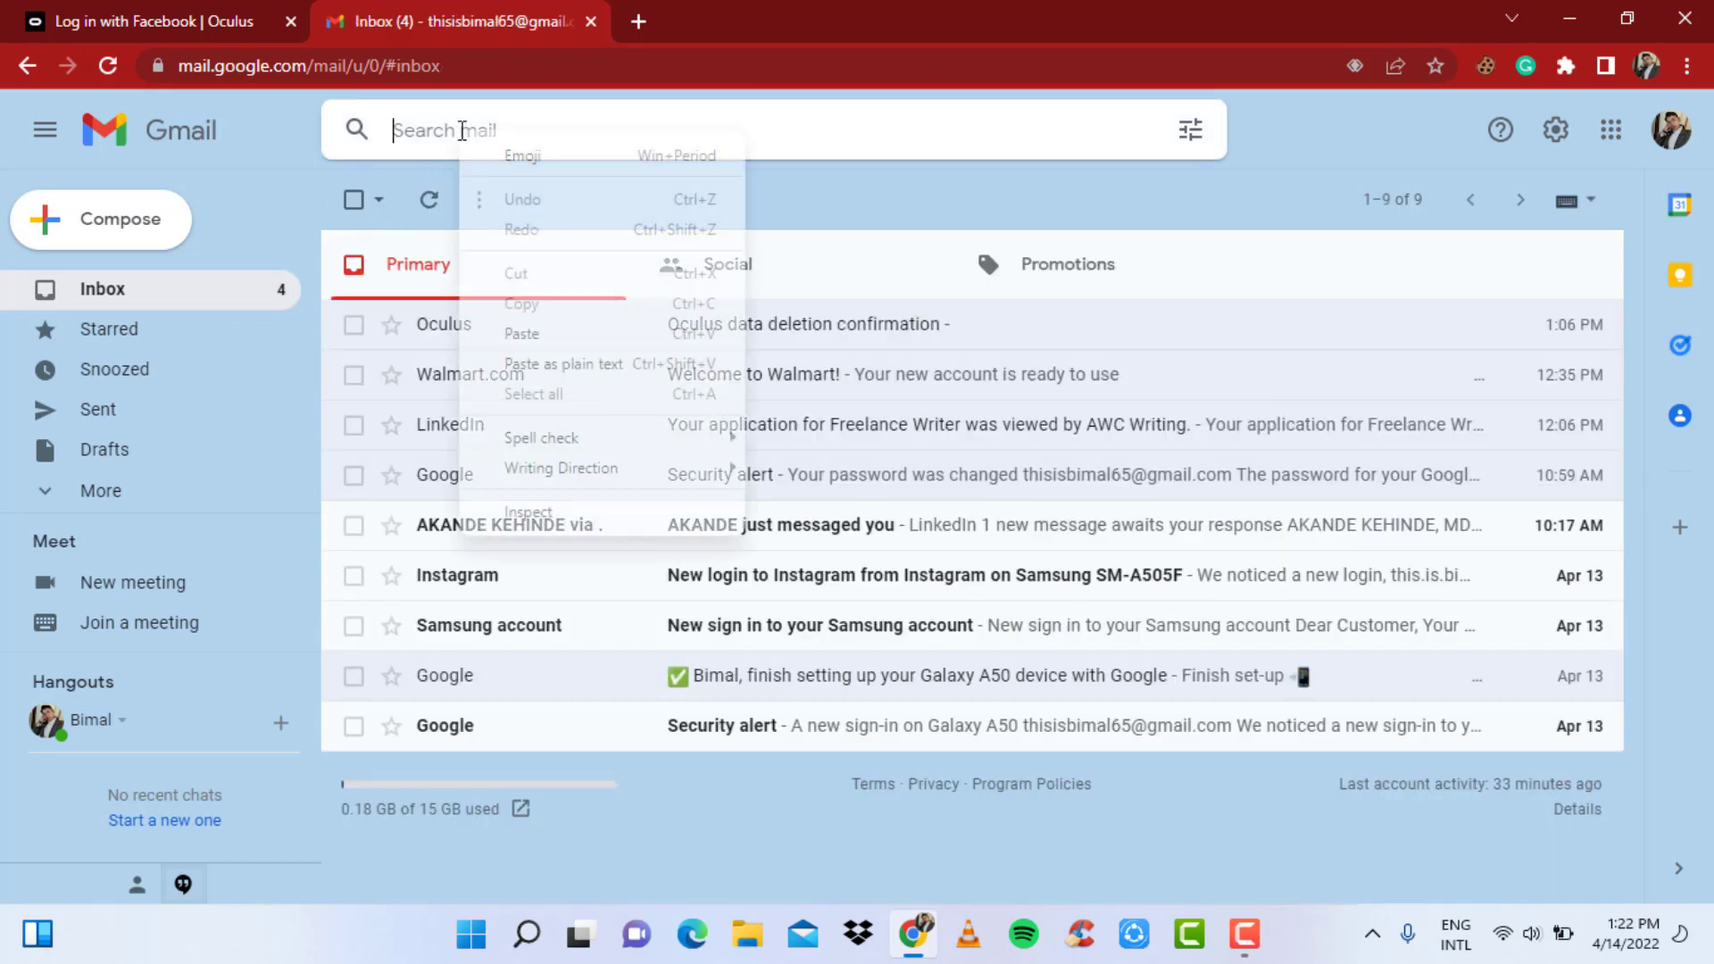
left_click(521, 333)
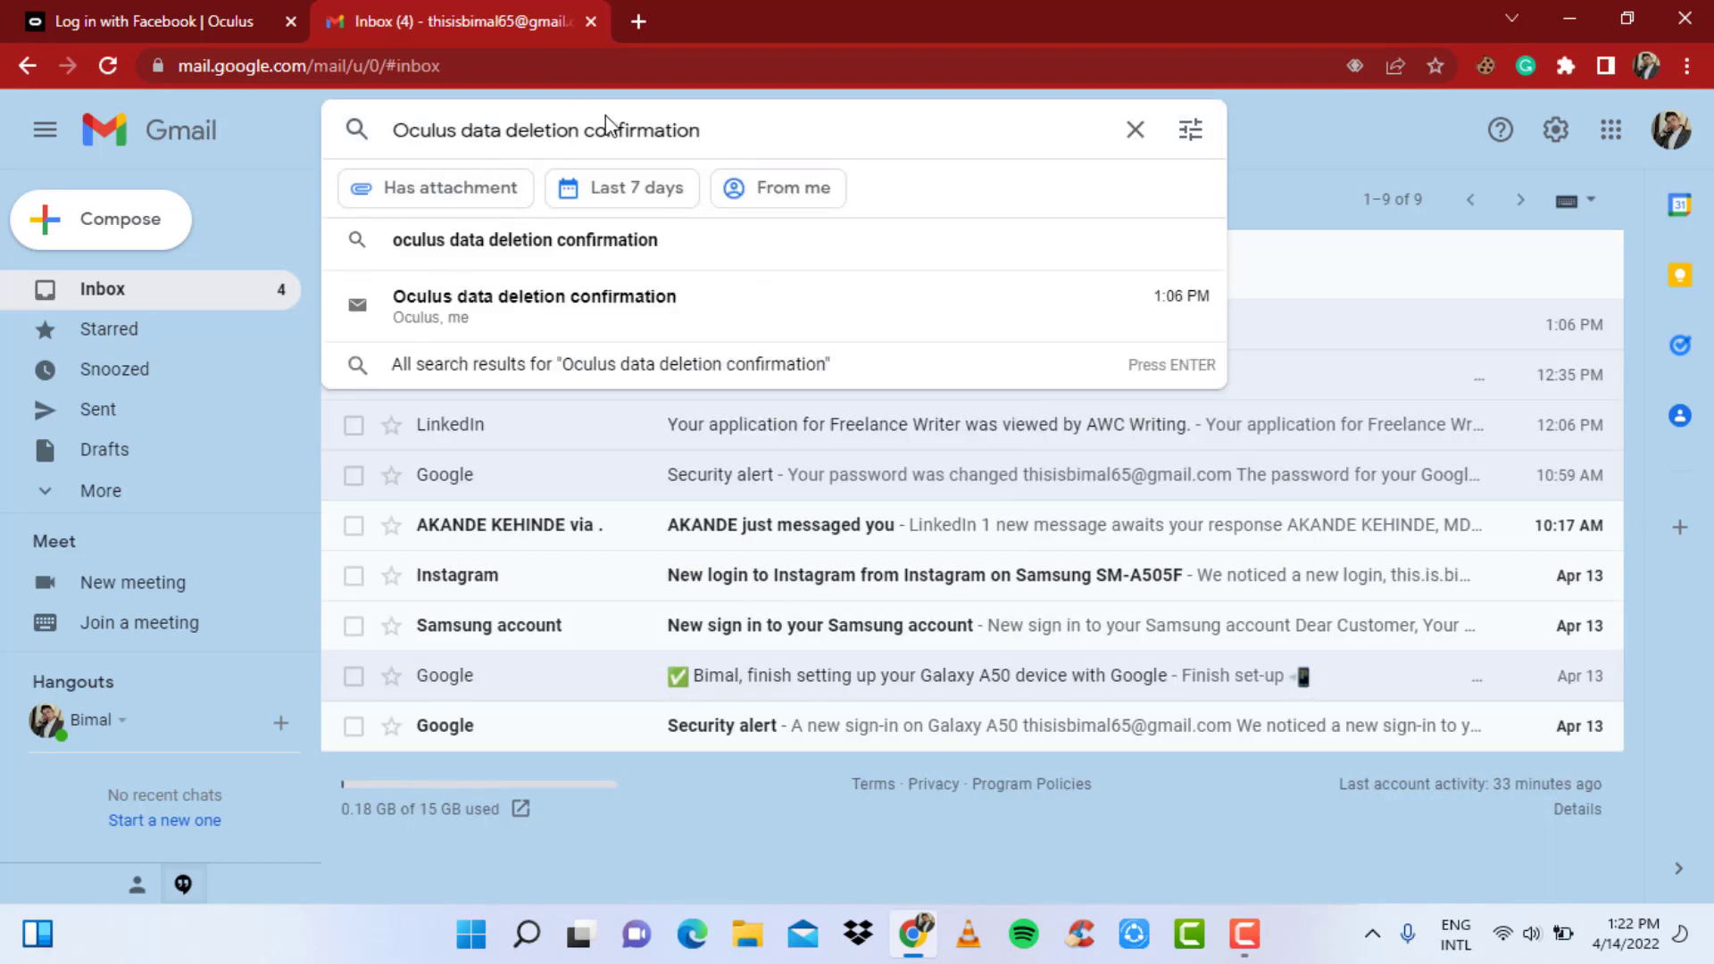
- Open the matching deletion email and read down to its 30-day Oculus Support Center link
left_click(559, 320)
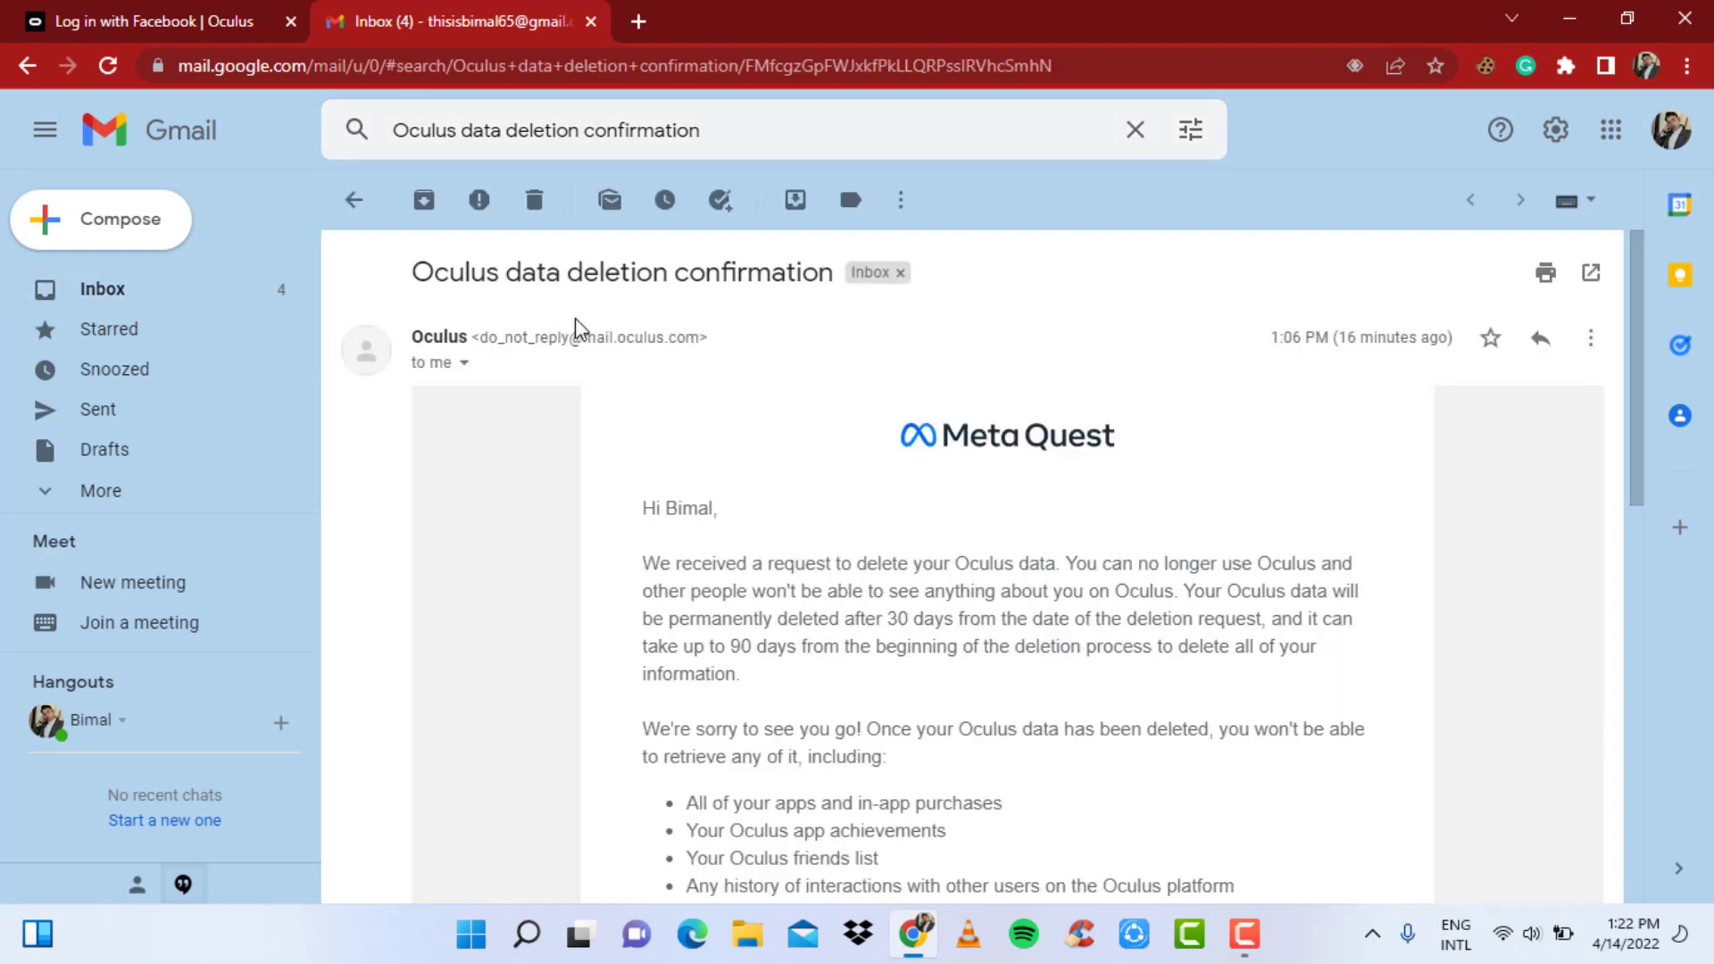
scroll(929, 587, "down", 3)
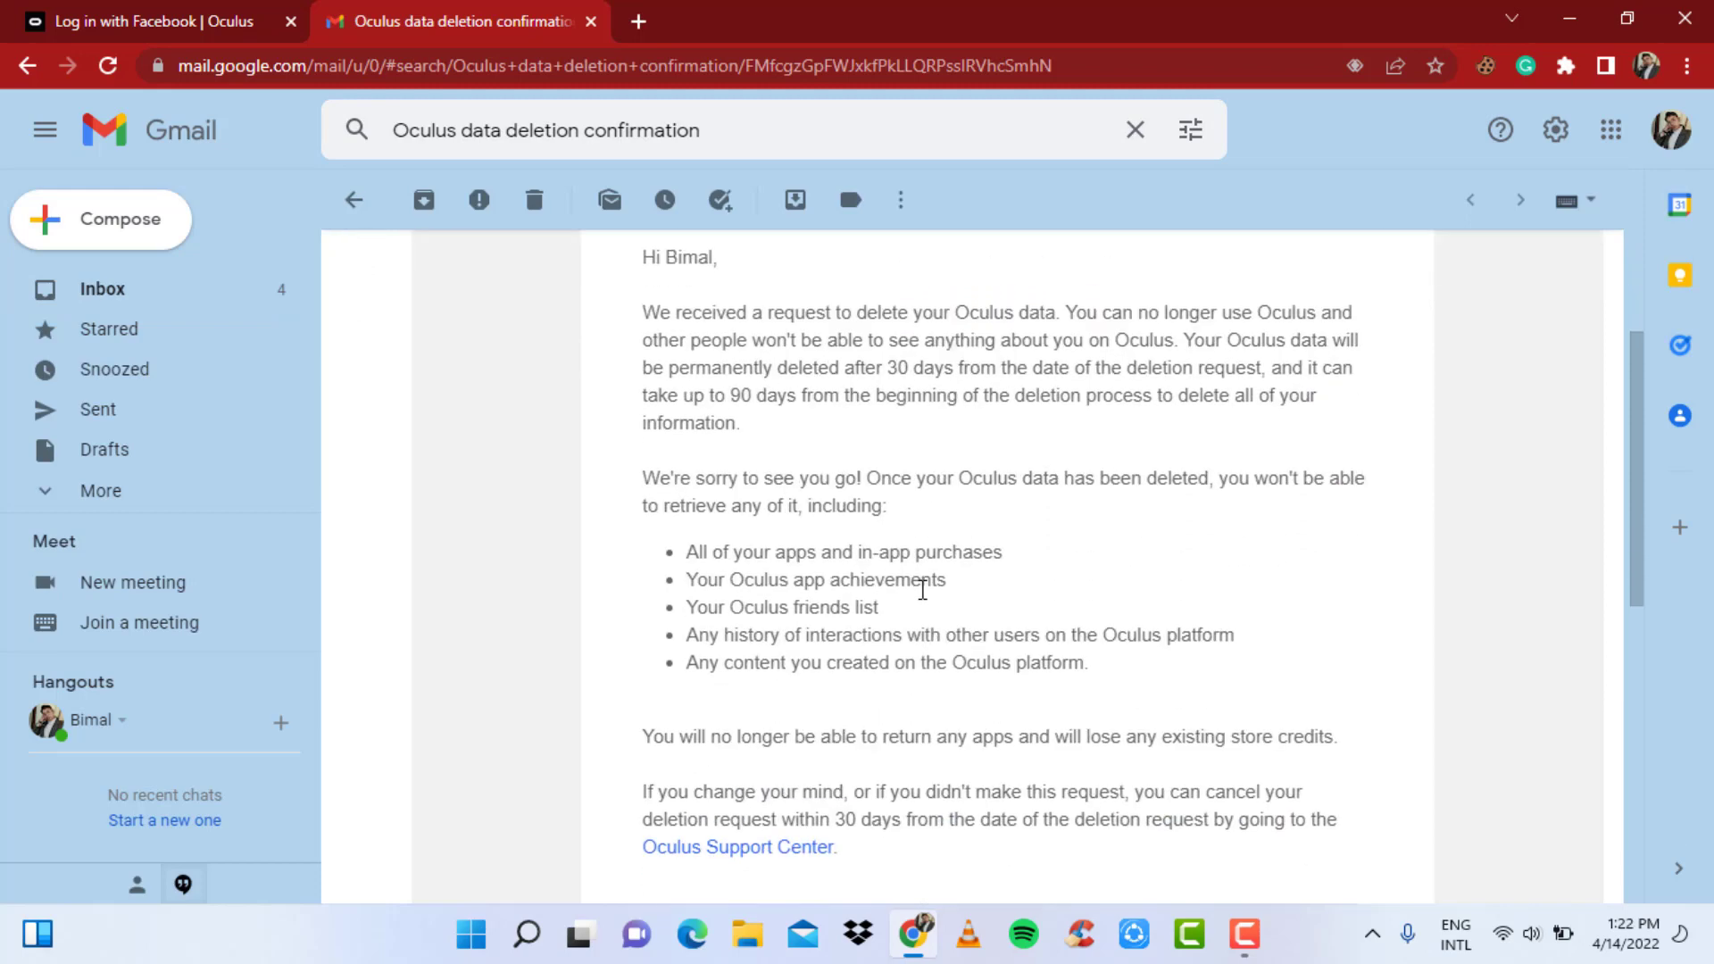
scroll(922, 589, "down", 3)
scroll(919, 586, "up", 6)
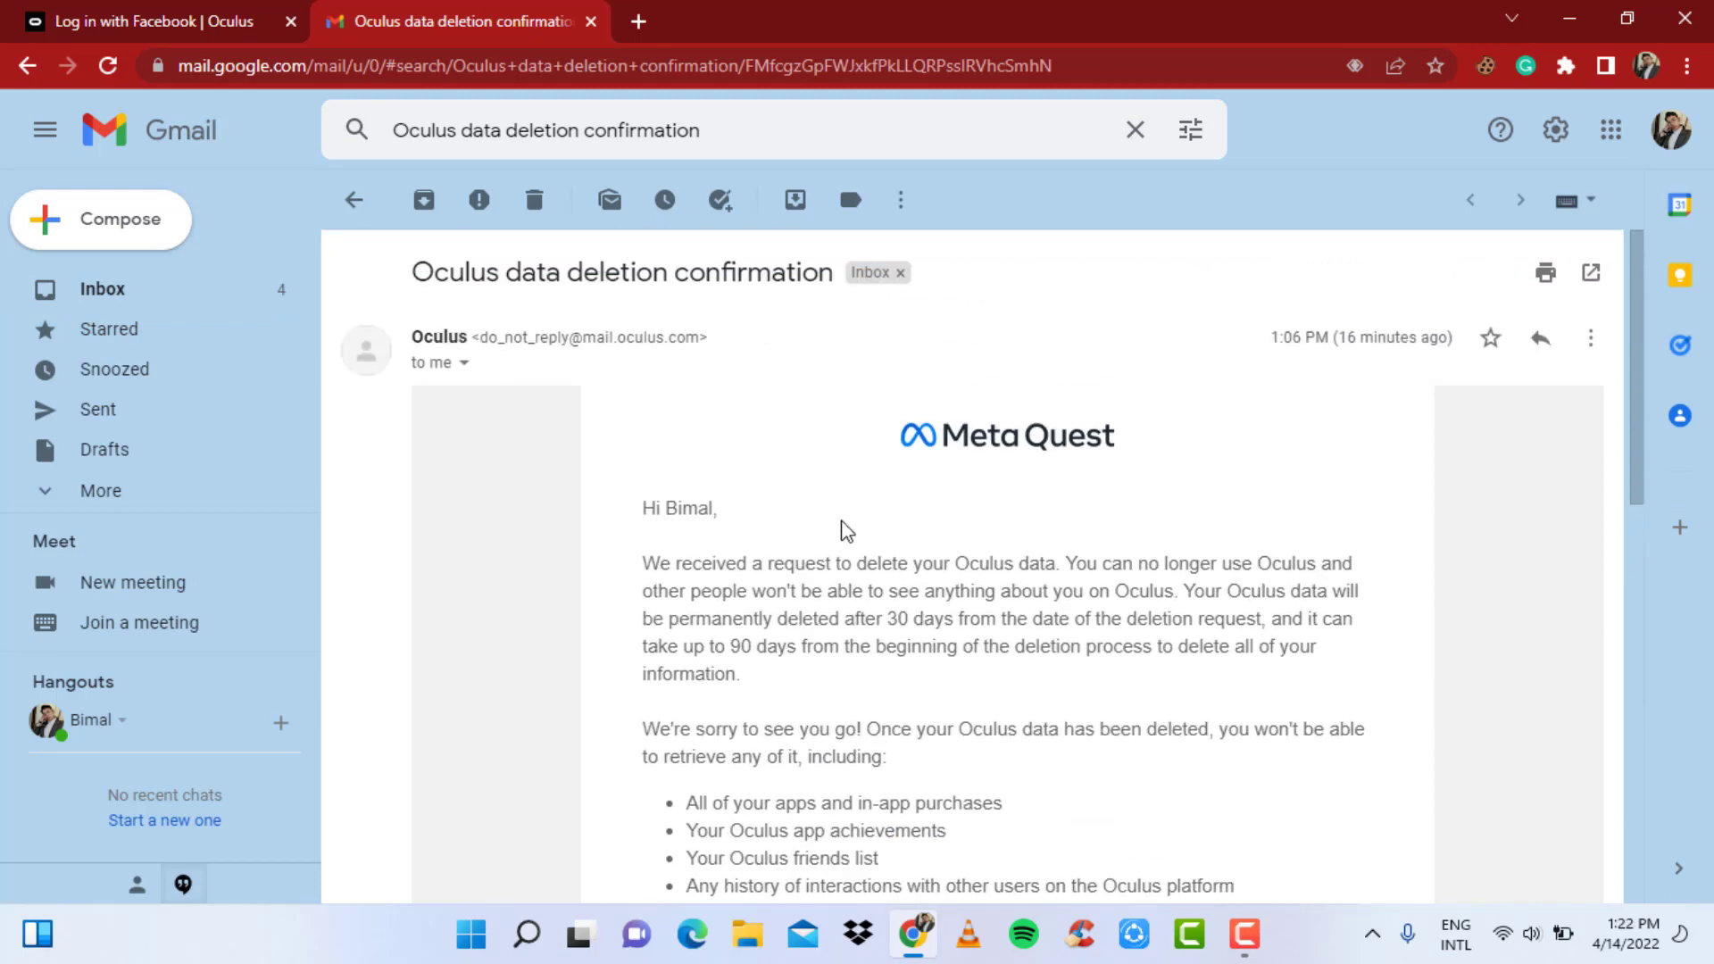
scroll(853, 544, "down", 2)
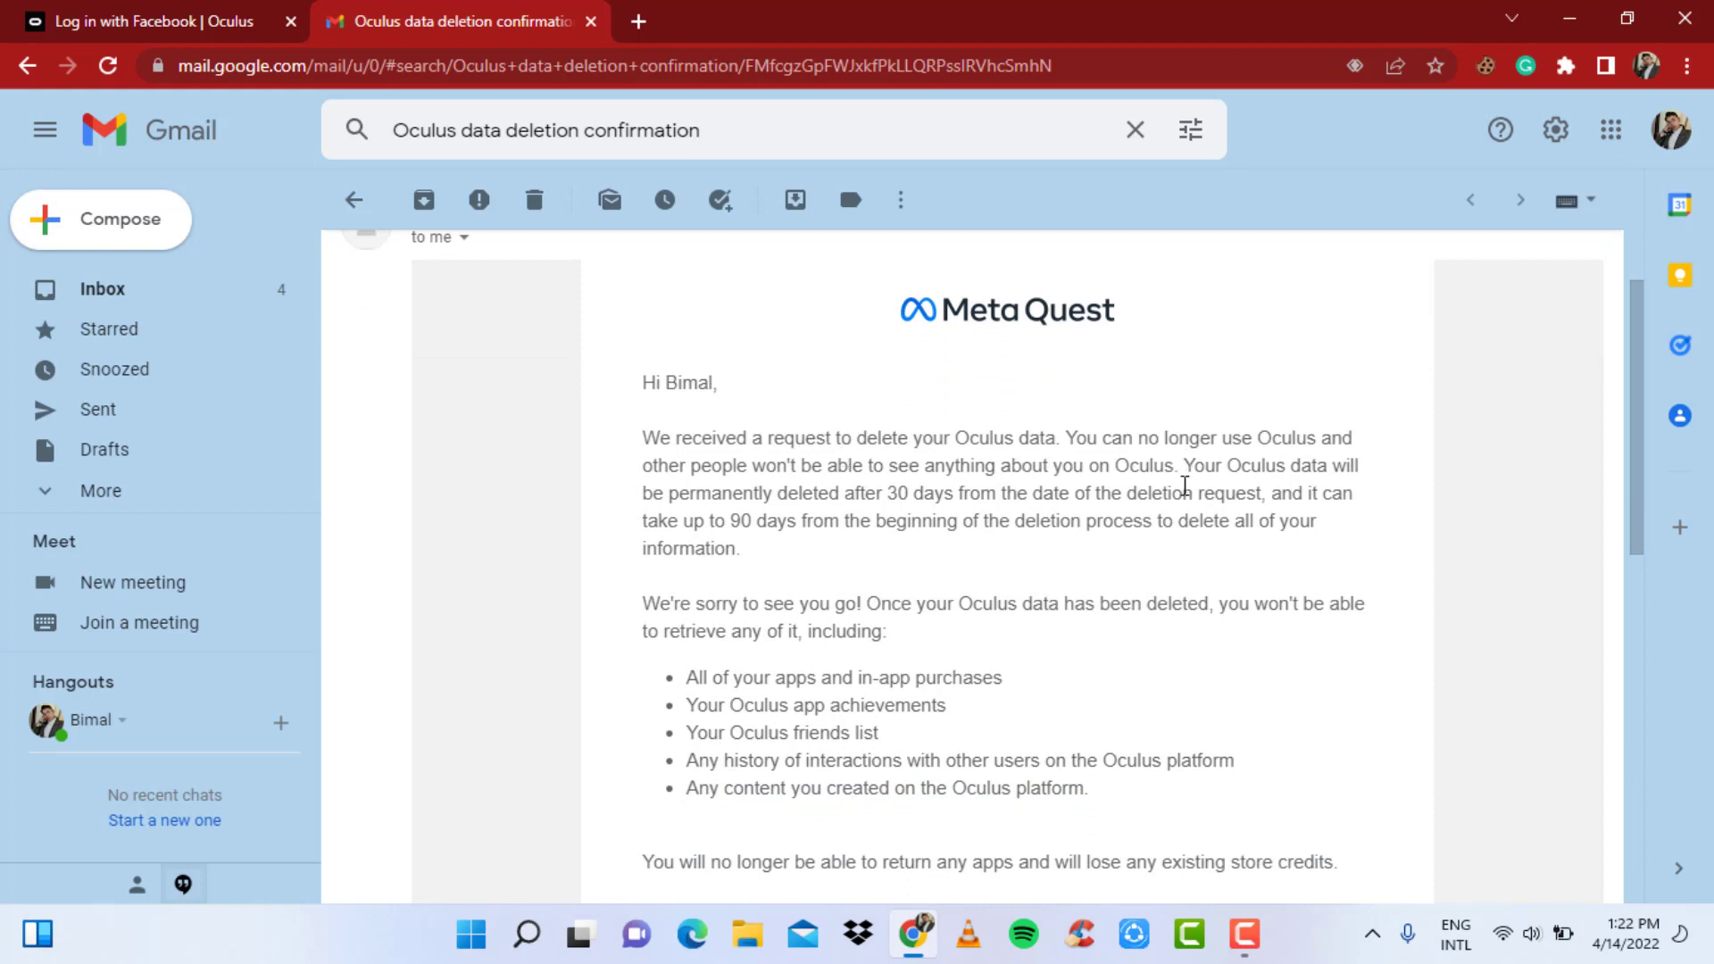
scroll(1022, 526, "down", 3)
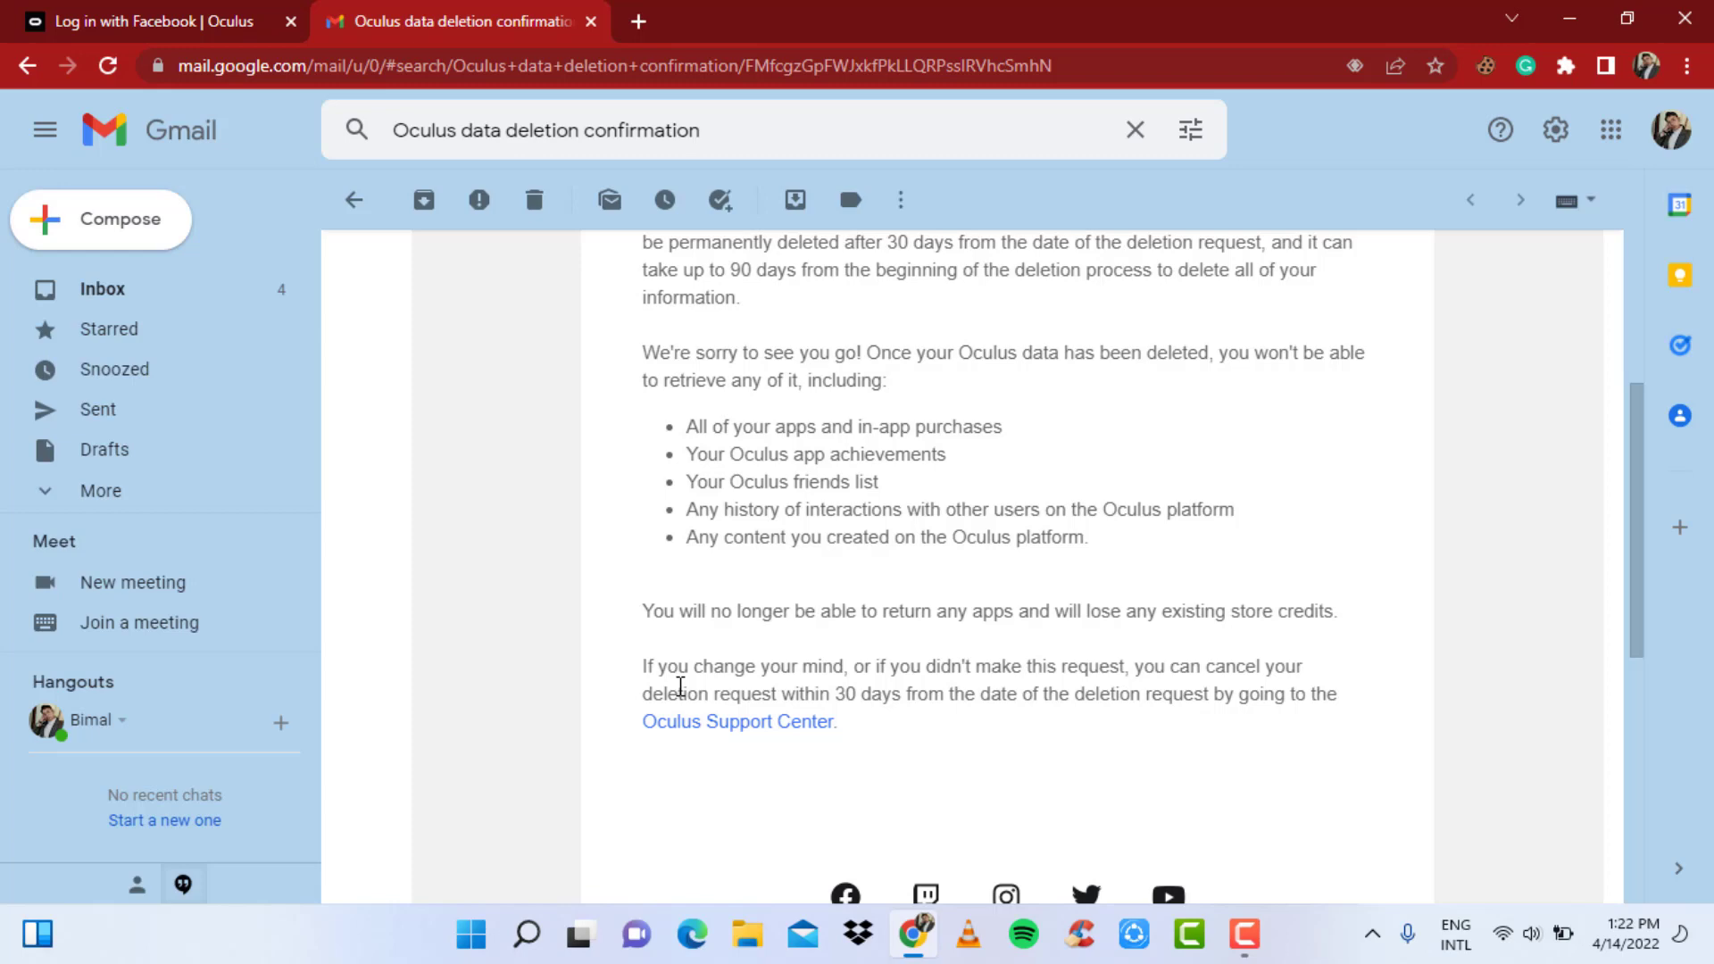
scroll(790, 750, "down", 3)
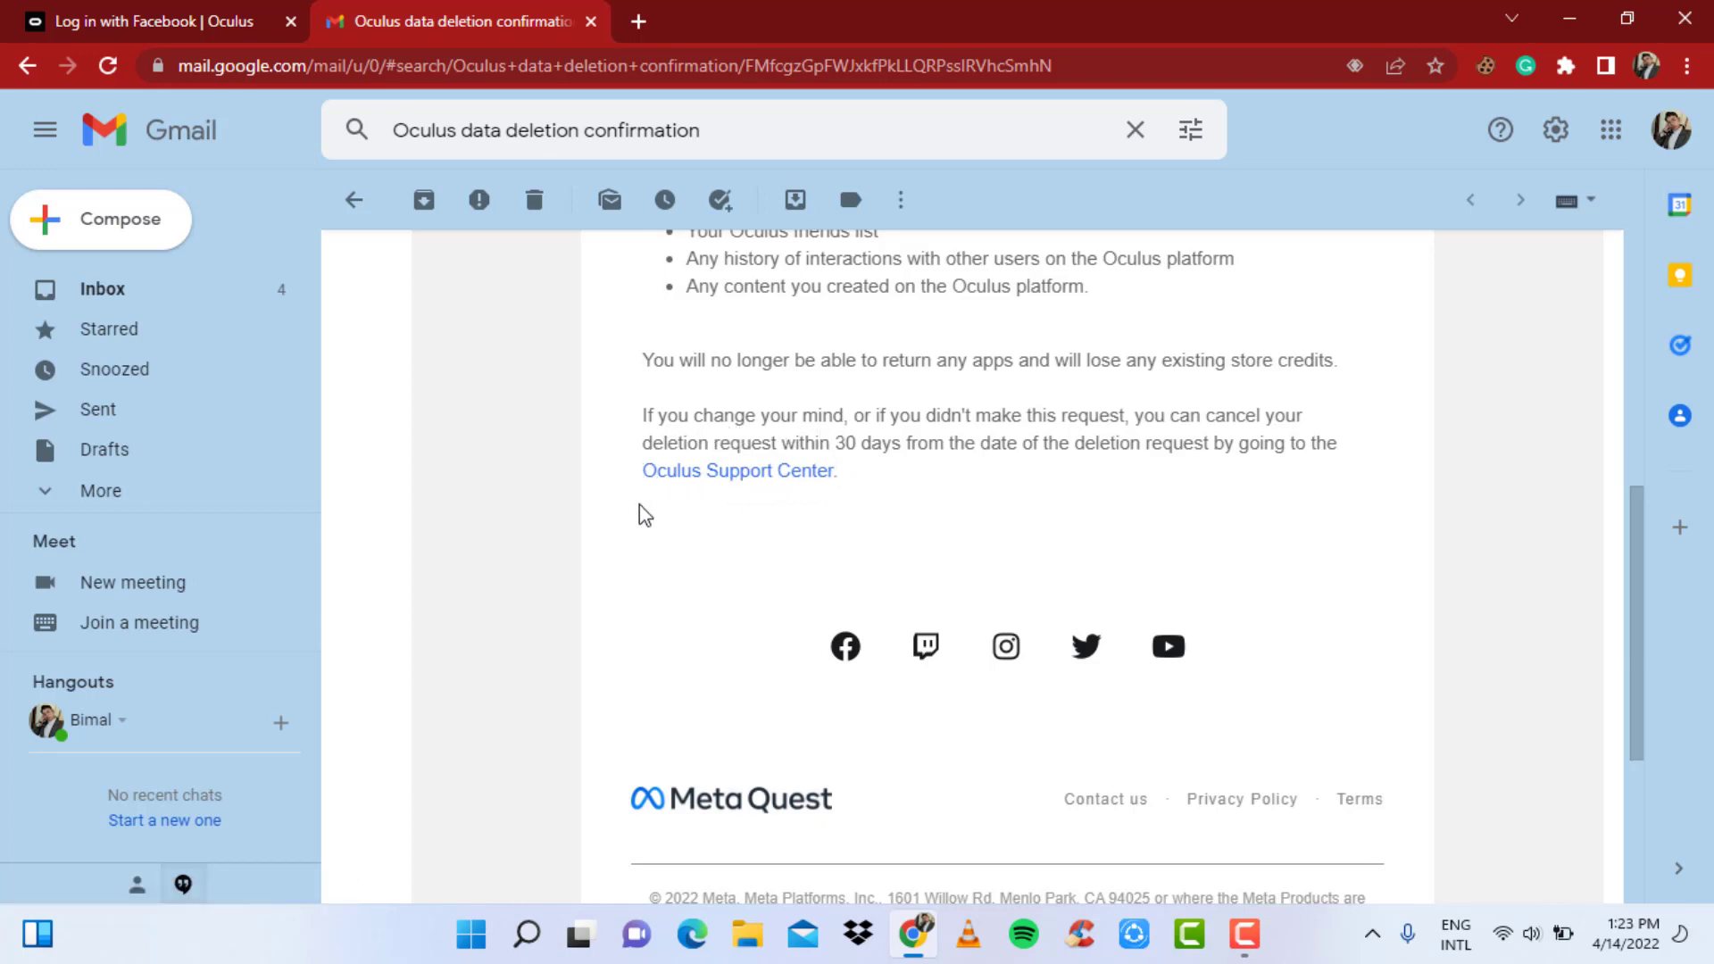
- Follow the email's Oculus Support Center link to the Contact Us page and look over its options
left_click(793, 470)
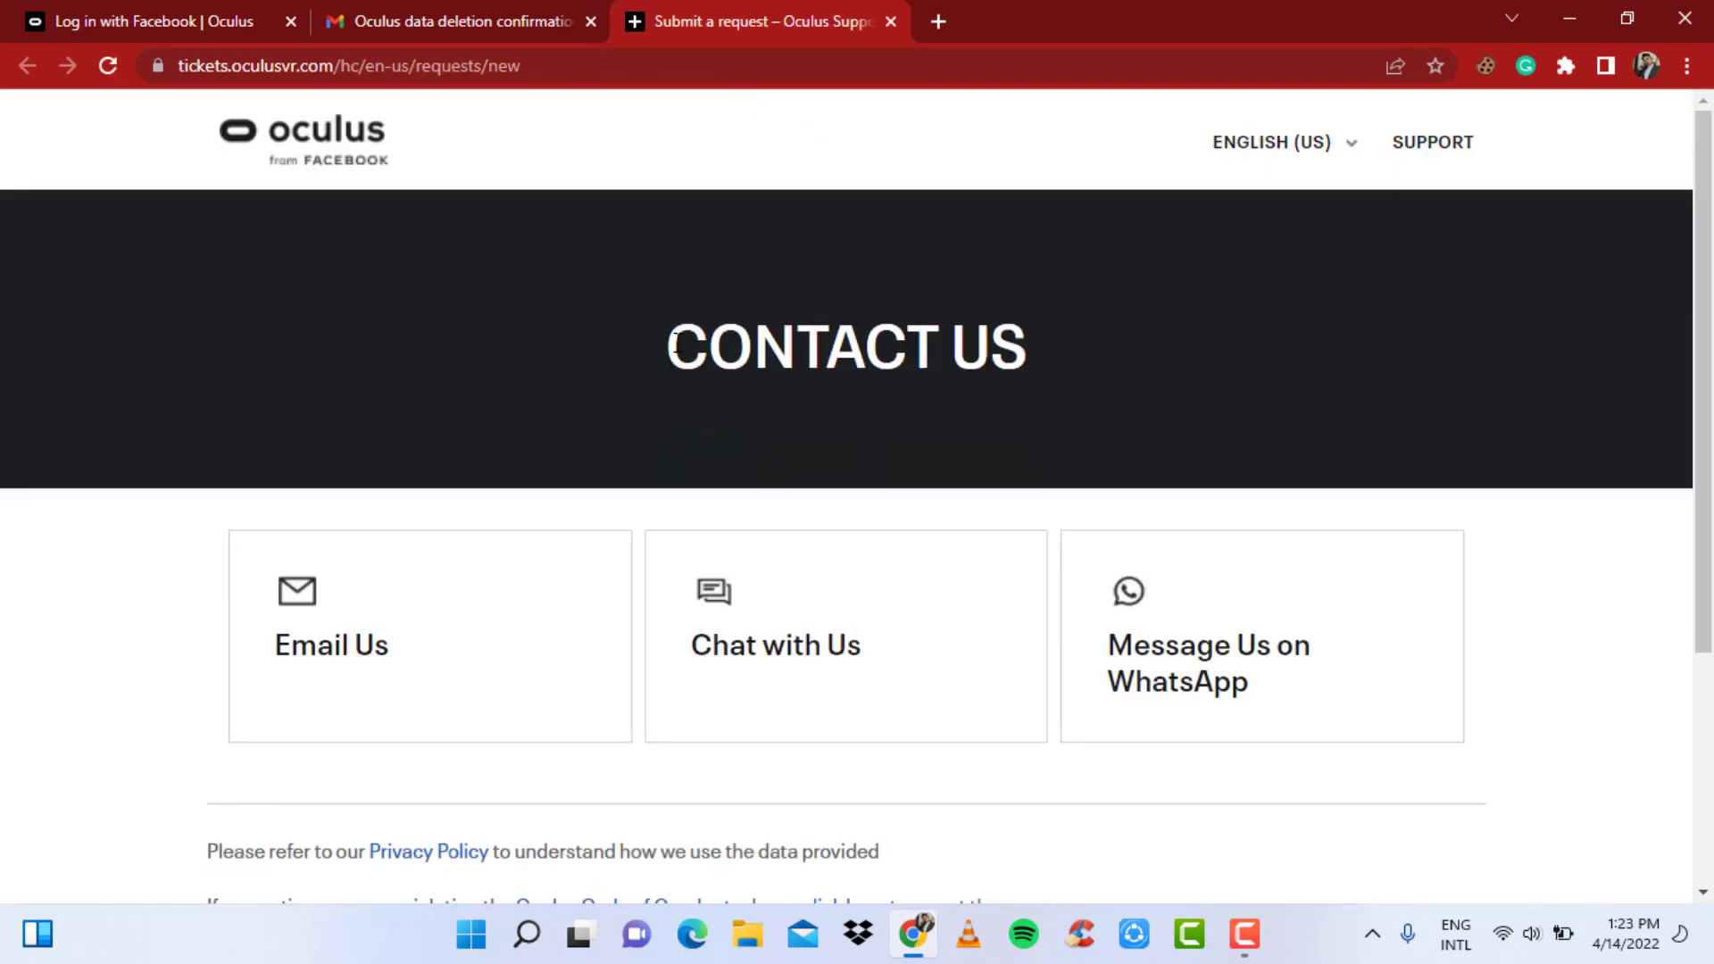
left_click_drag(670, 353, 1043, 342)
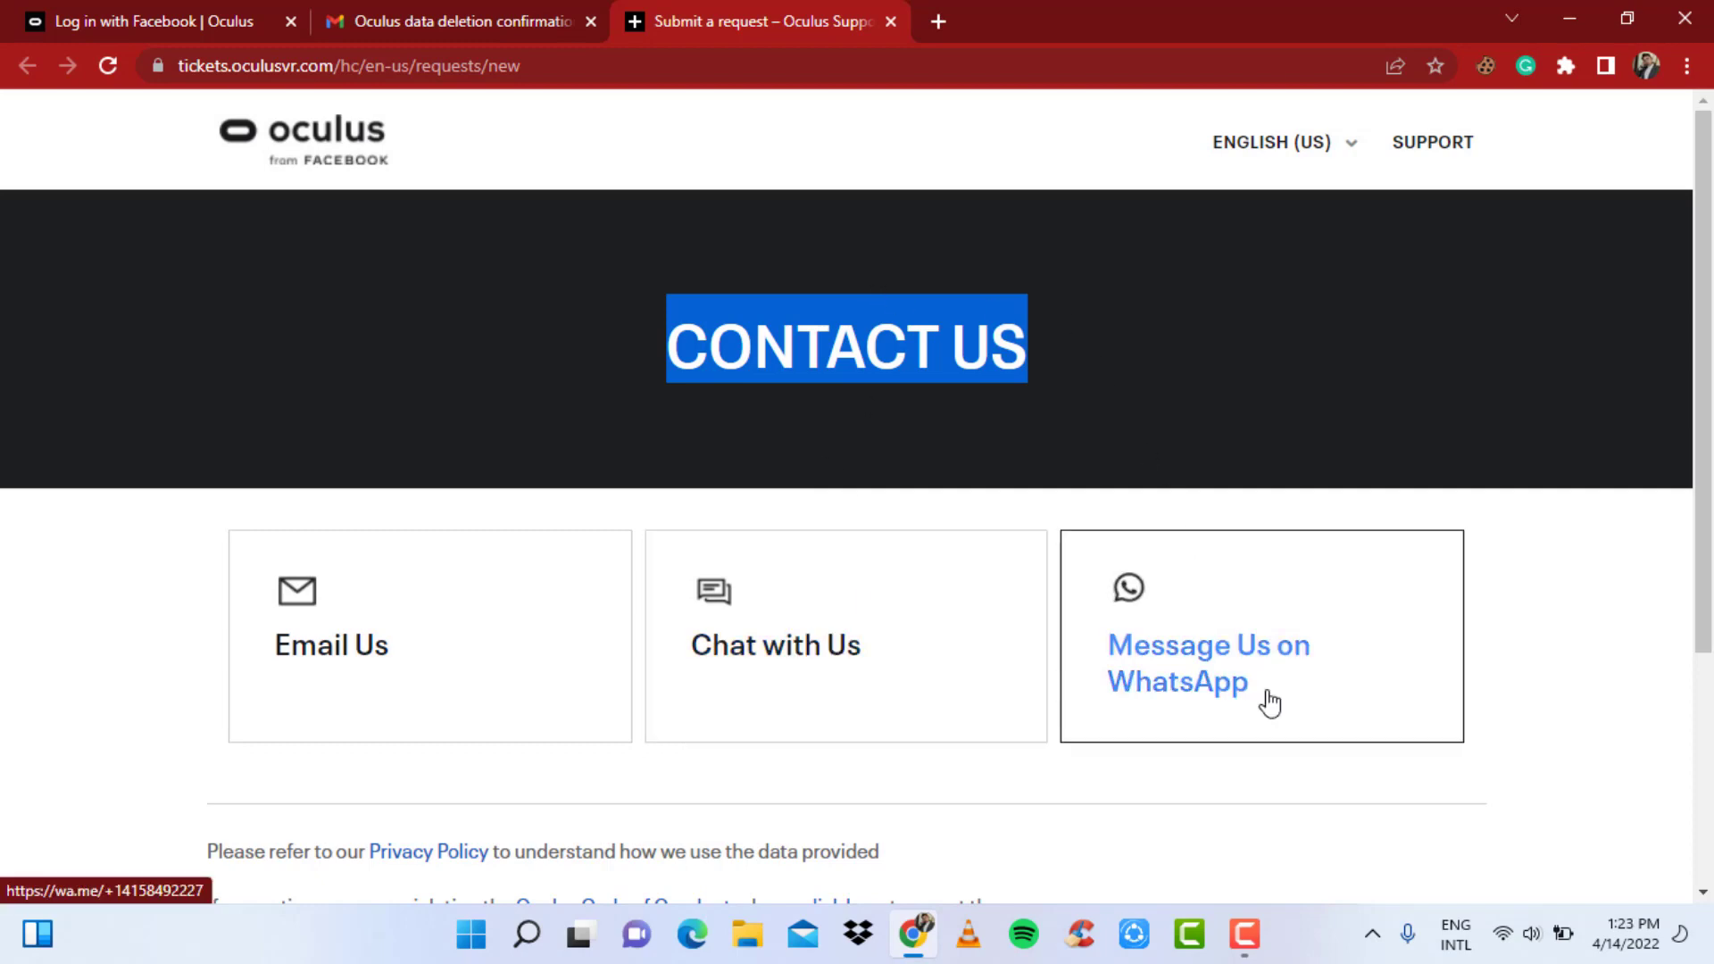
scroll(1512, 574, "down", 4)
scroll(1524, 550, "up", 1)
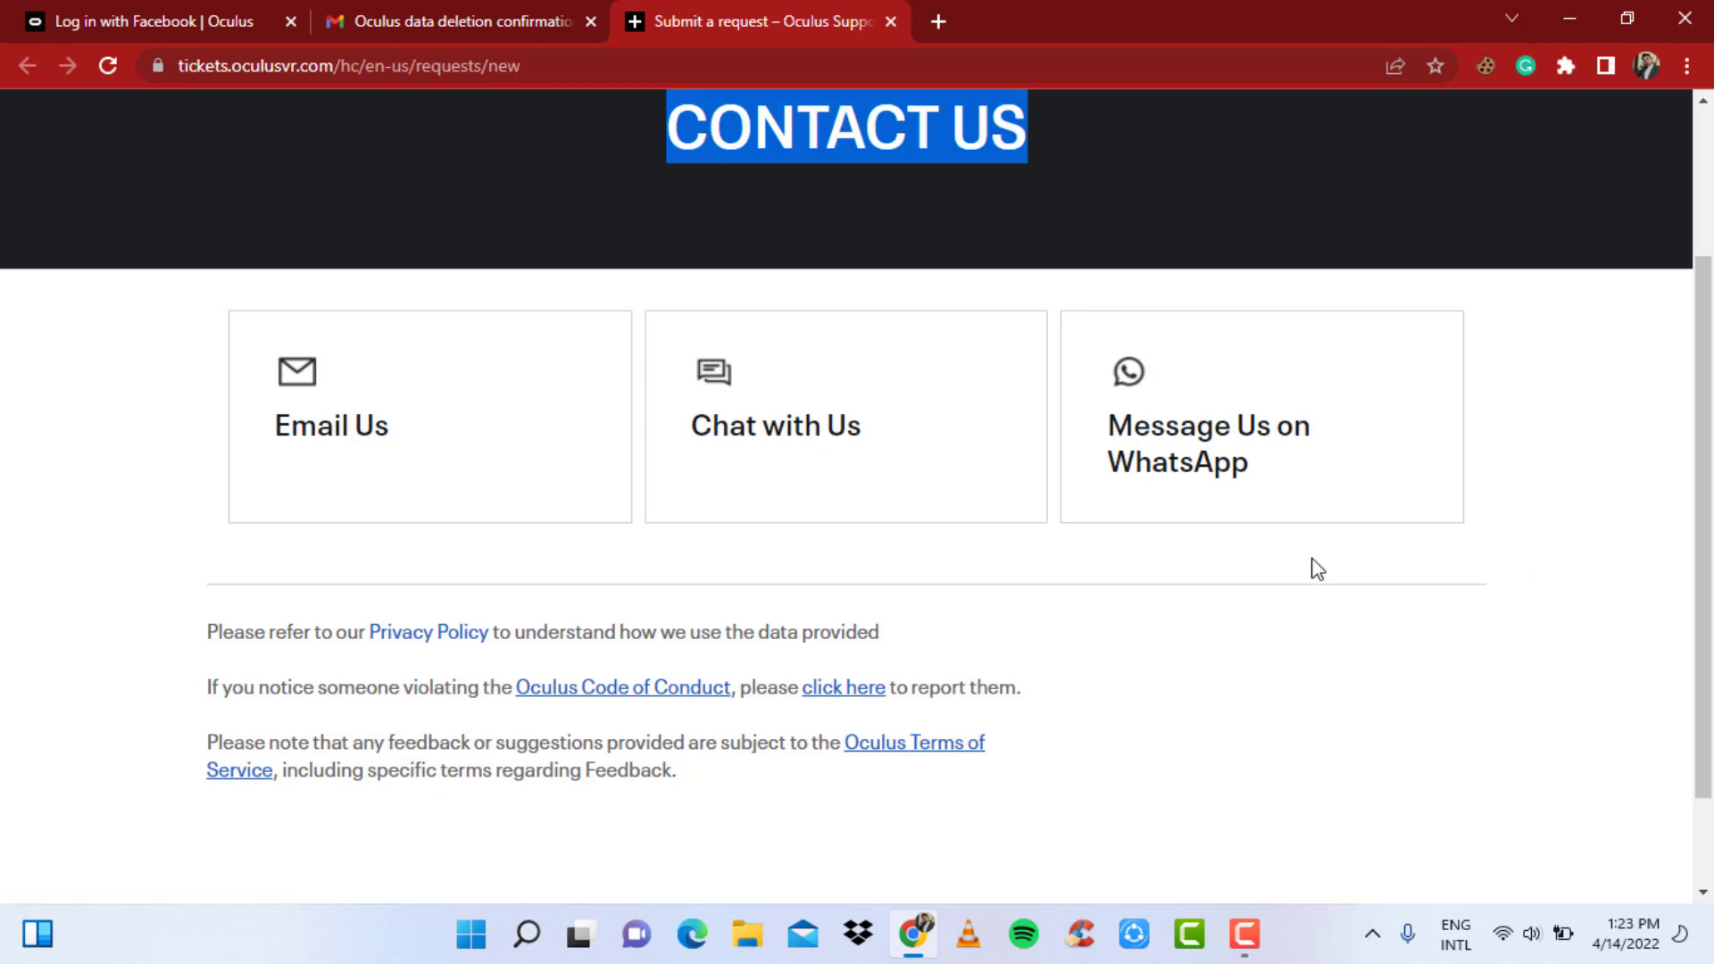
scroll(1268, 500, "up", 3)
left_click(638, 442)
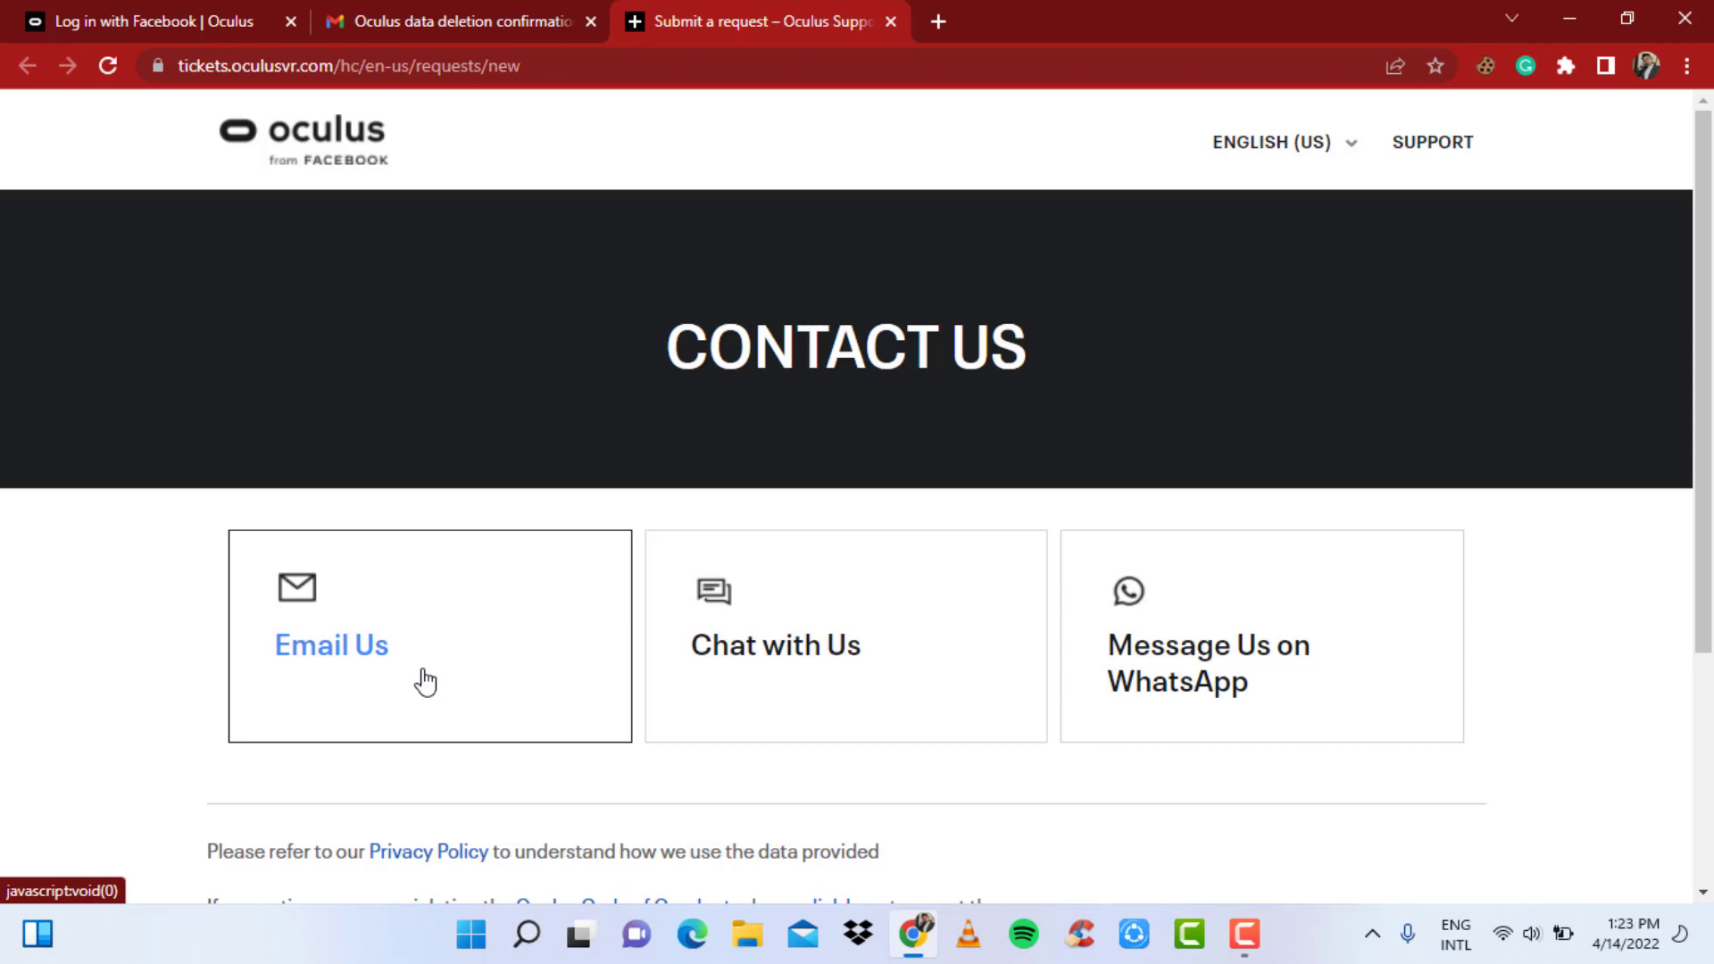
- Choose Email Us and the request type 'I need help with an Oculus account'
left_click(425, 681)
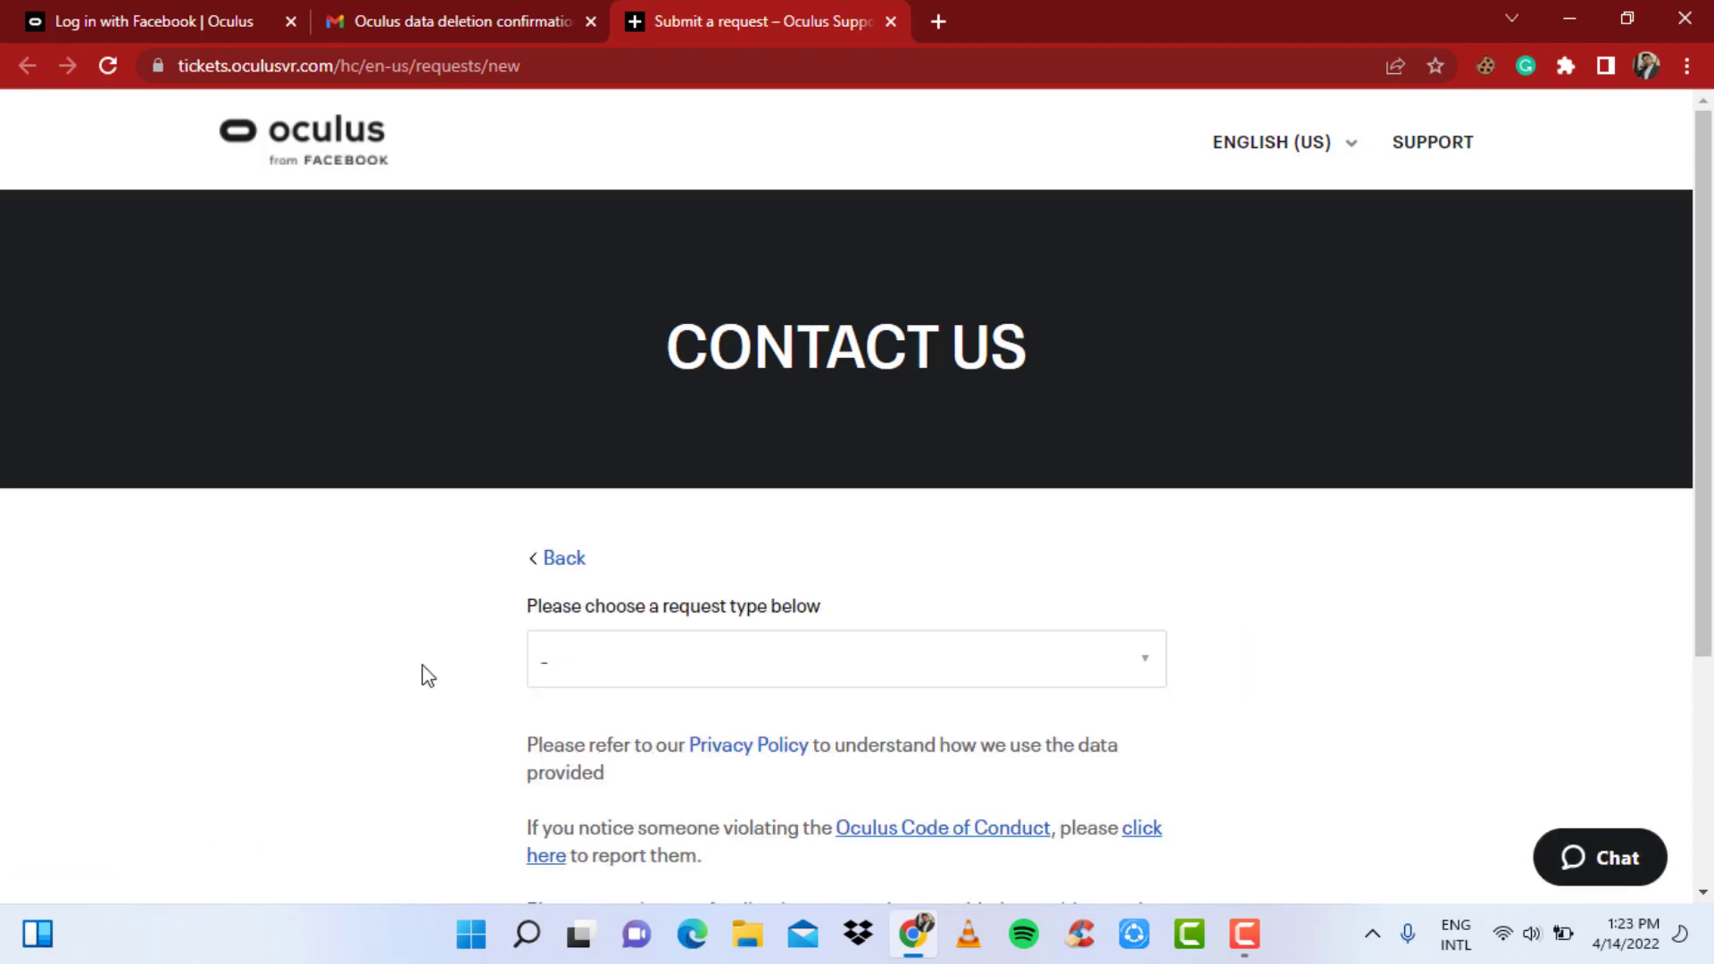
scroll(397, 625, "down", 3)
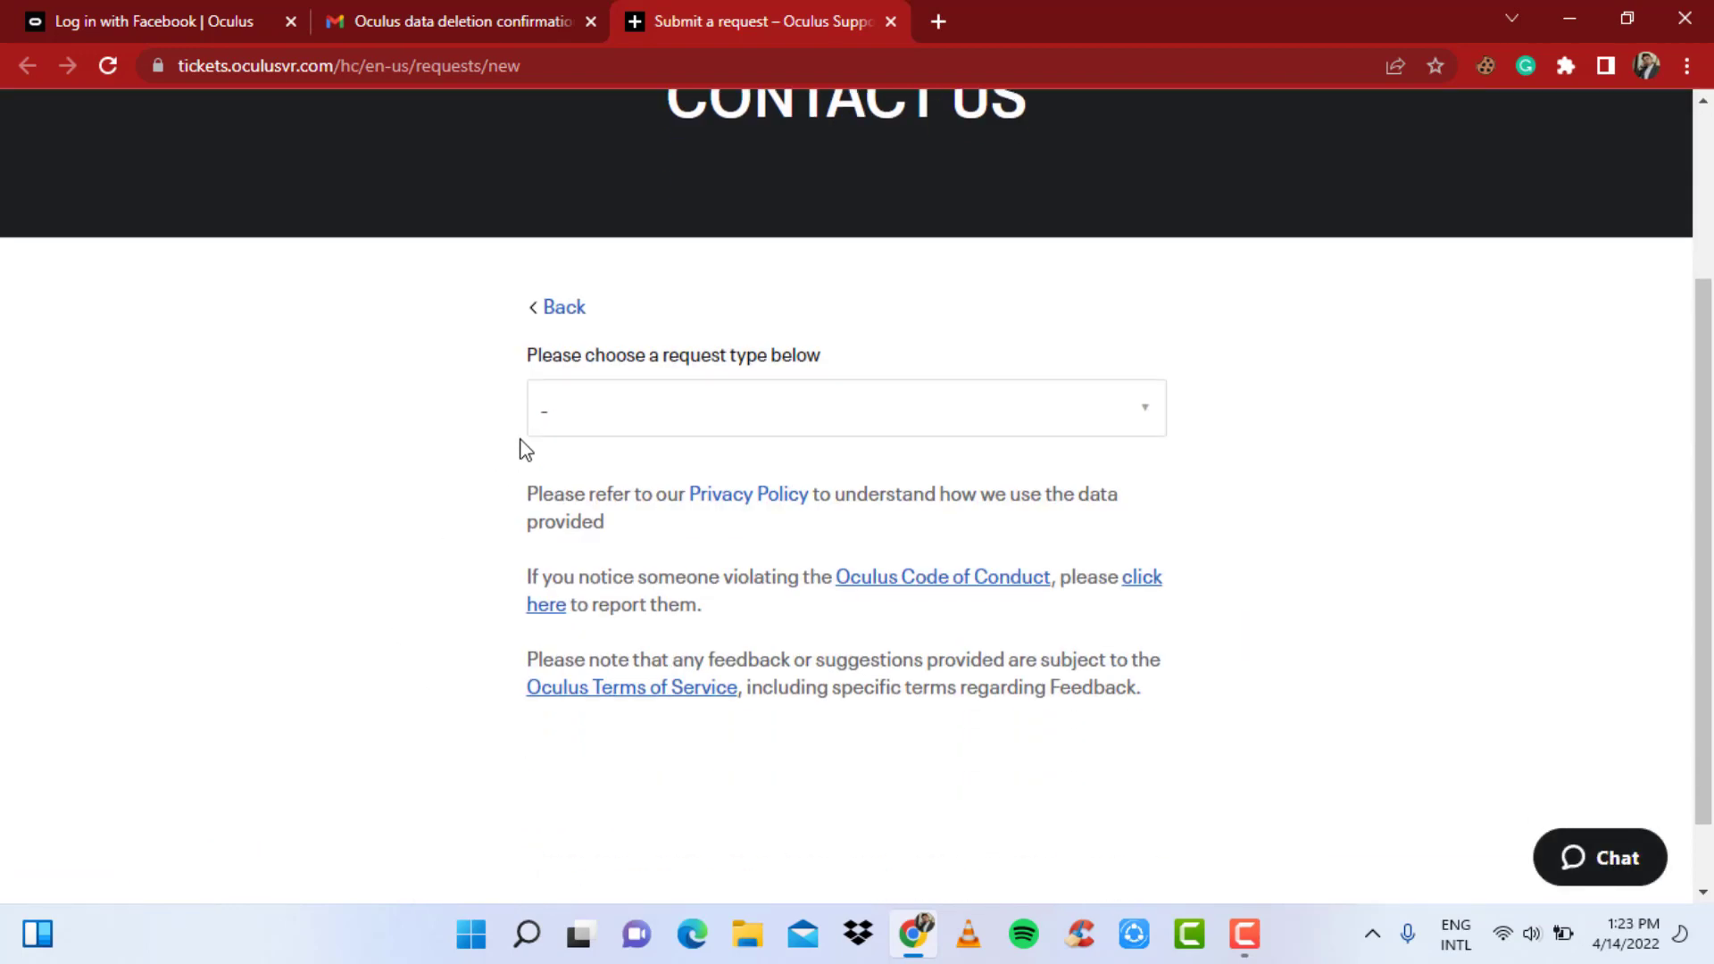
left_click(656, 420)
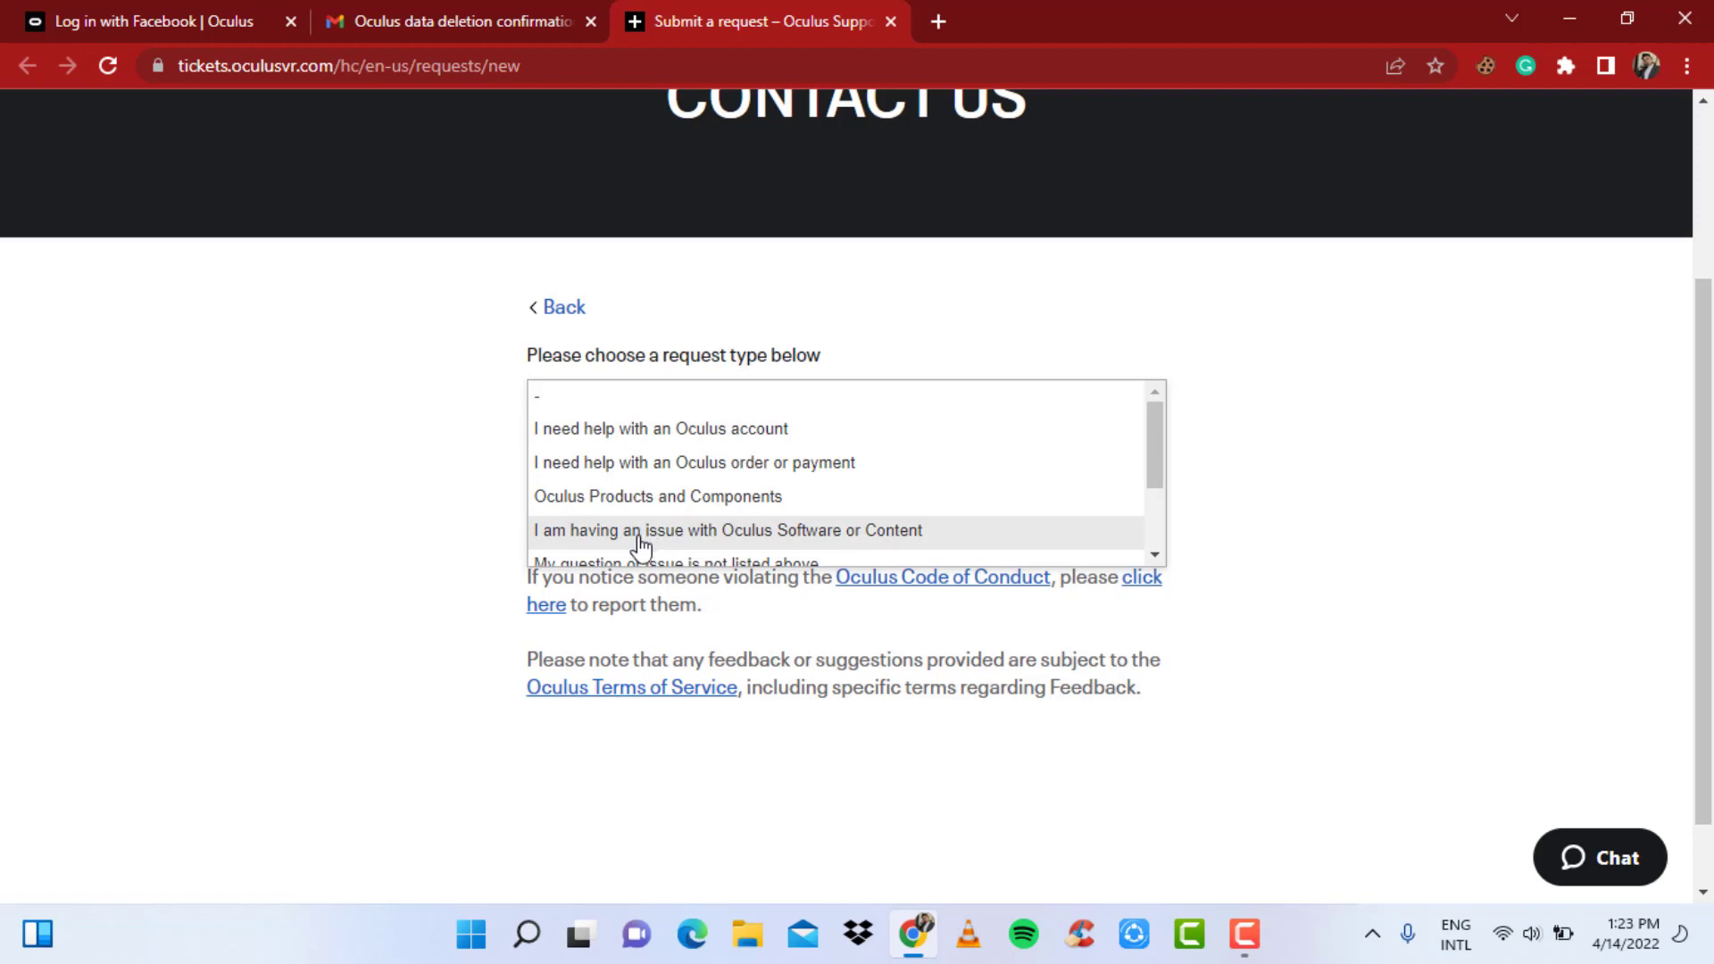
scroll(637, 543, "down", 3)
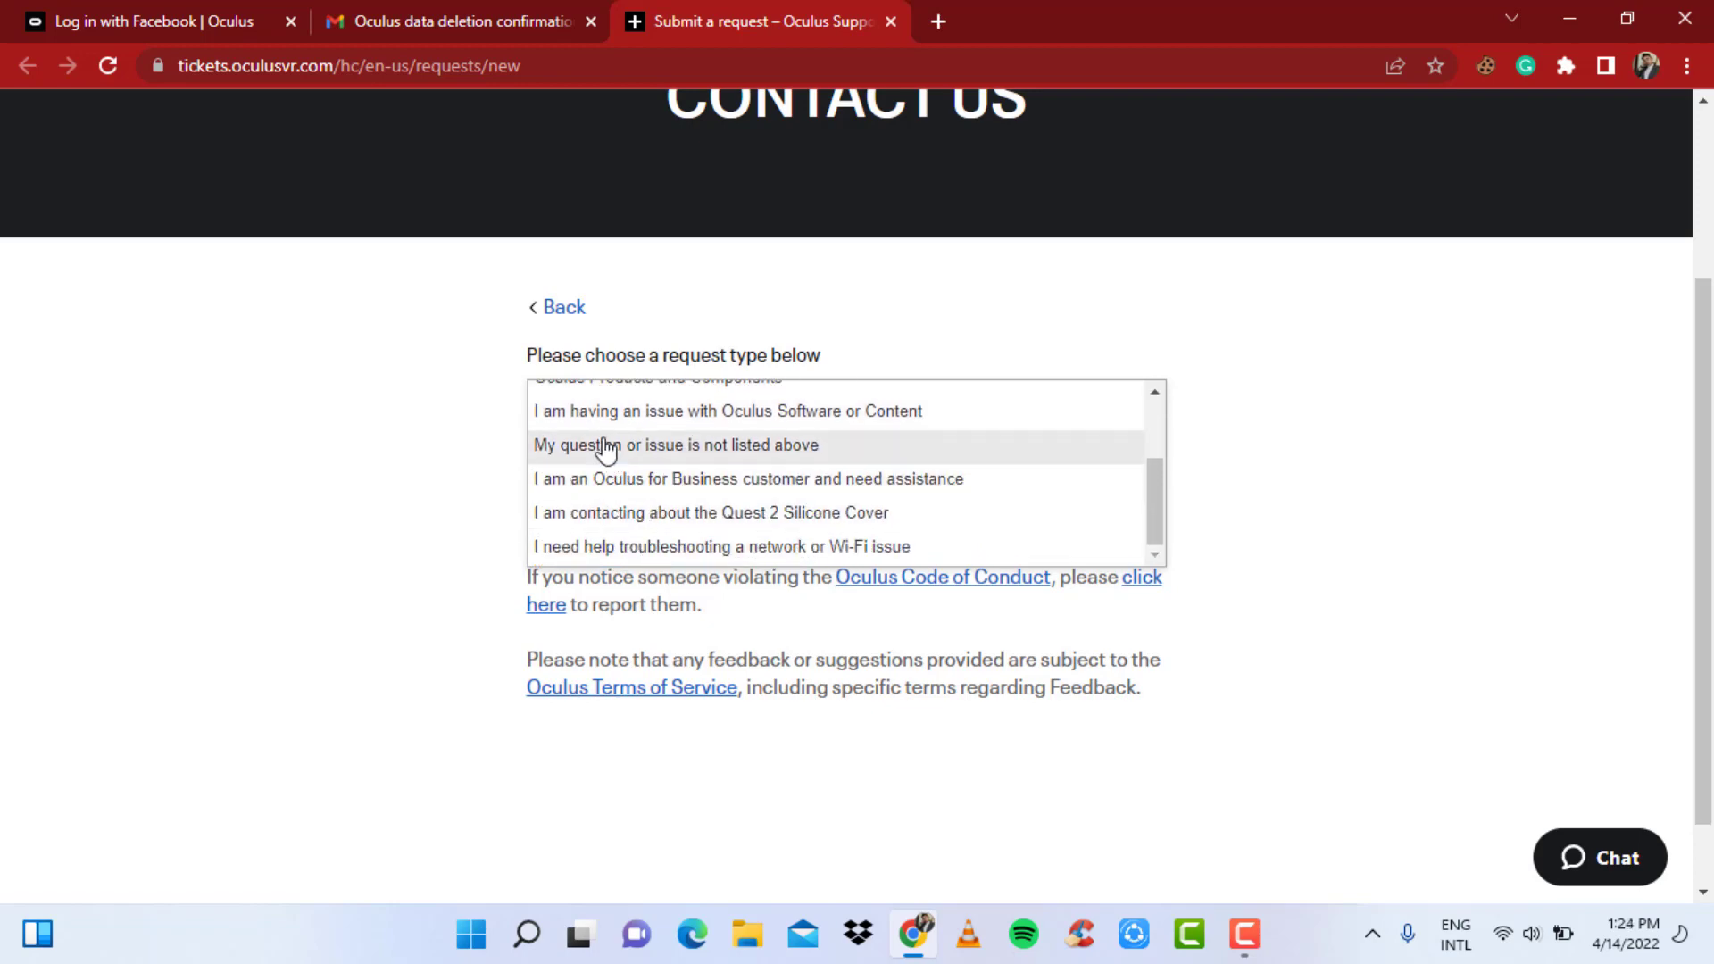
scroll(849, 495, "down", 1)
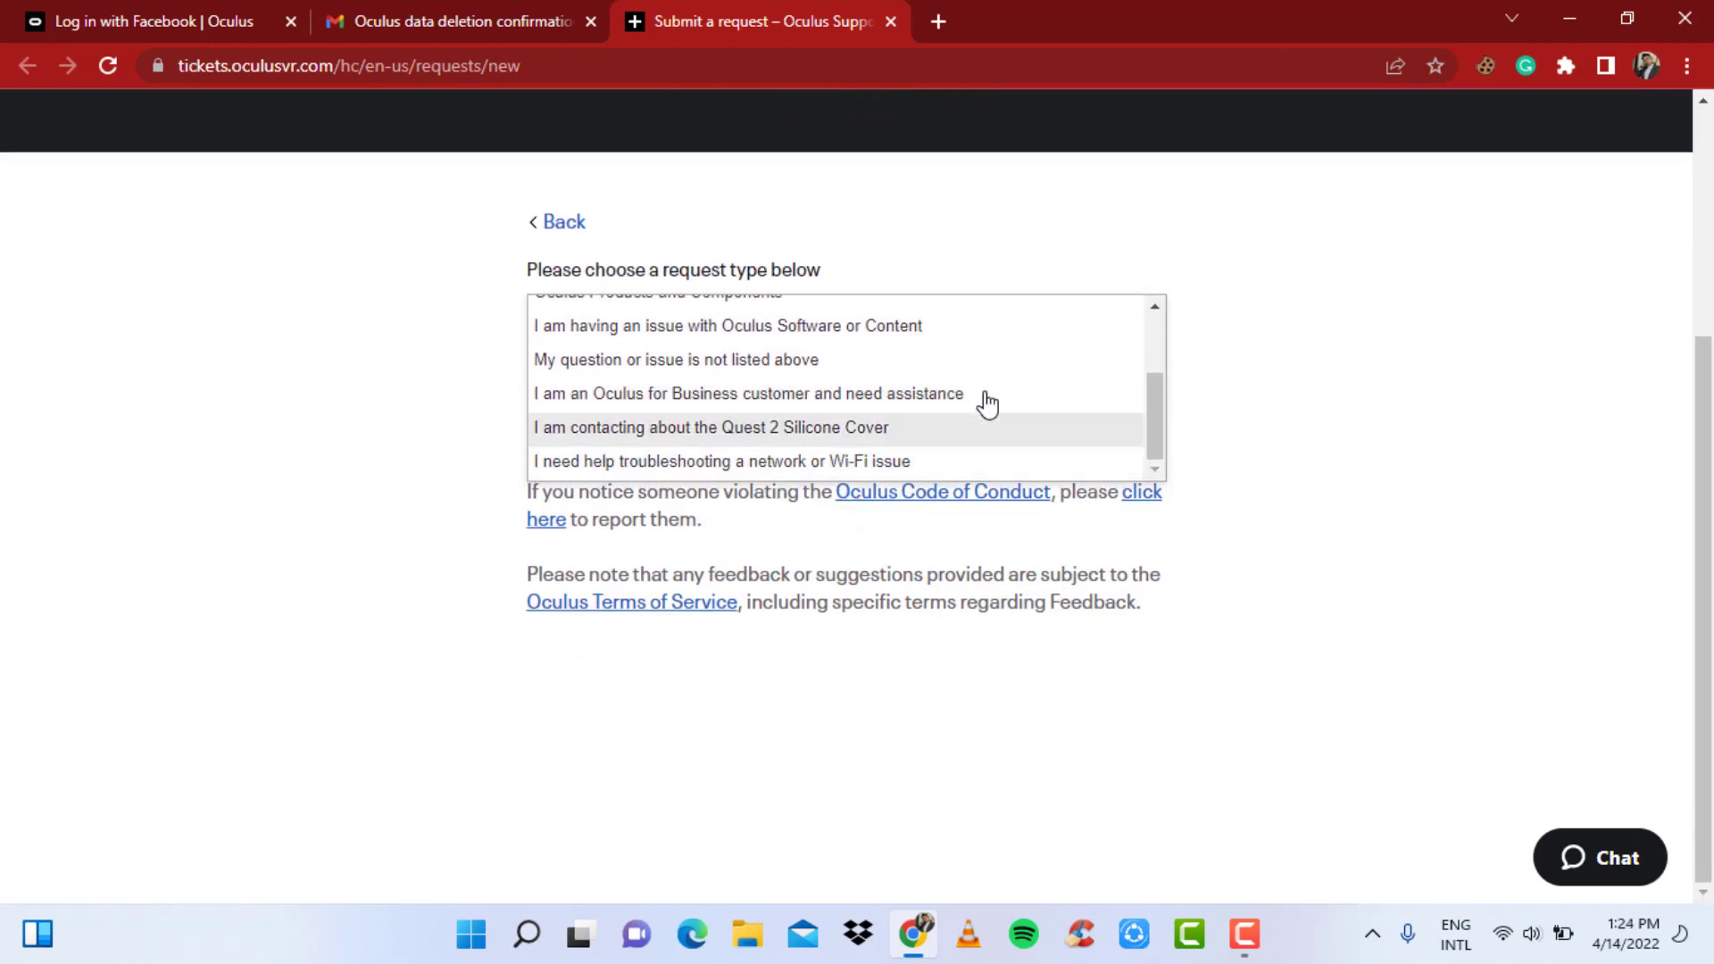
scroll(991, 402, "up", 3)
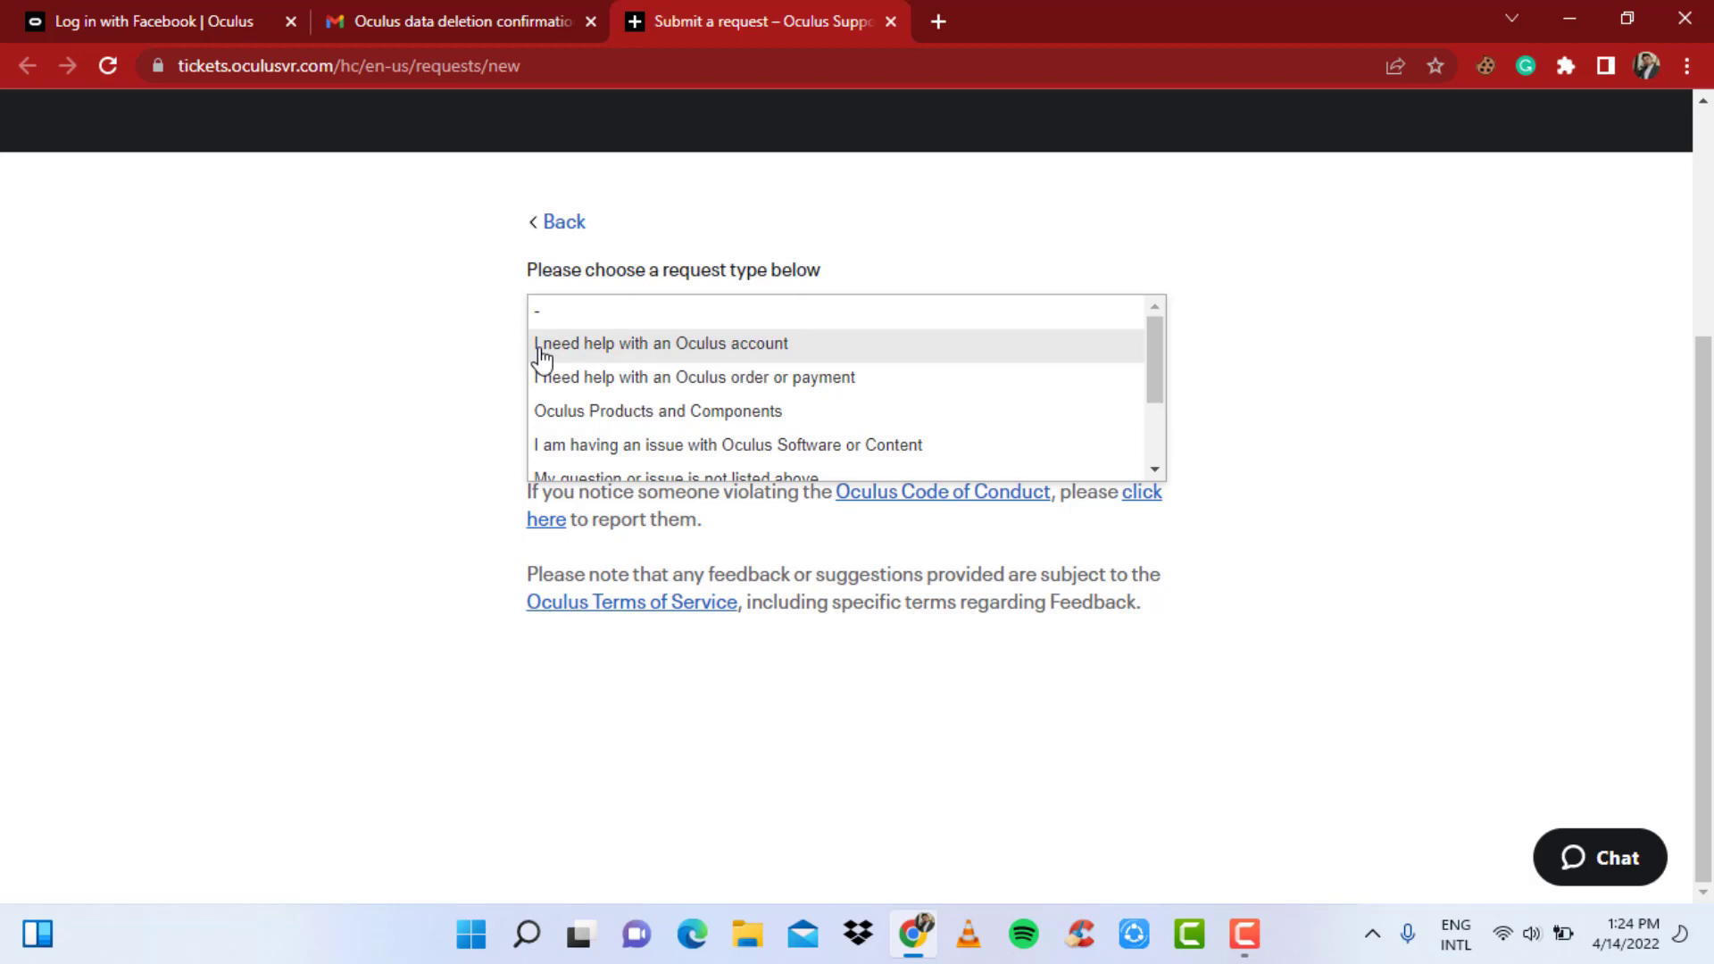
left_click(578, 353)
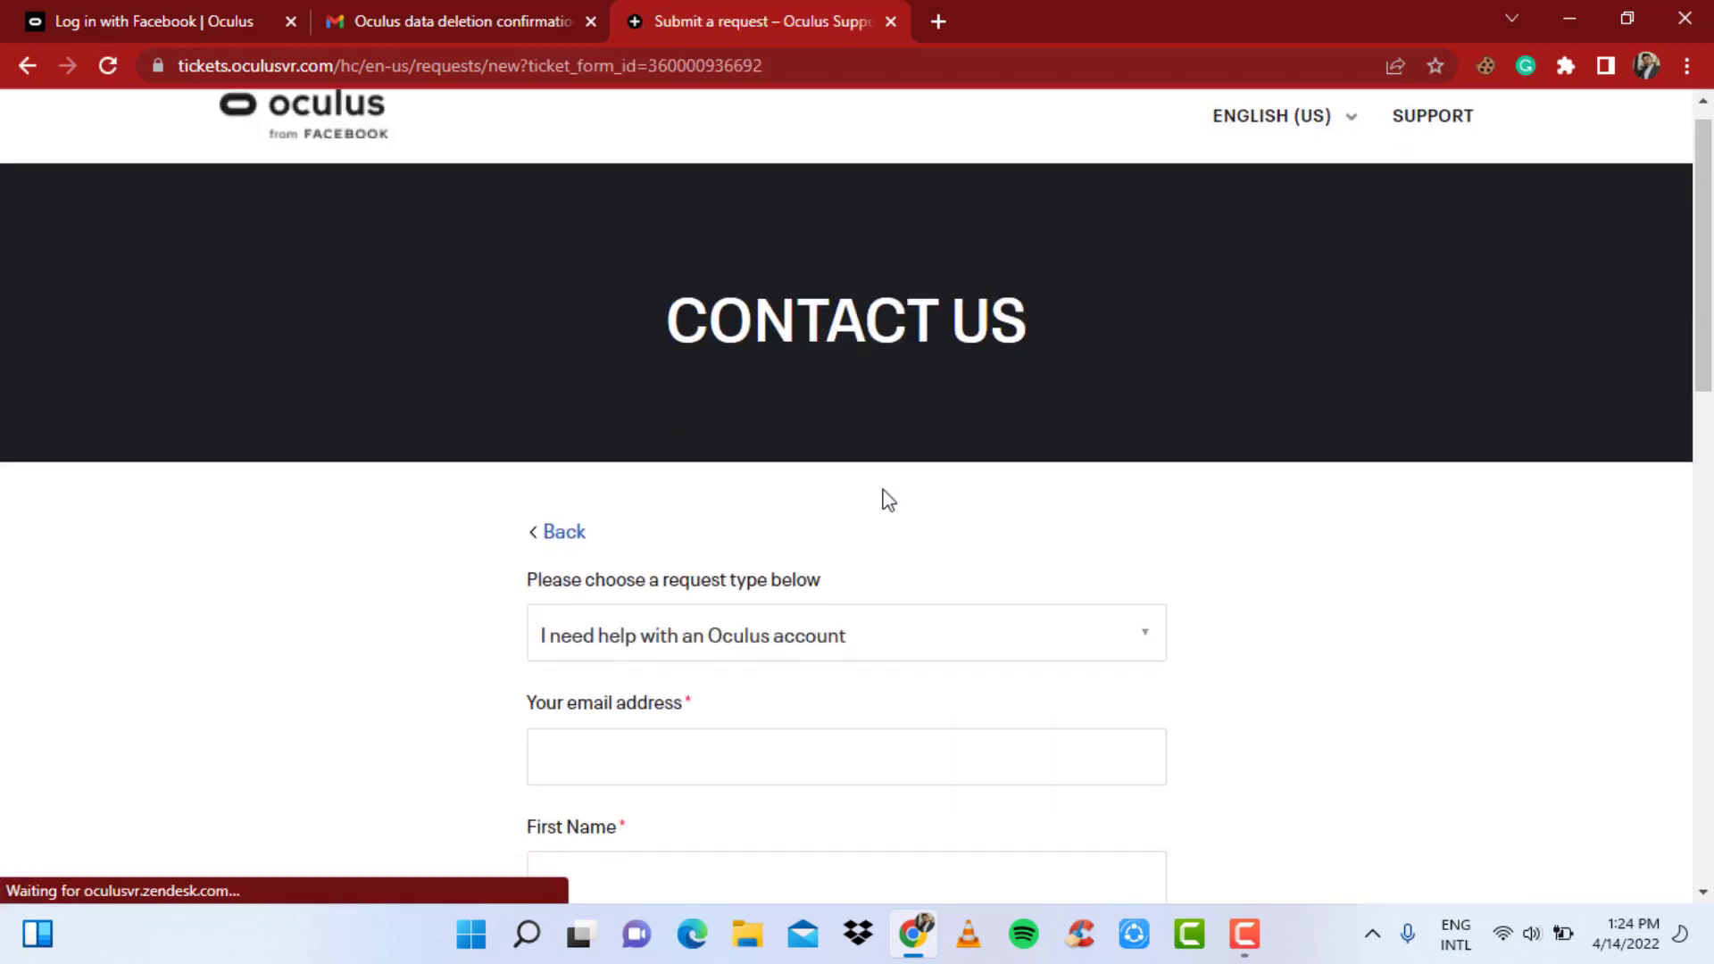
scroll(887, 489, "down", 5)
scroll(855, 428, "up", 3)
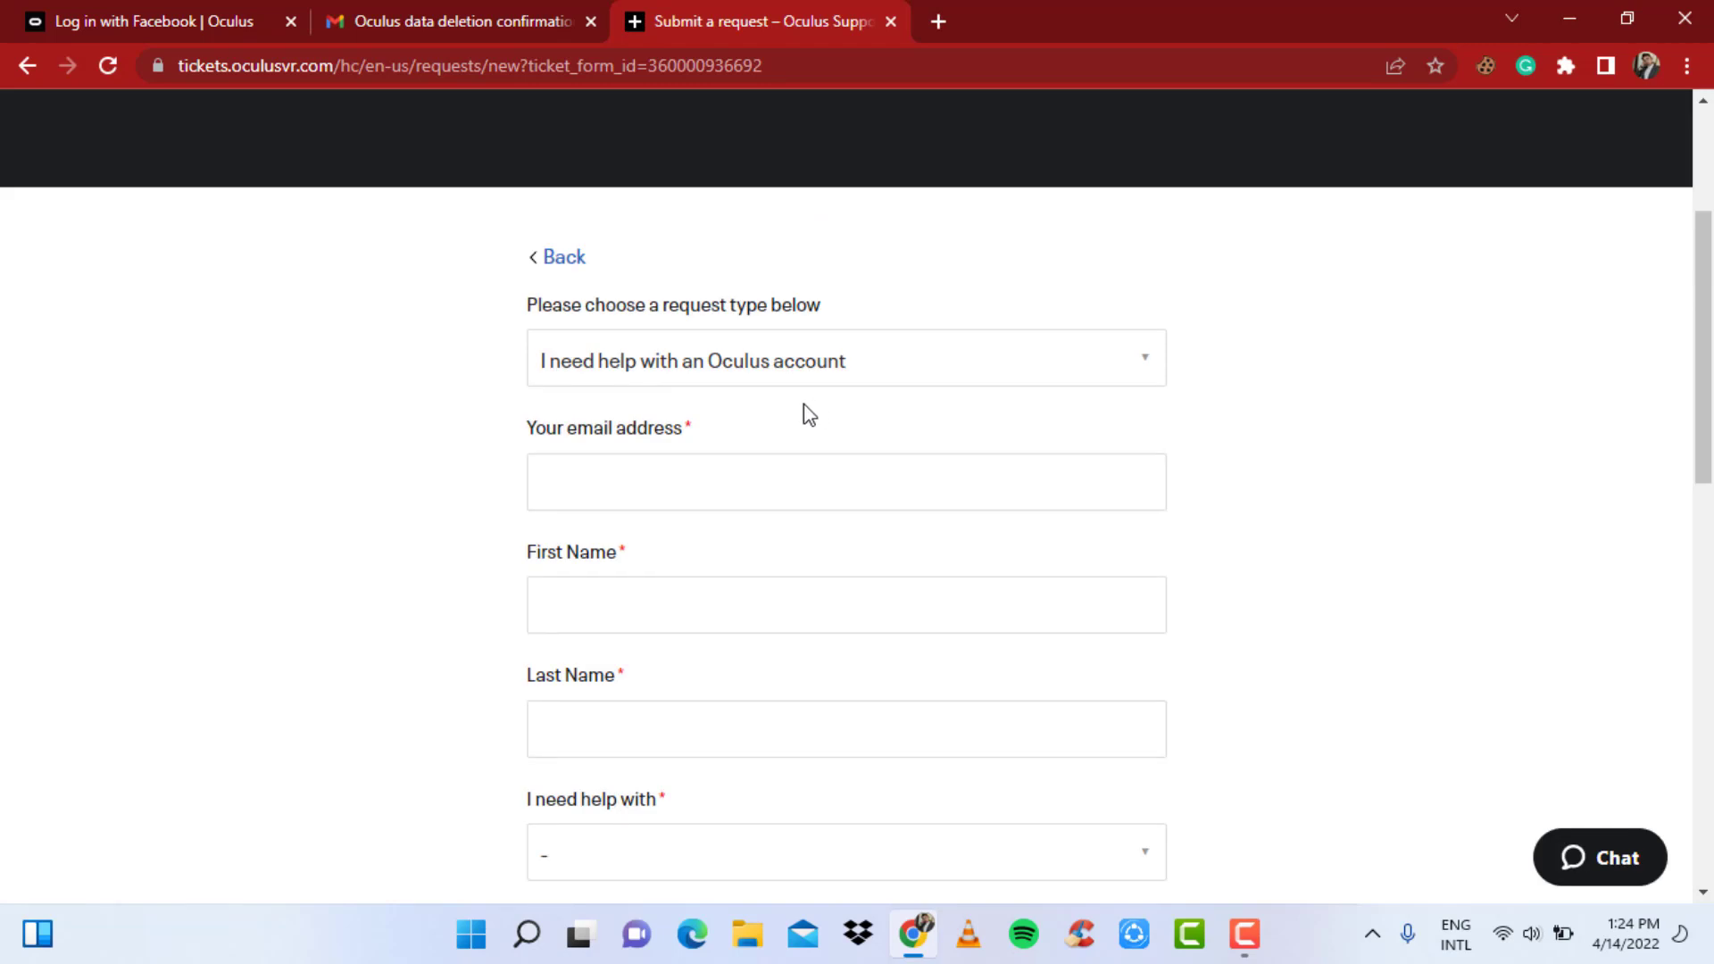
- Enter the requester's e-mail address, first name and last name in the form
left_click(669, 493)
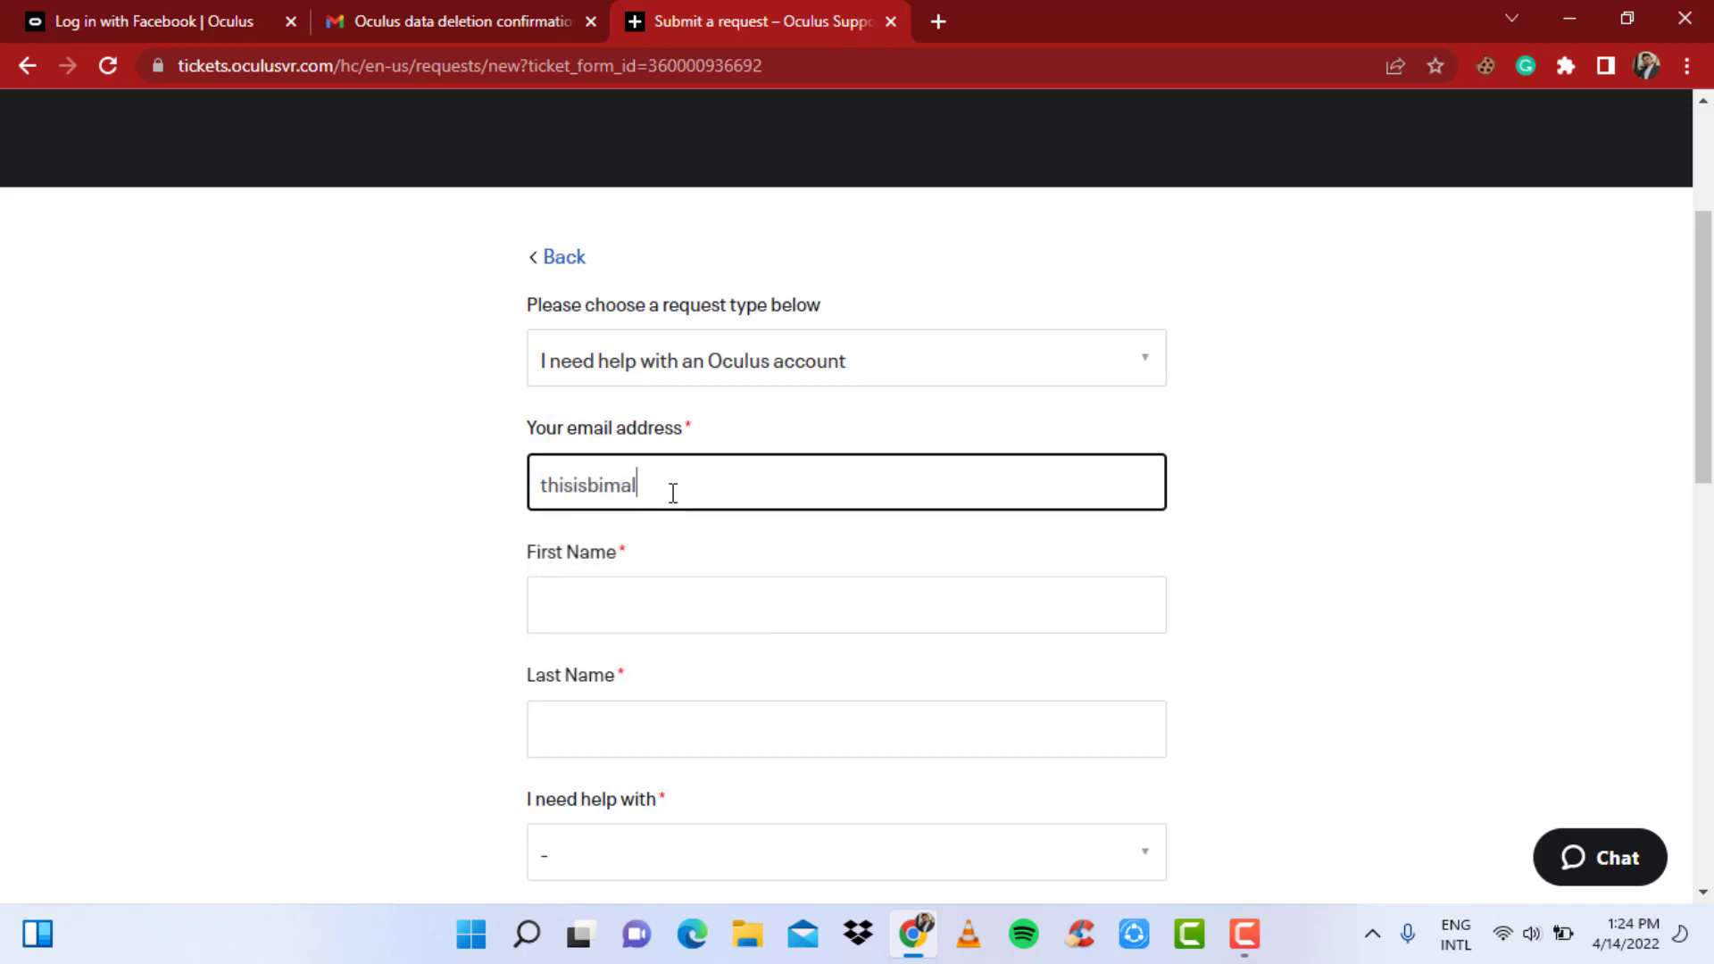
key("Tab")
type("Bo")
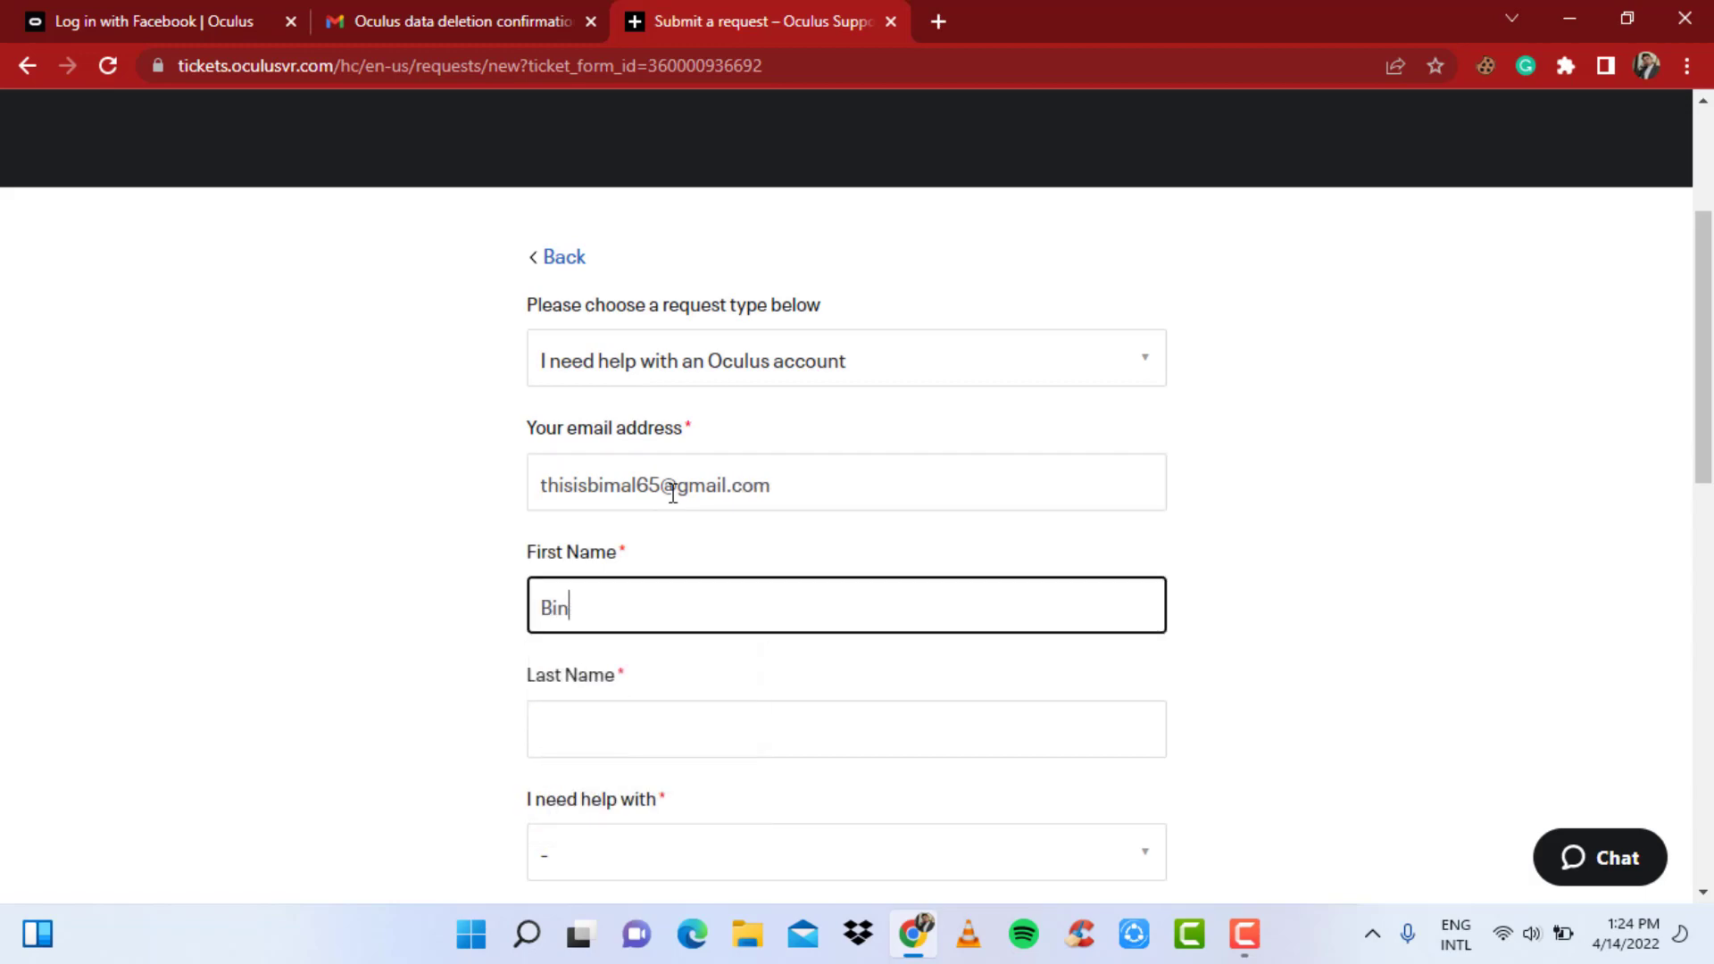
key("BackSpace")
key("Tab")
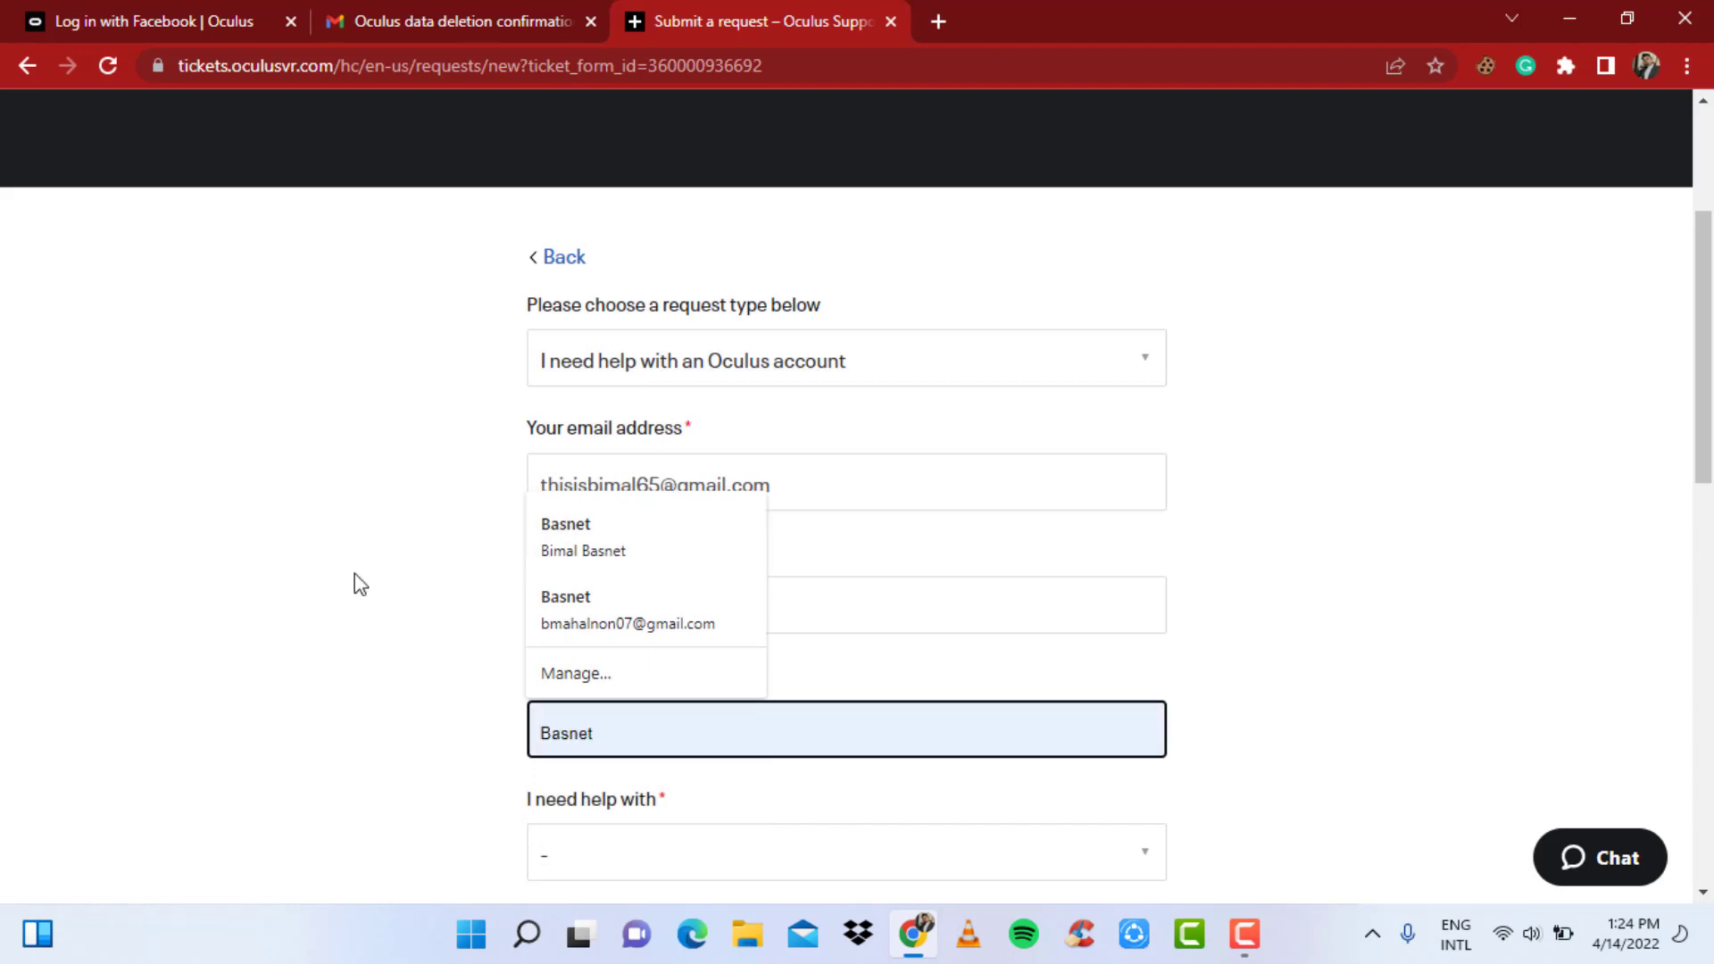
- Set the 'I need help with' topic to Accessing a suspended account
scroll(223, 582, "down", 3)
left_click(658, 613)
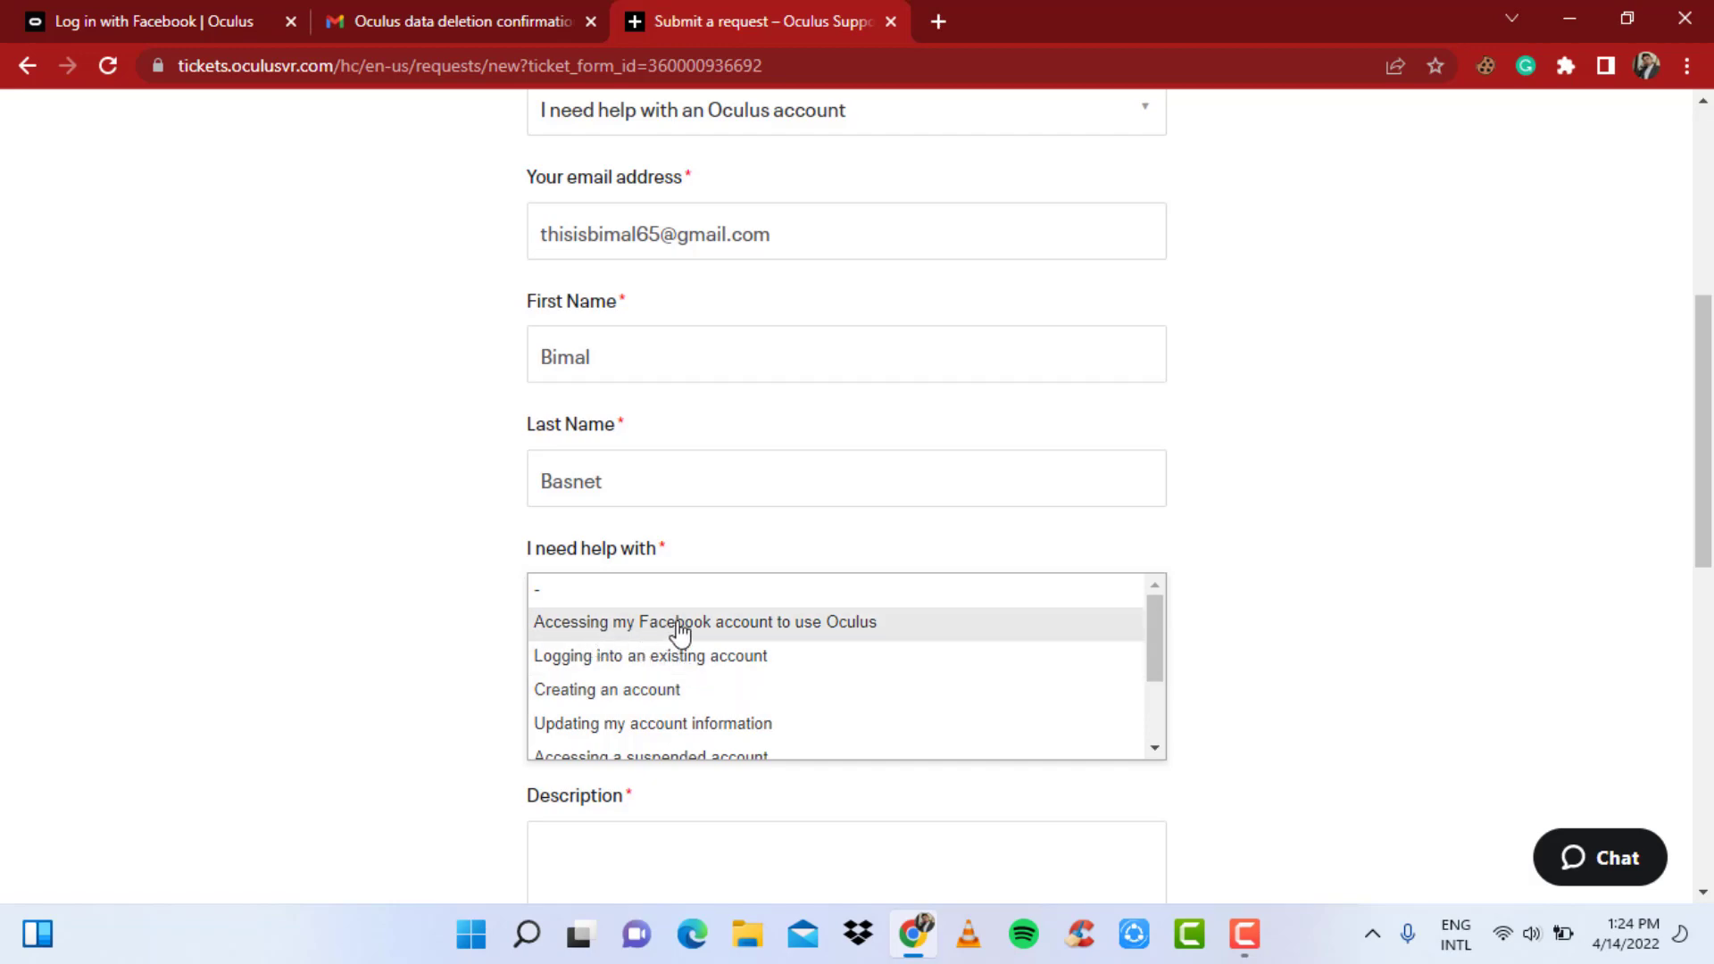
scroll(856, 639, "down", 3)
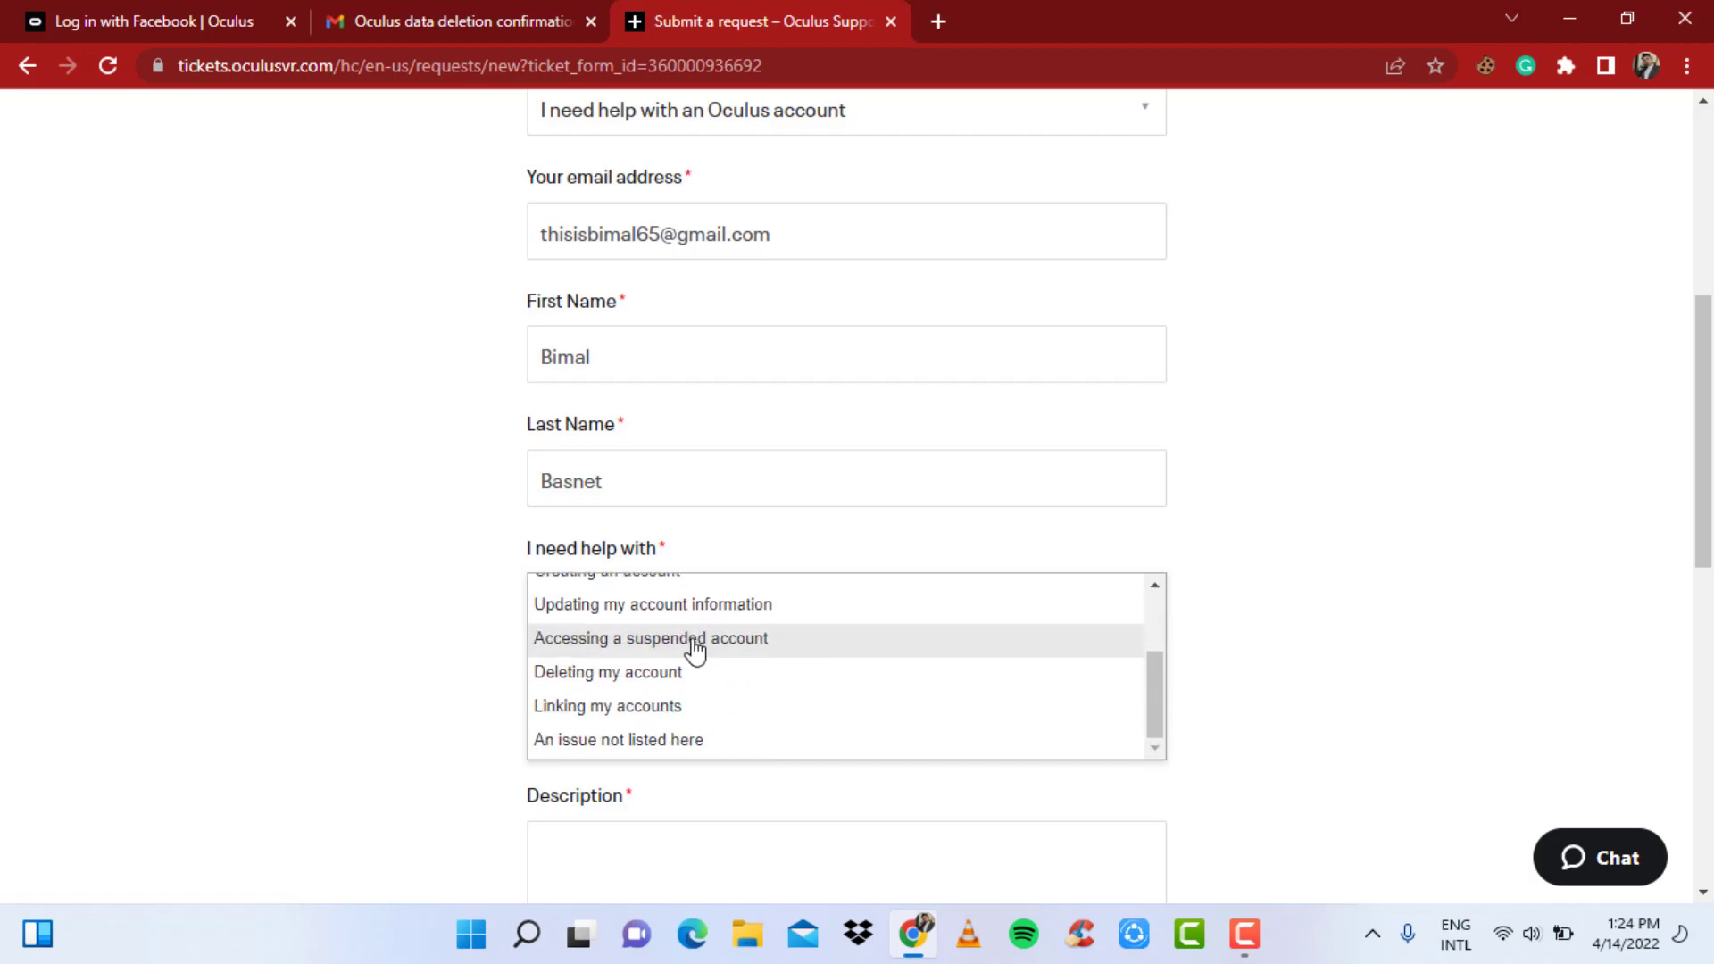
scroll(704, 710, "down", 1)
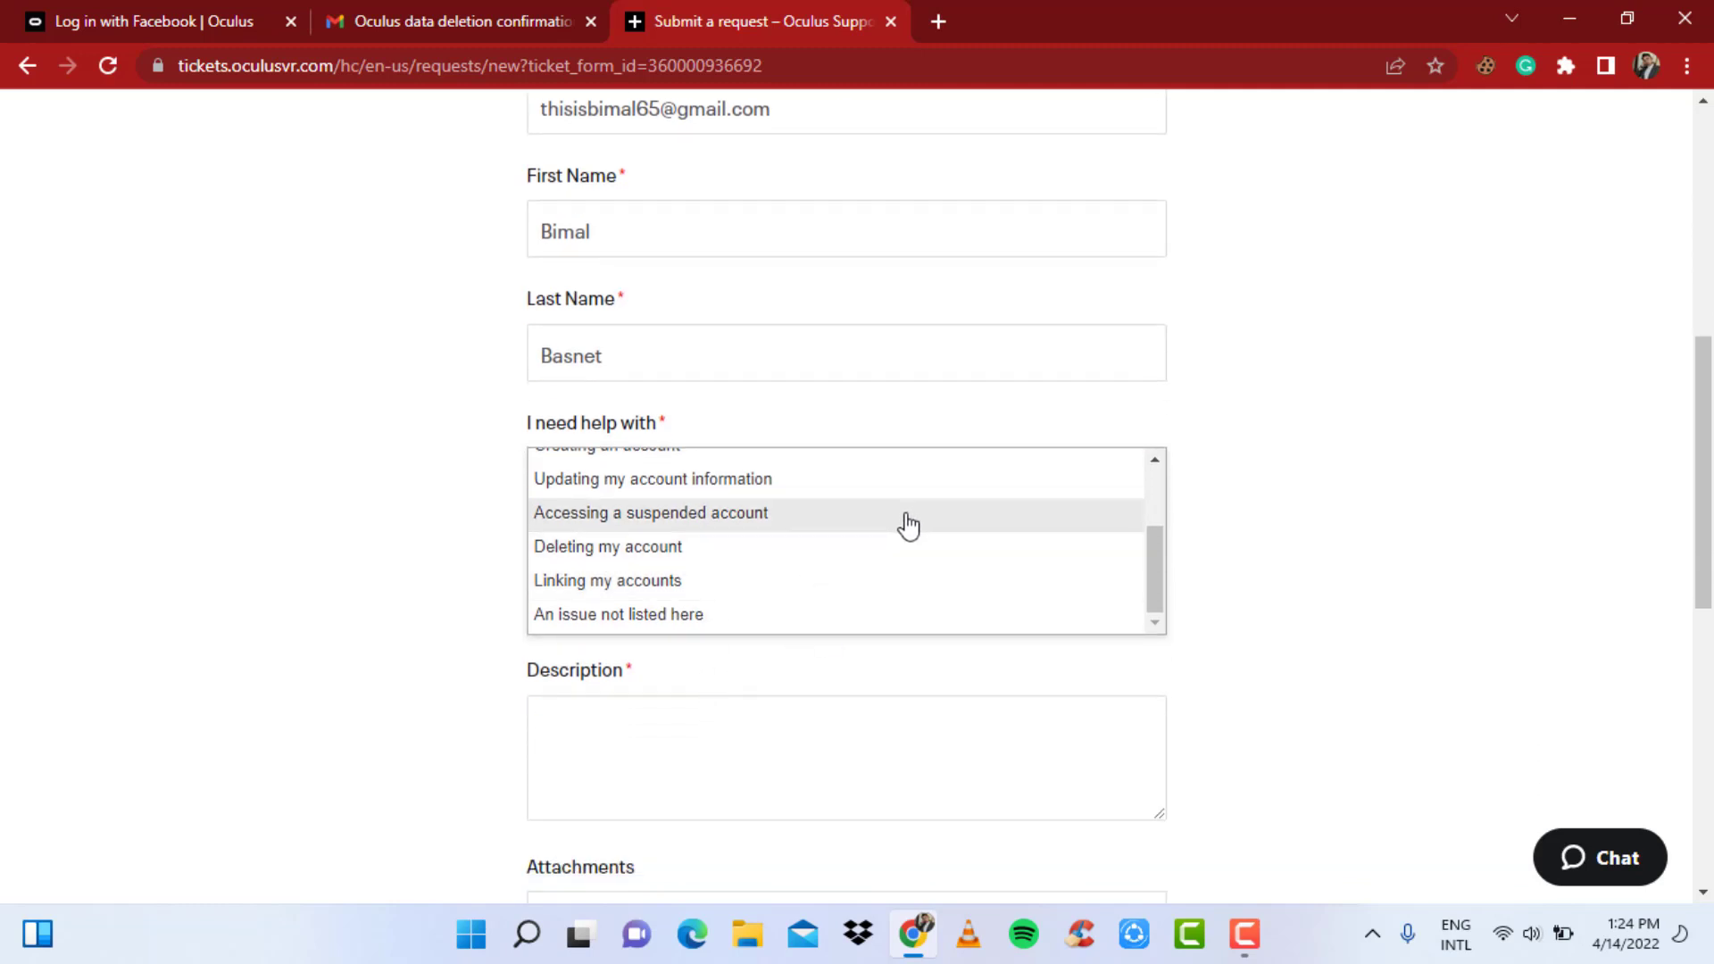
left_click(743, 527)
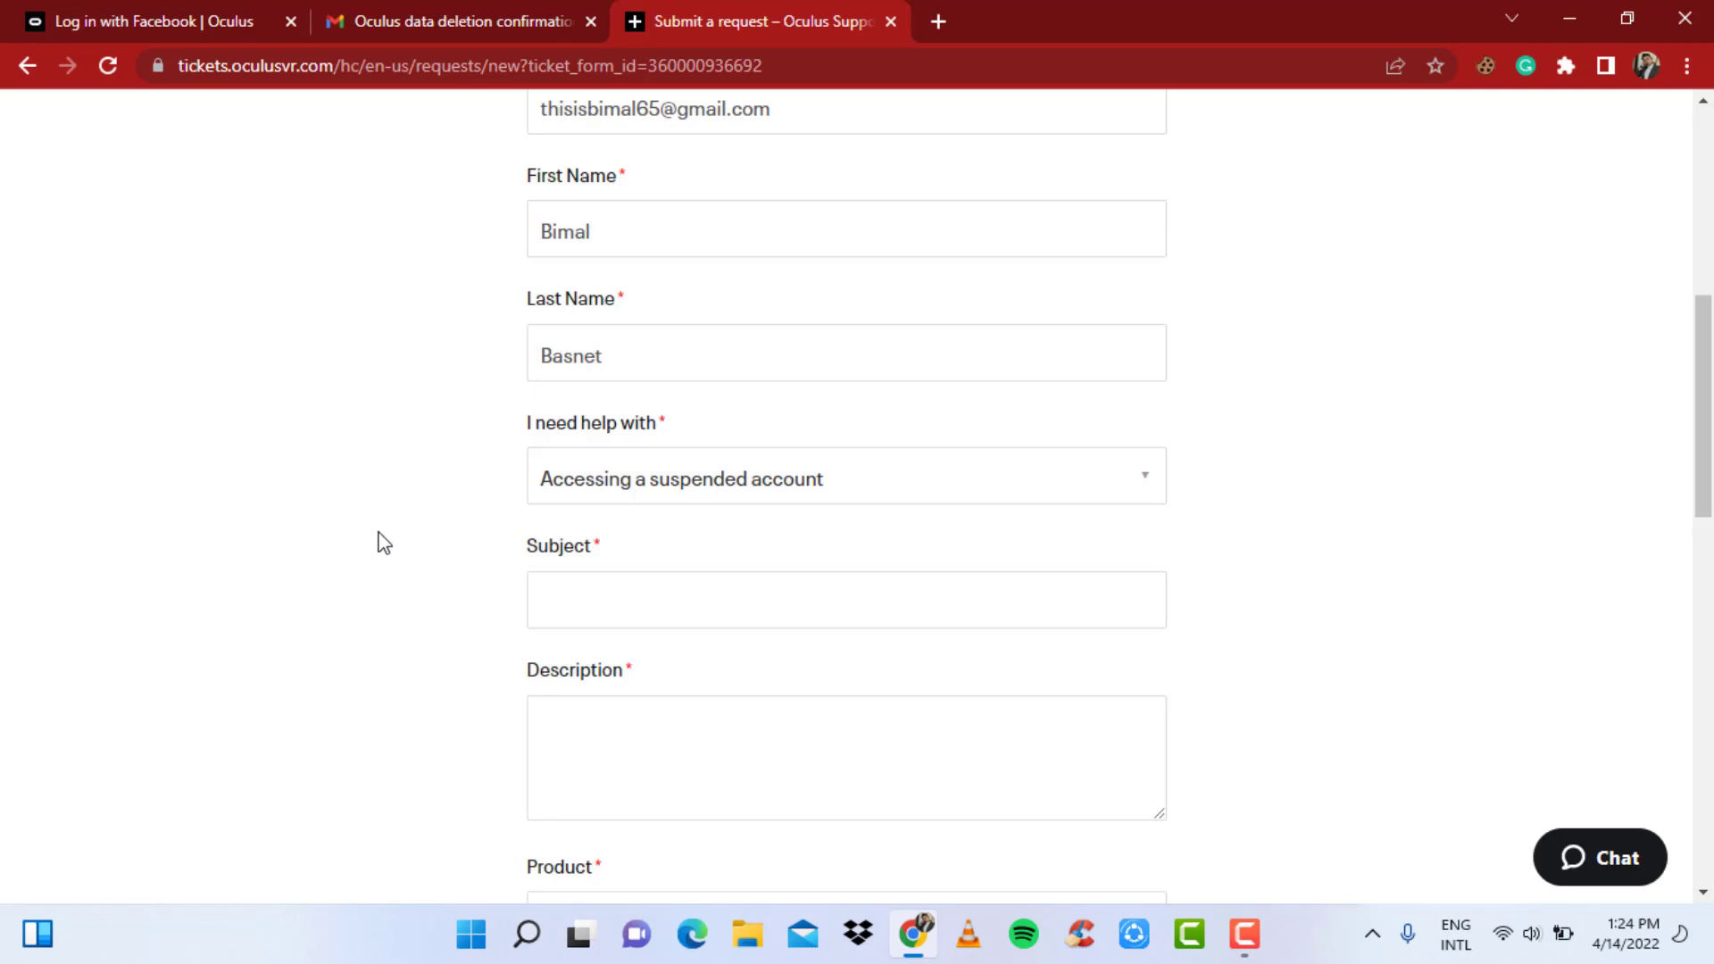
scroll(371, 526, "down", 3)
left_click(664, 345)
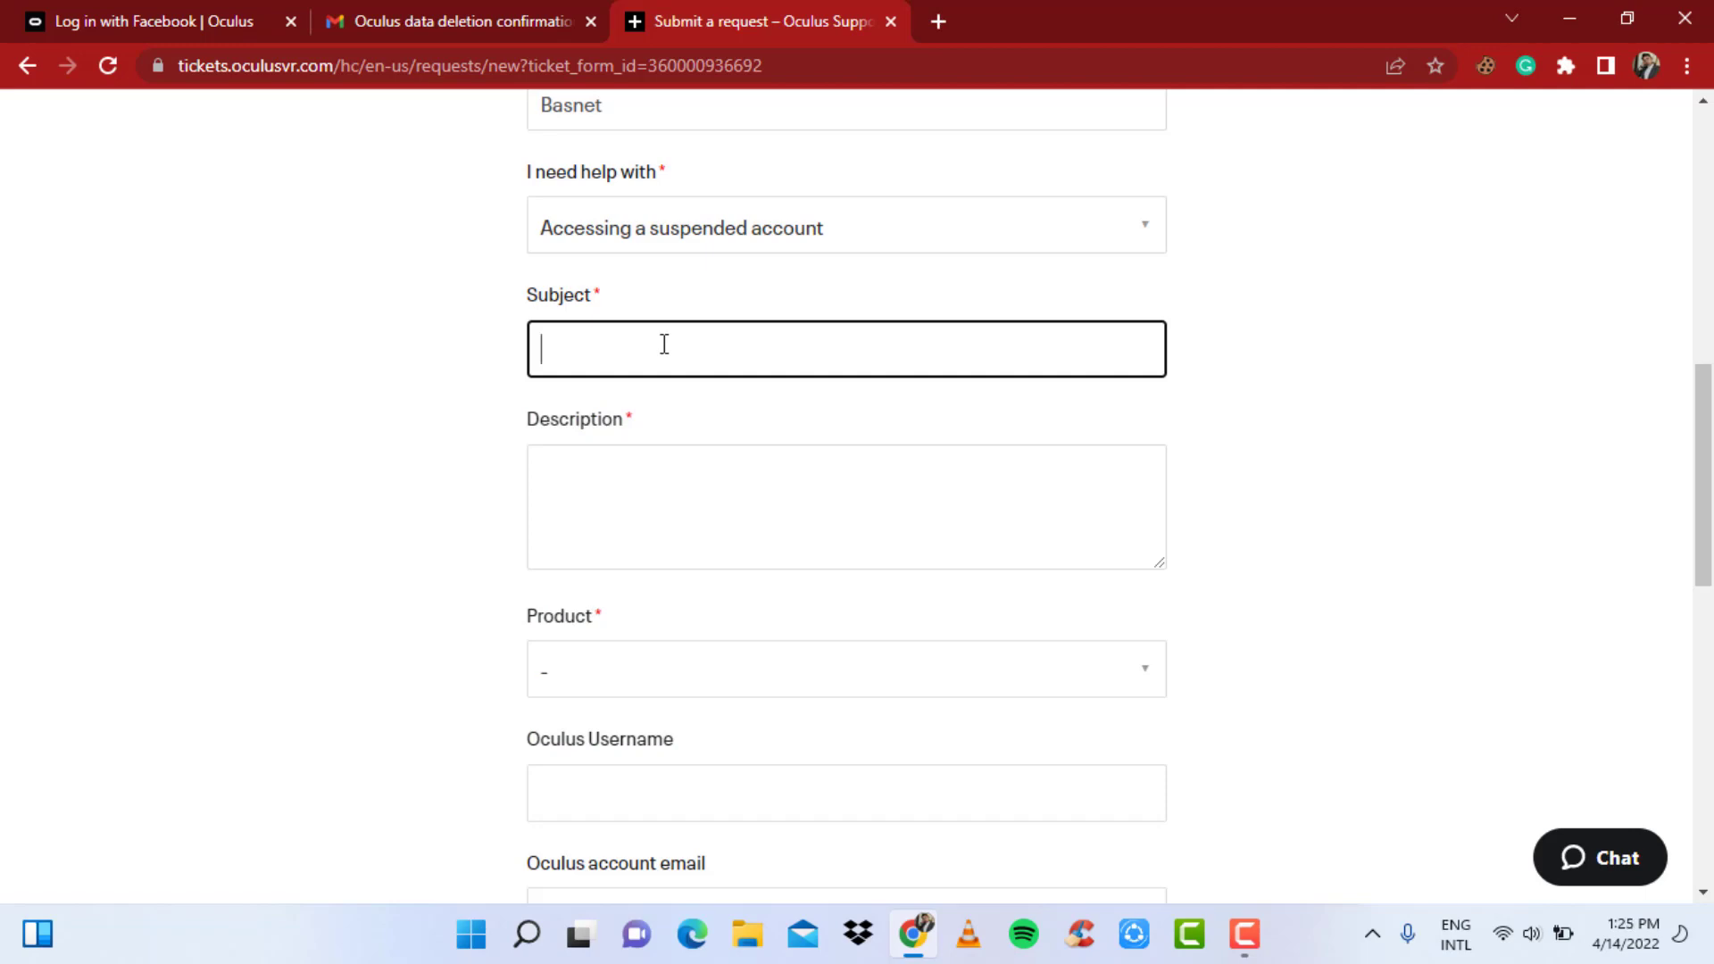
- Enter subject 'HELP NEEDED WITH DELETED OCULUS ACCOUNT' and a description asking to regain the deleted account
type("HELP NEEDED WITH DELETED OCULUS ACCOUNT")
left_click(728, 483)
scroll(734, 505, "down", 1)
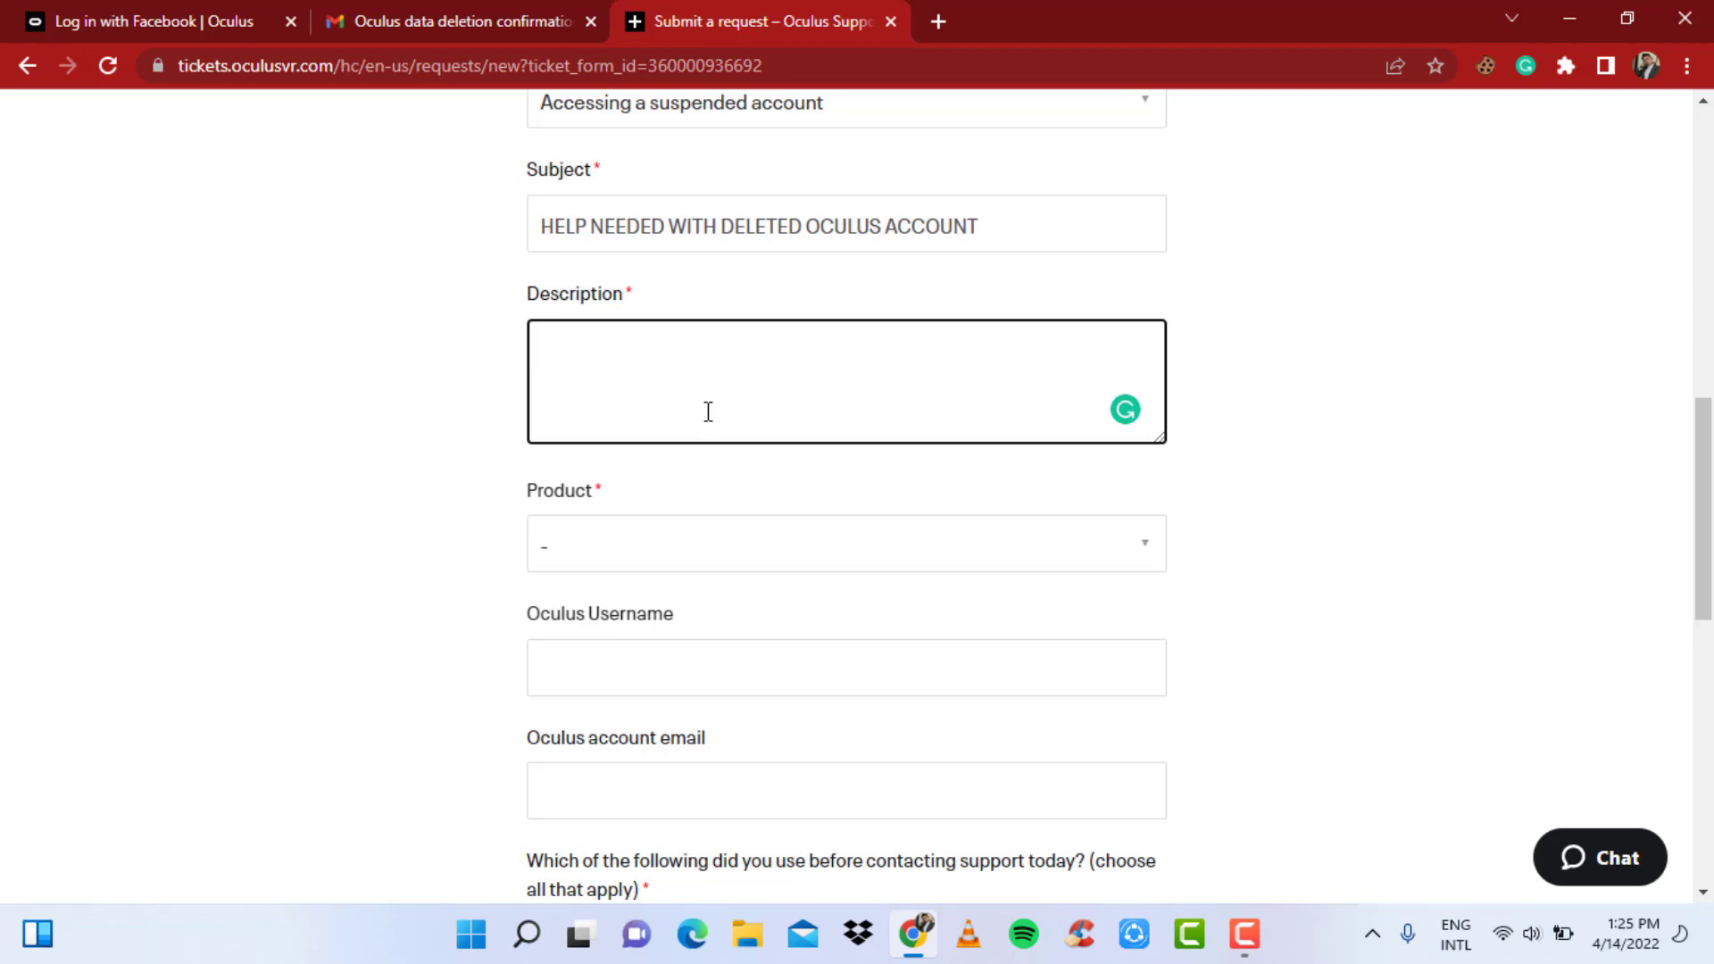
type("Hello Oculus, Team,")
key("Return")
key("Return")
type("I recentl")
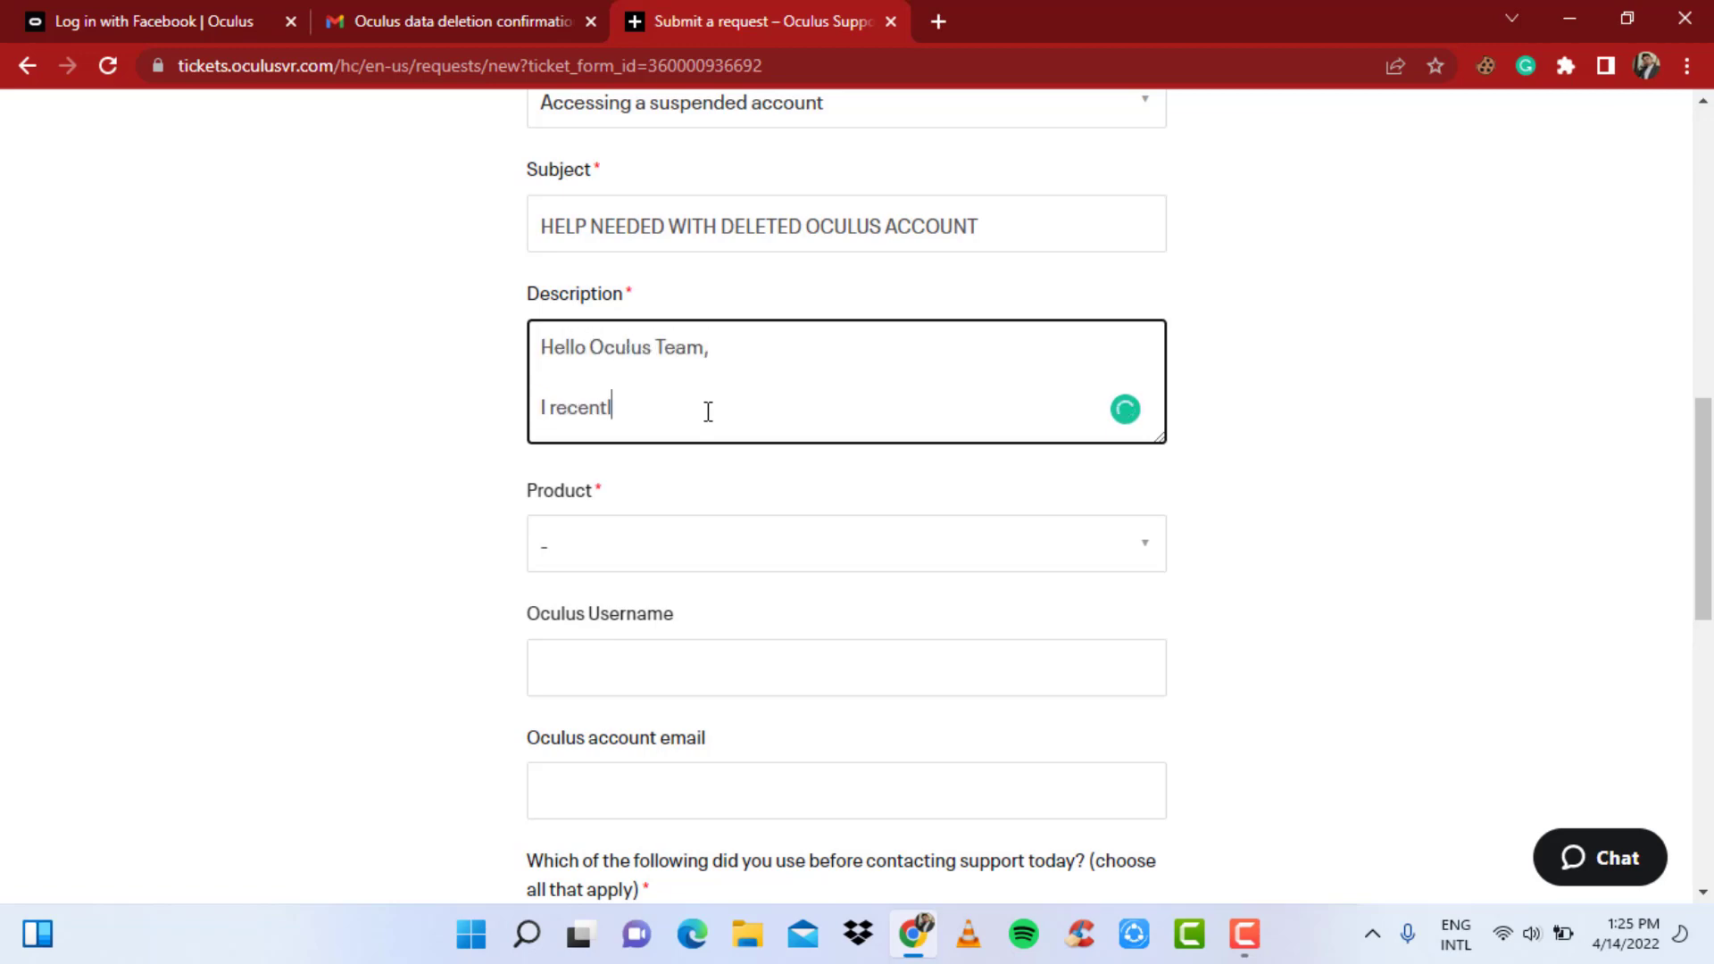
type("y just deleted my oculus account. Now I want to regain access to my ")
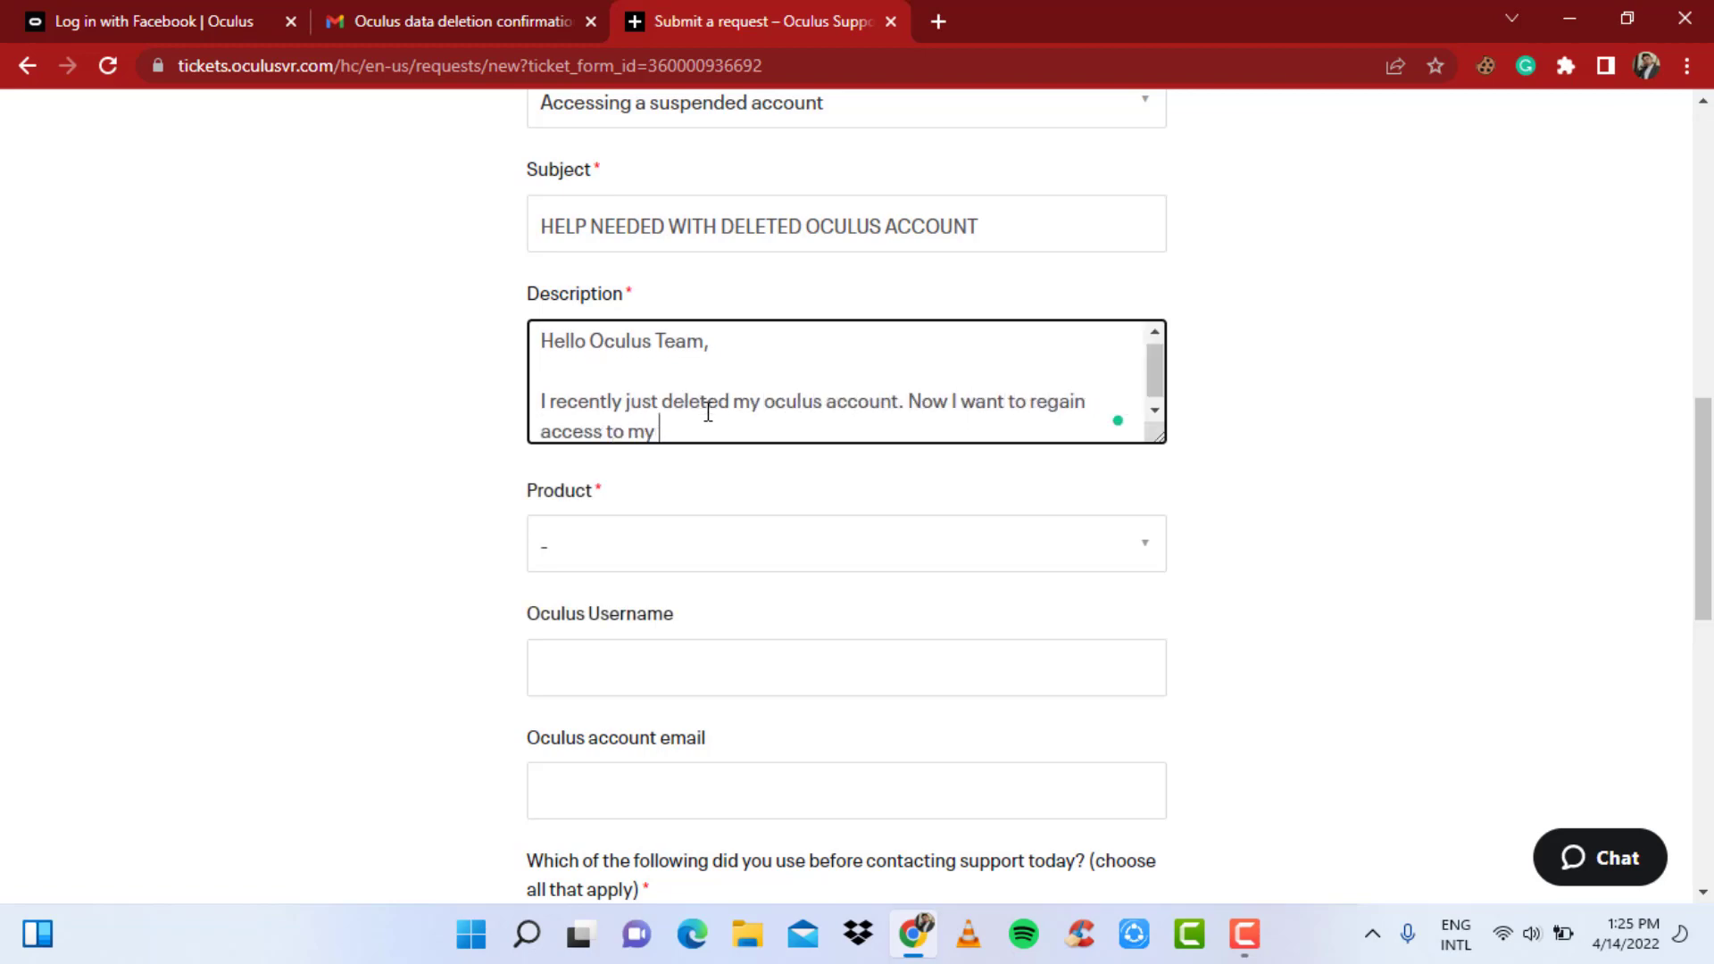
type("lost Oculus account. It has not been e")
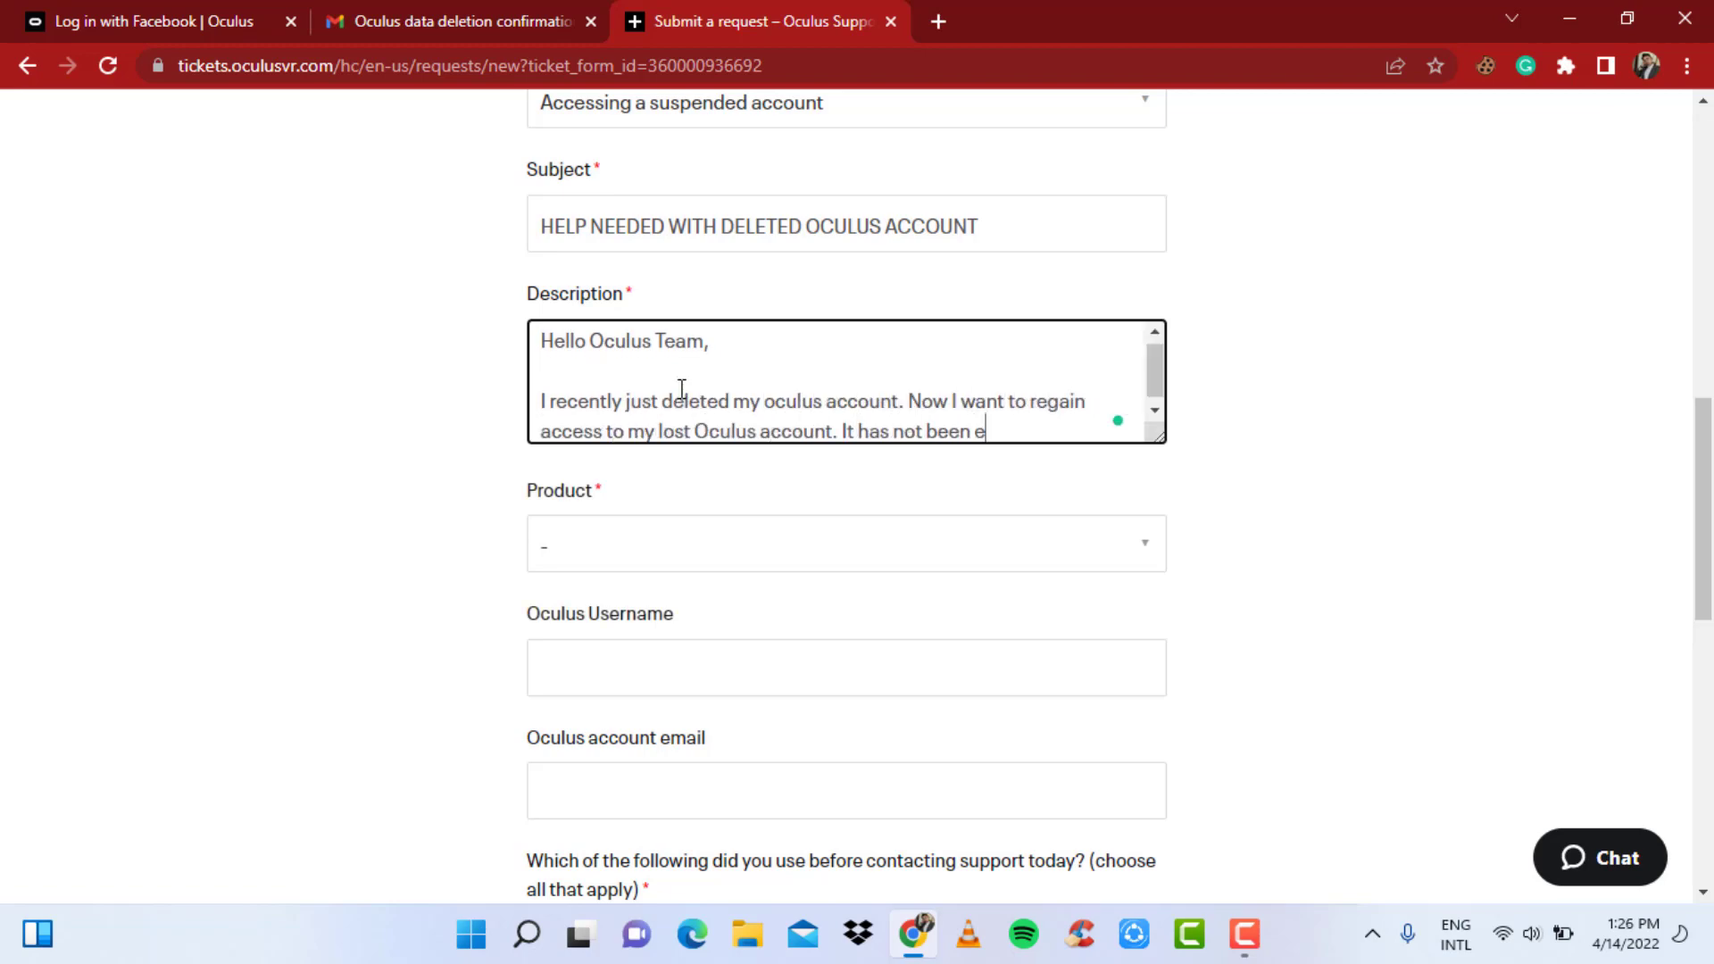
type("ven 30 days after the time of the deletion. Hoping that you can help.")
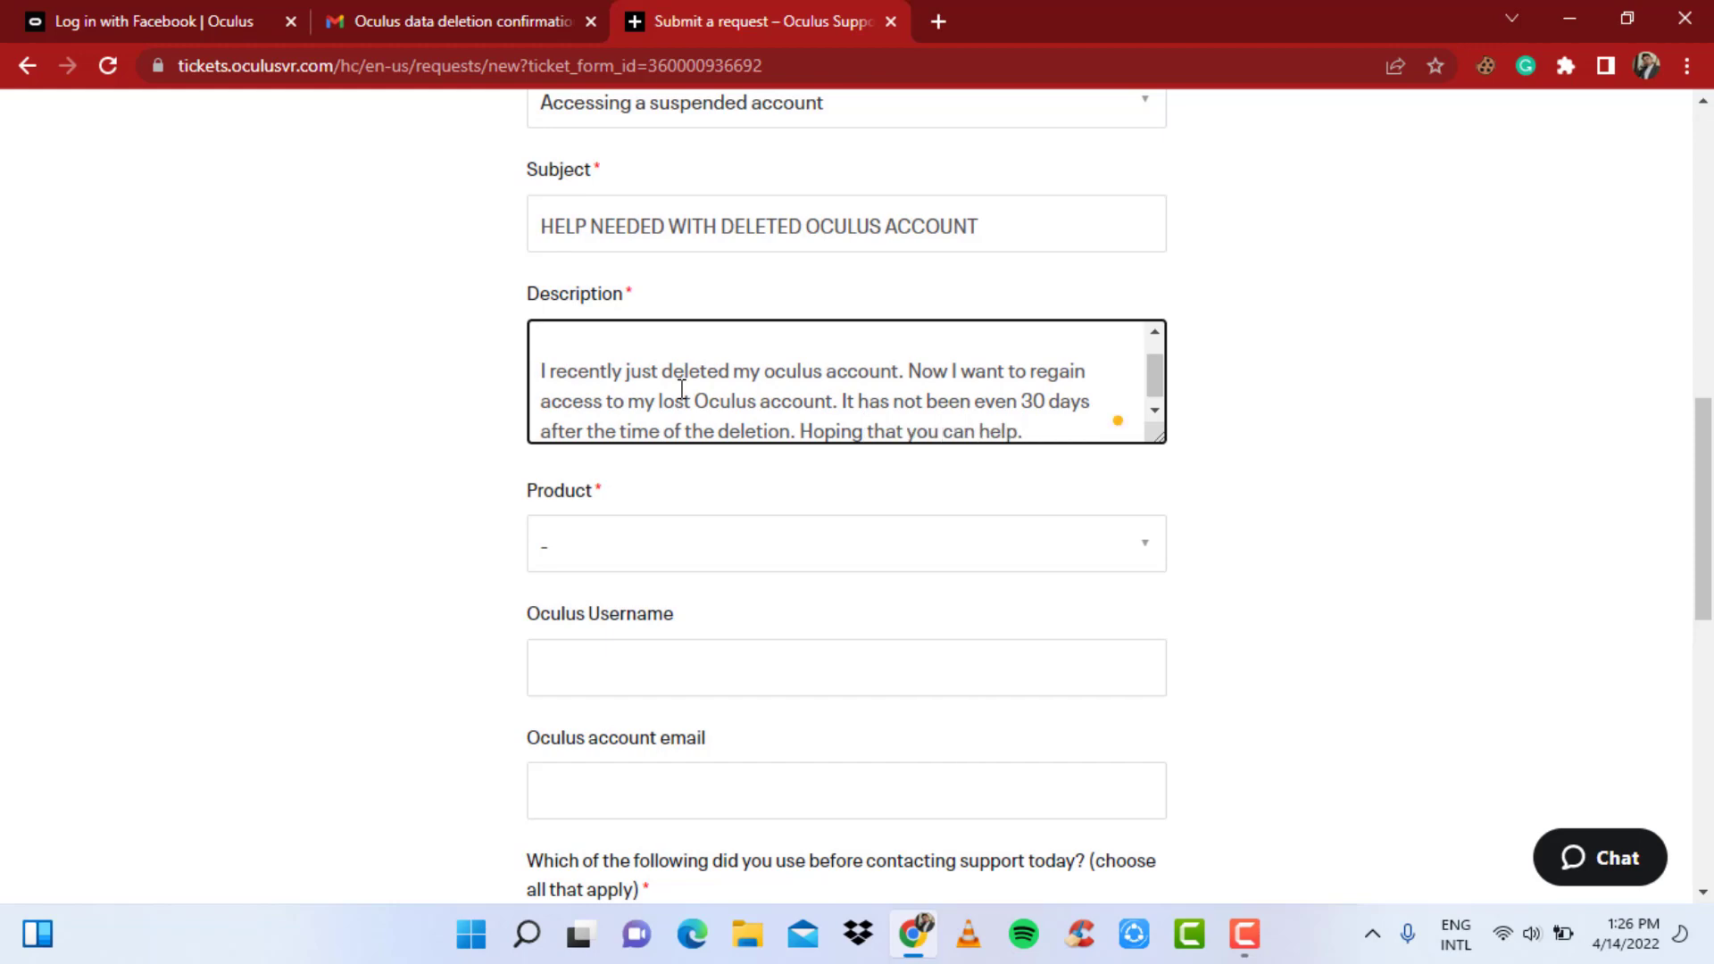
key("Return")
key("Return")
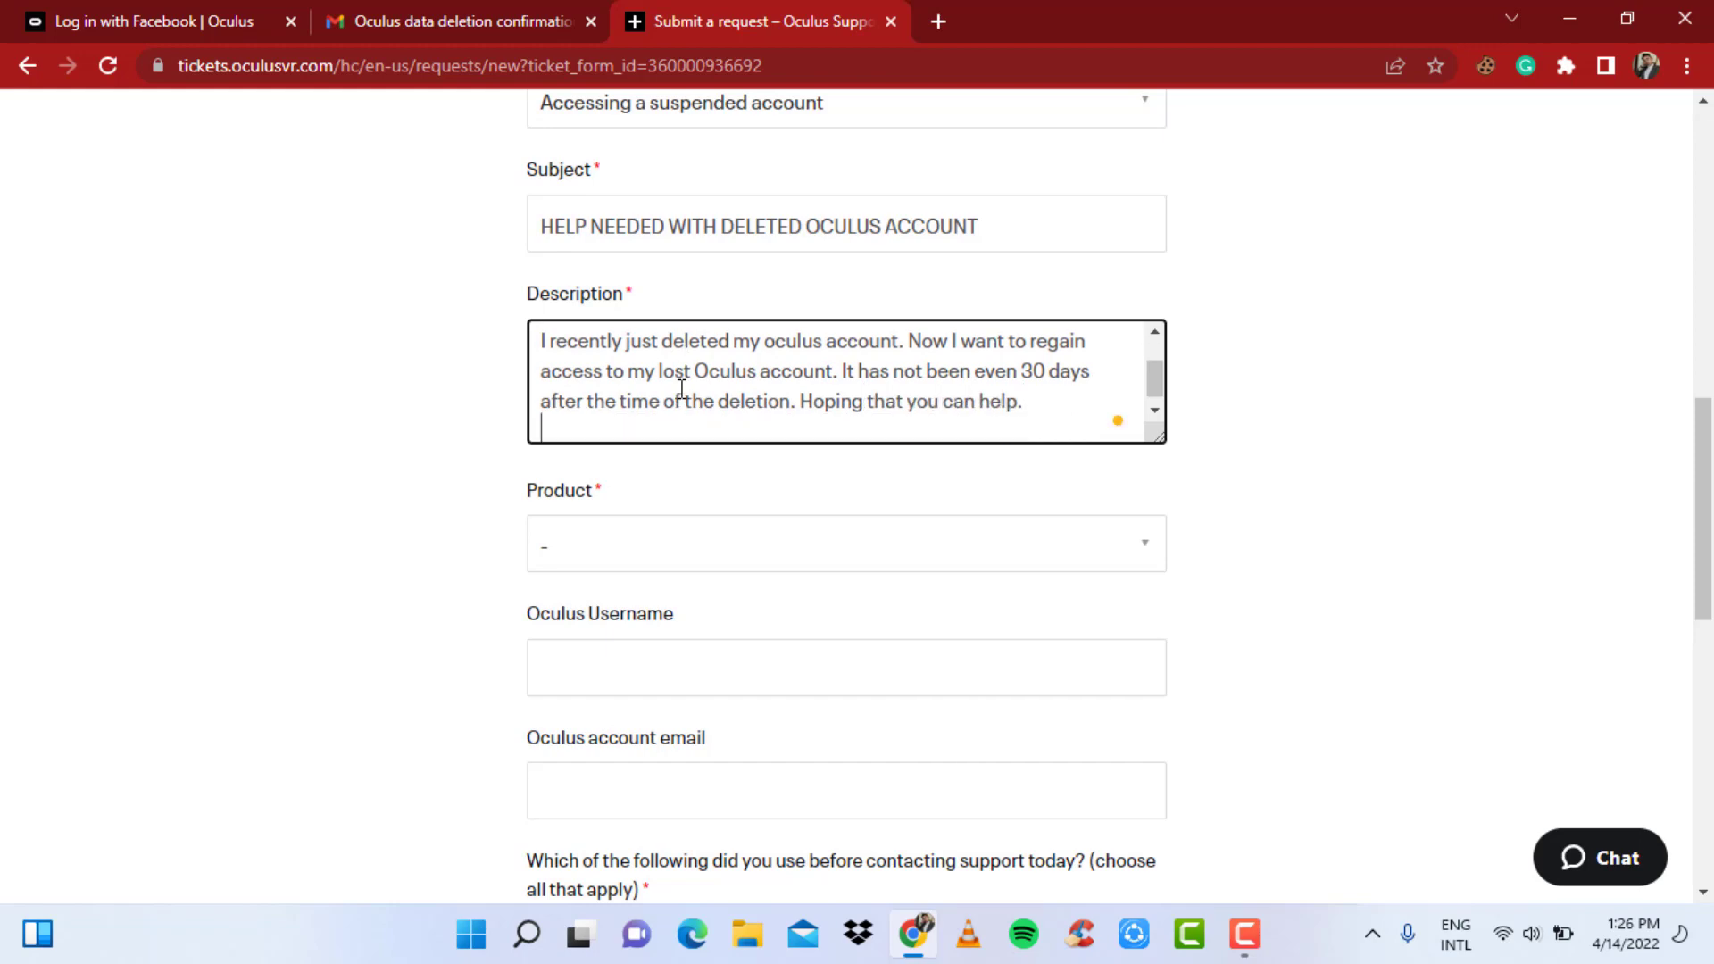
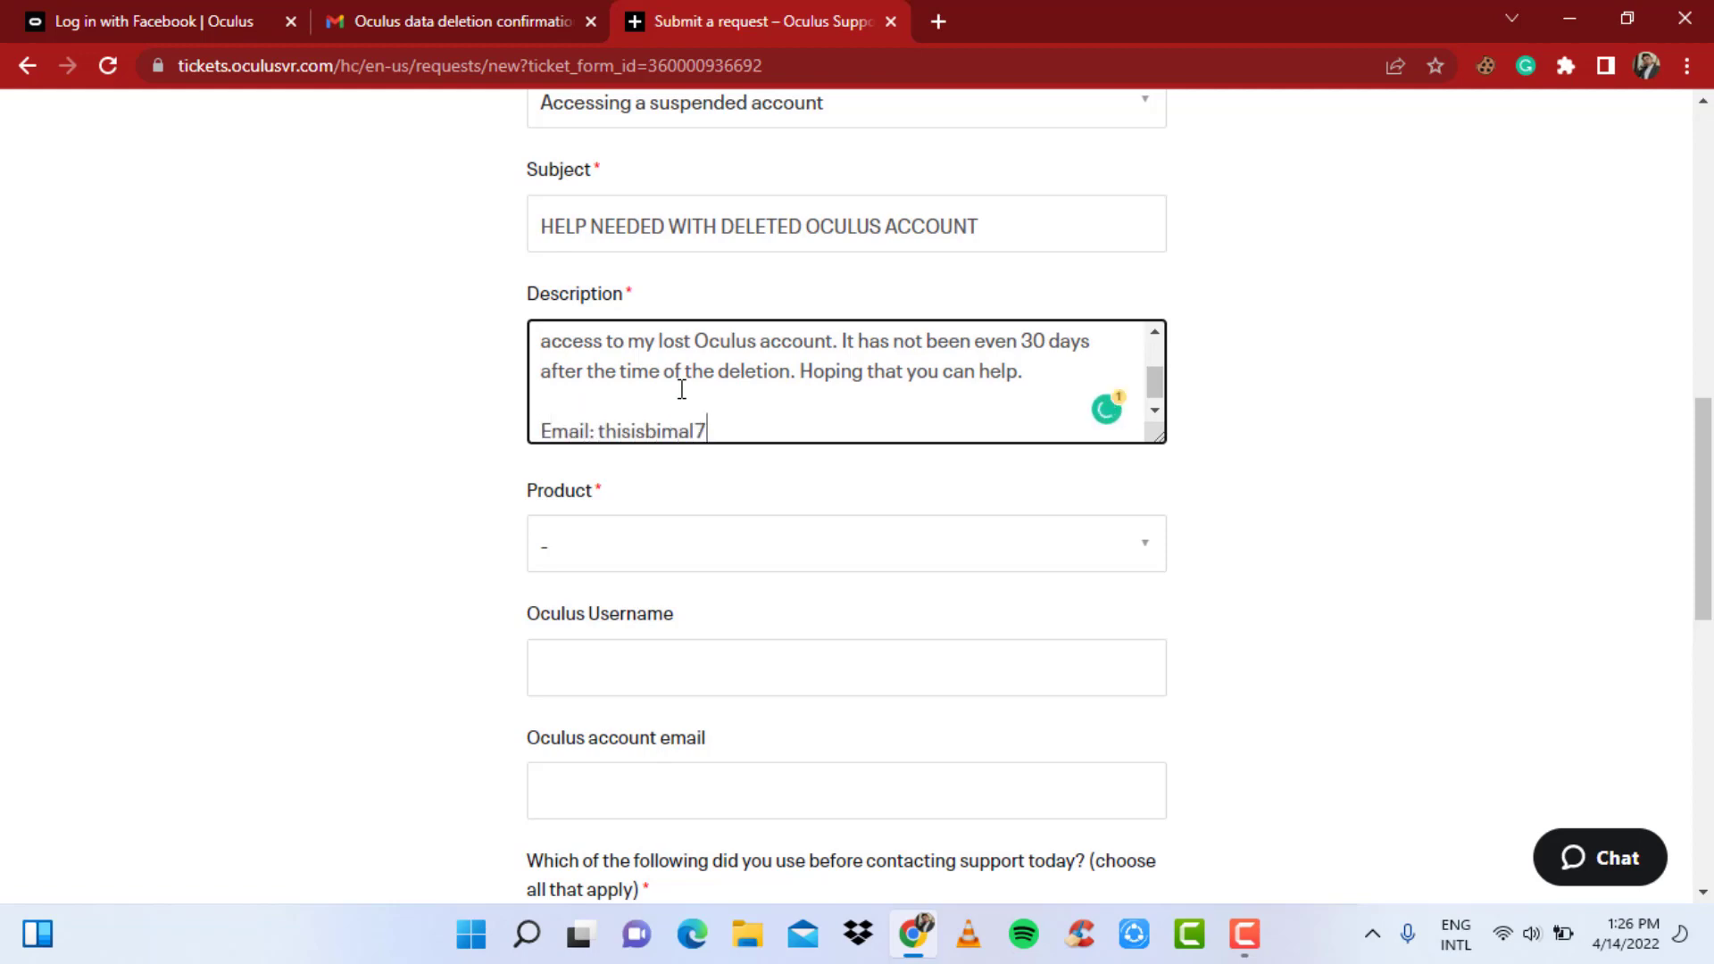
- Finish the contact e-mail in the description and set Product to Other Brand
type("@gmail.com")
scroll(612, 446, "down", 1)
left_click(613, 420)
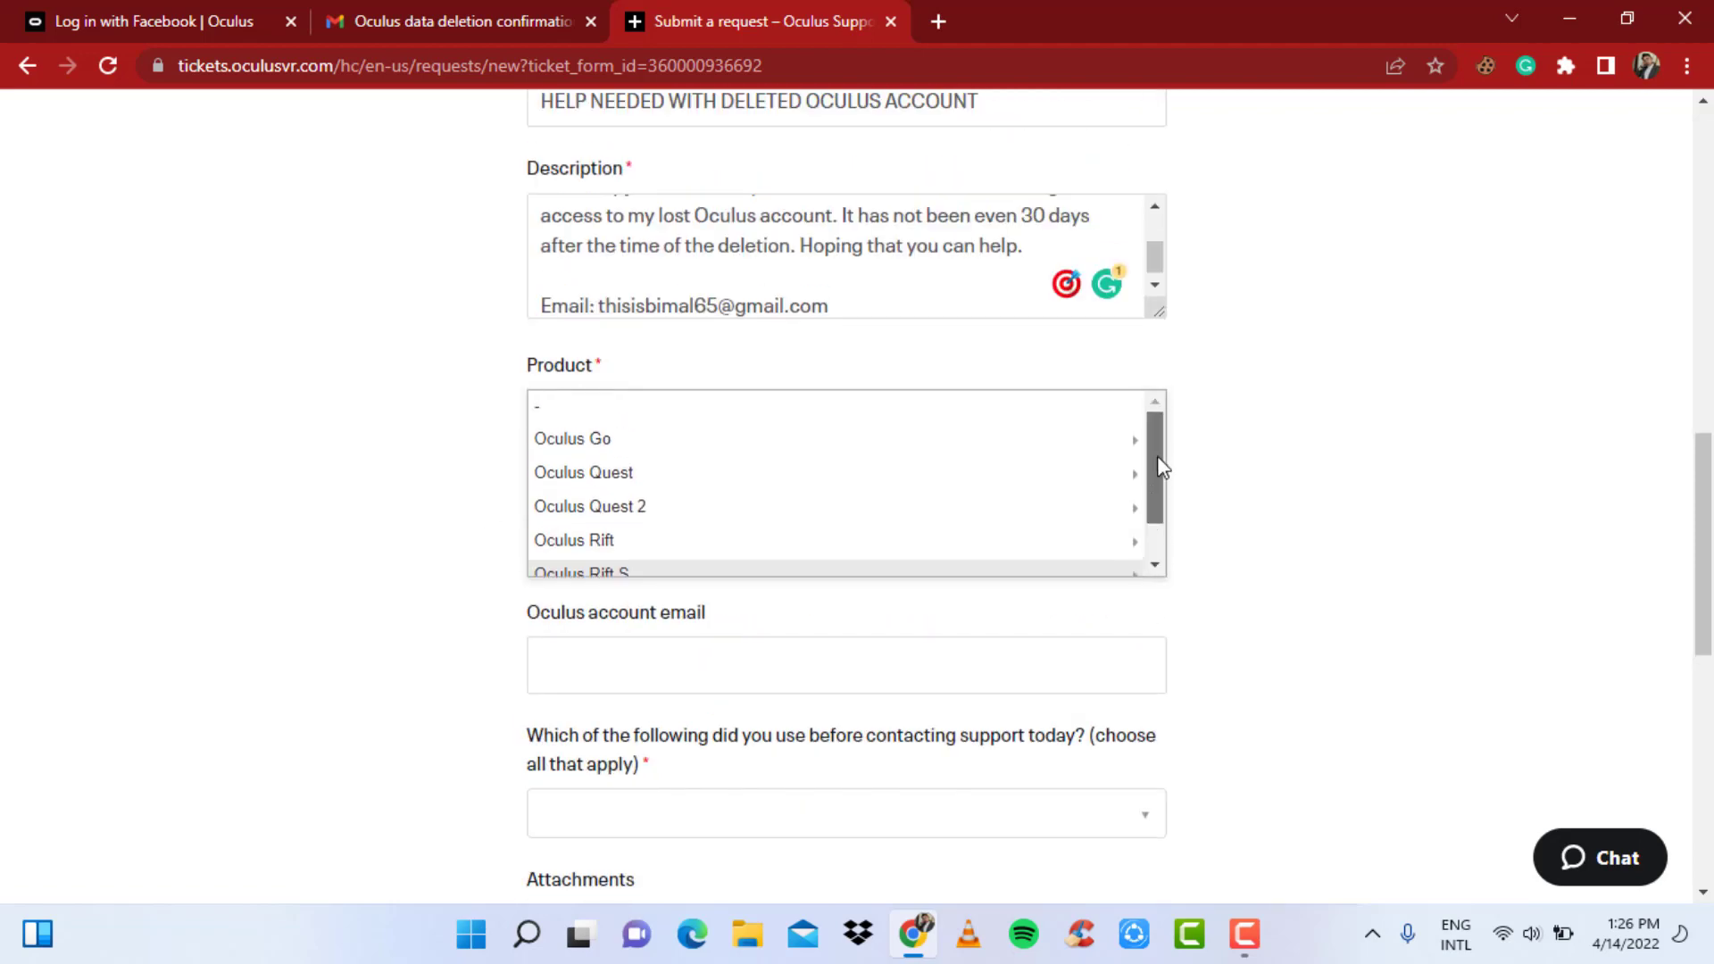
scroll(643, 491, "down", 3)
left_click(673, 566)
scroll(823, 364, "down", 3)
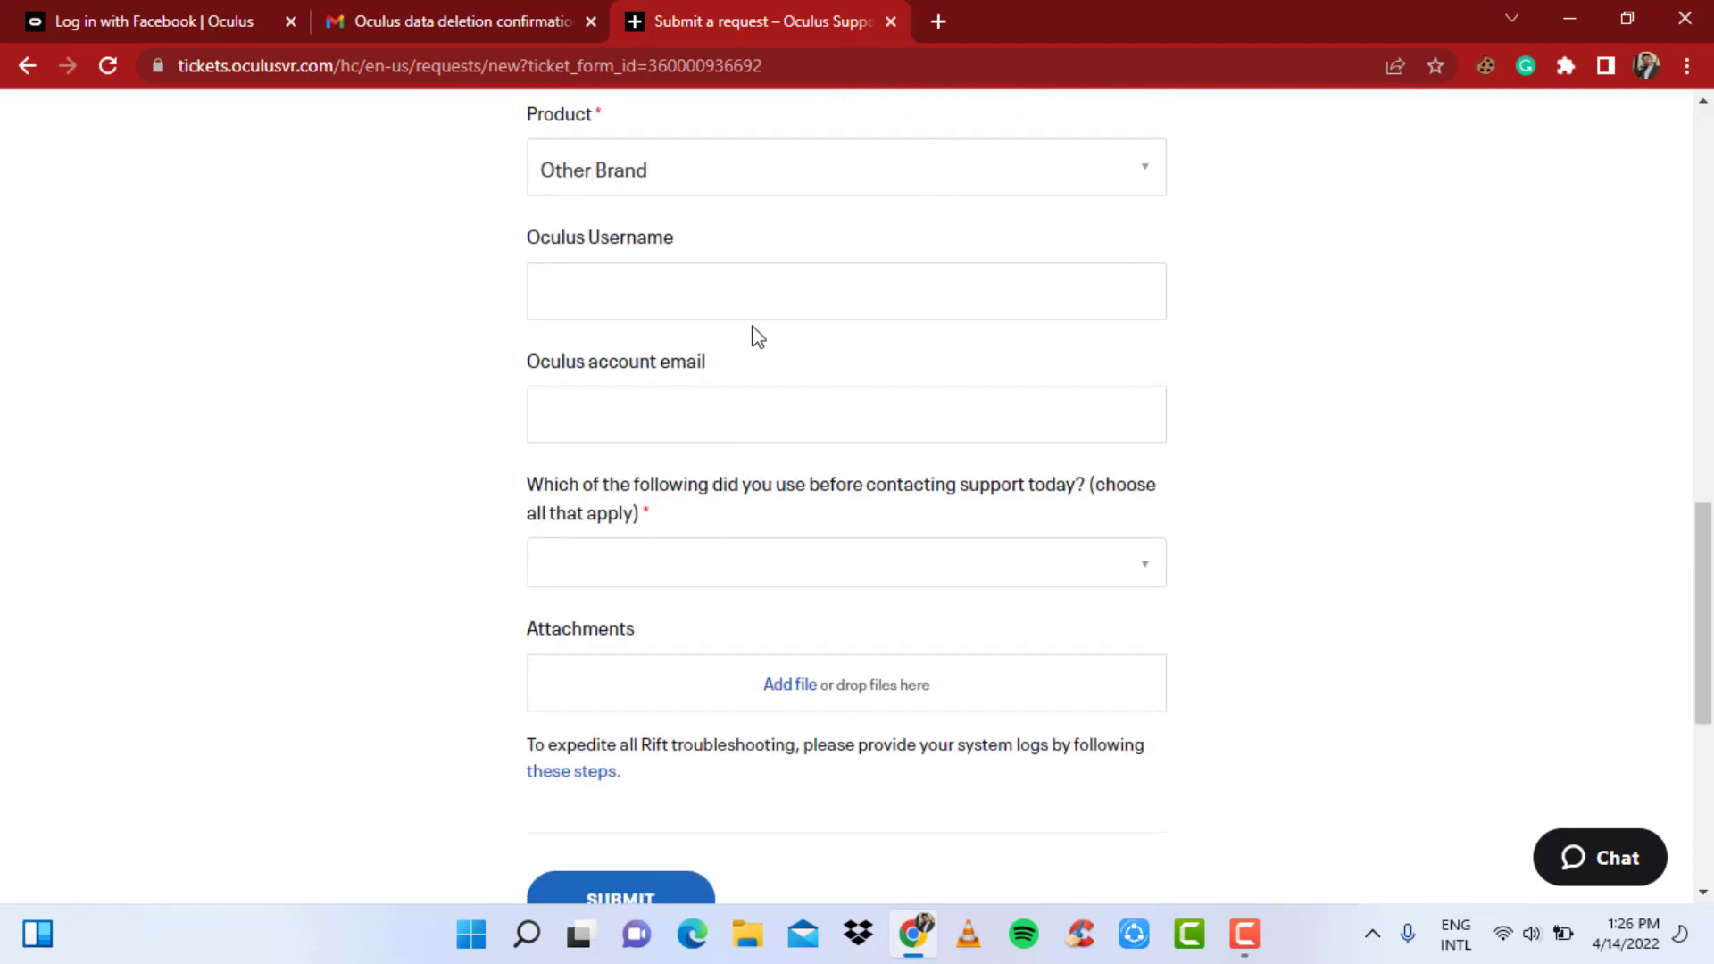
- Fill in the Oculus Username and Oculus account email fields
left_click(733, 295)
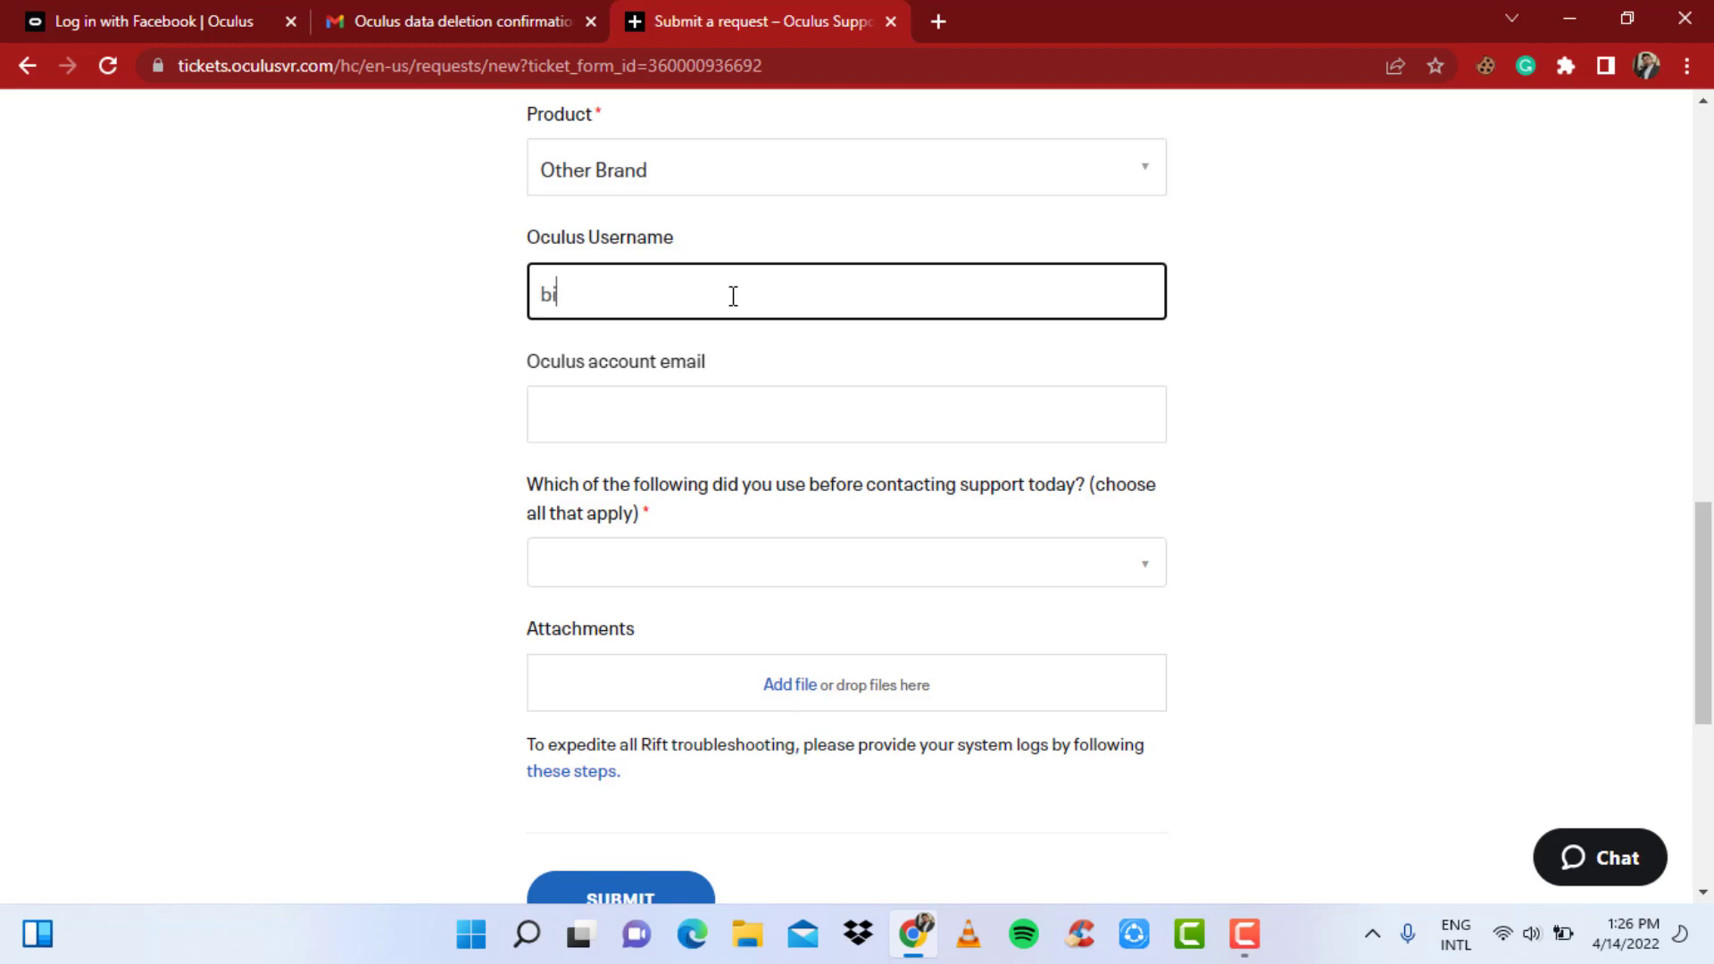
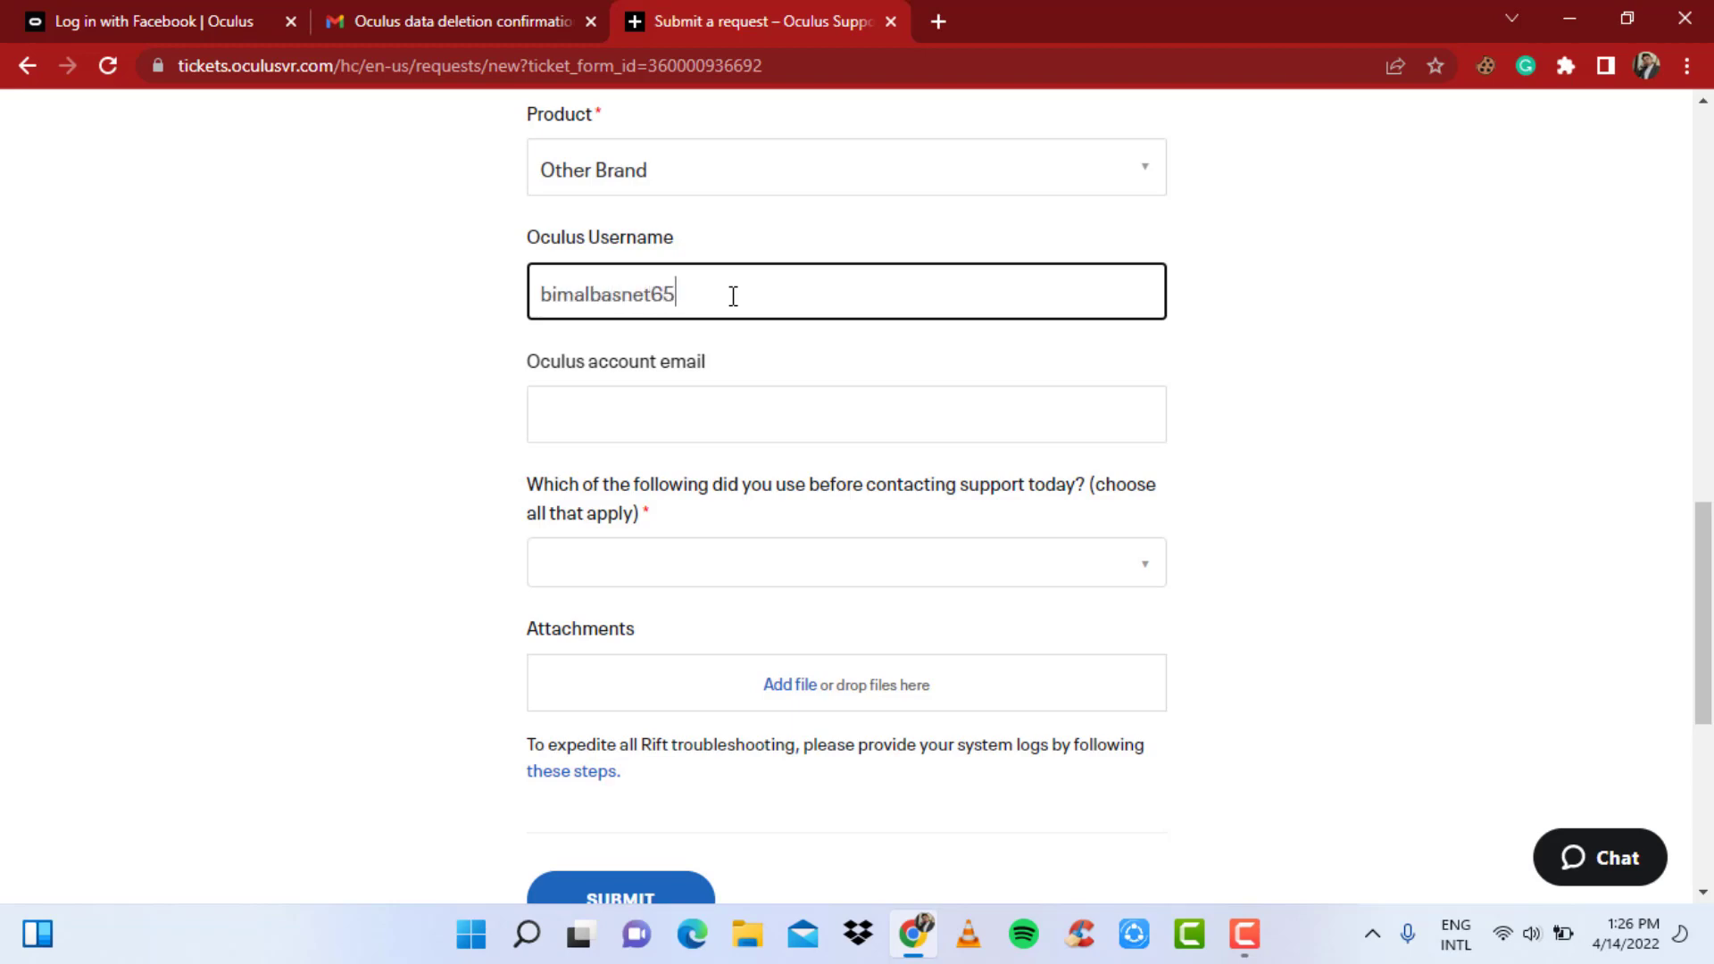
left_click(603, 426)
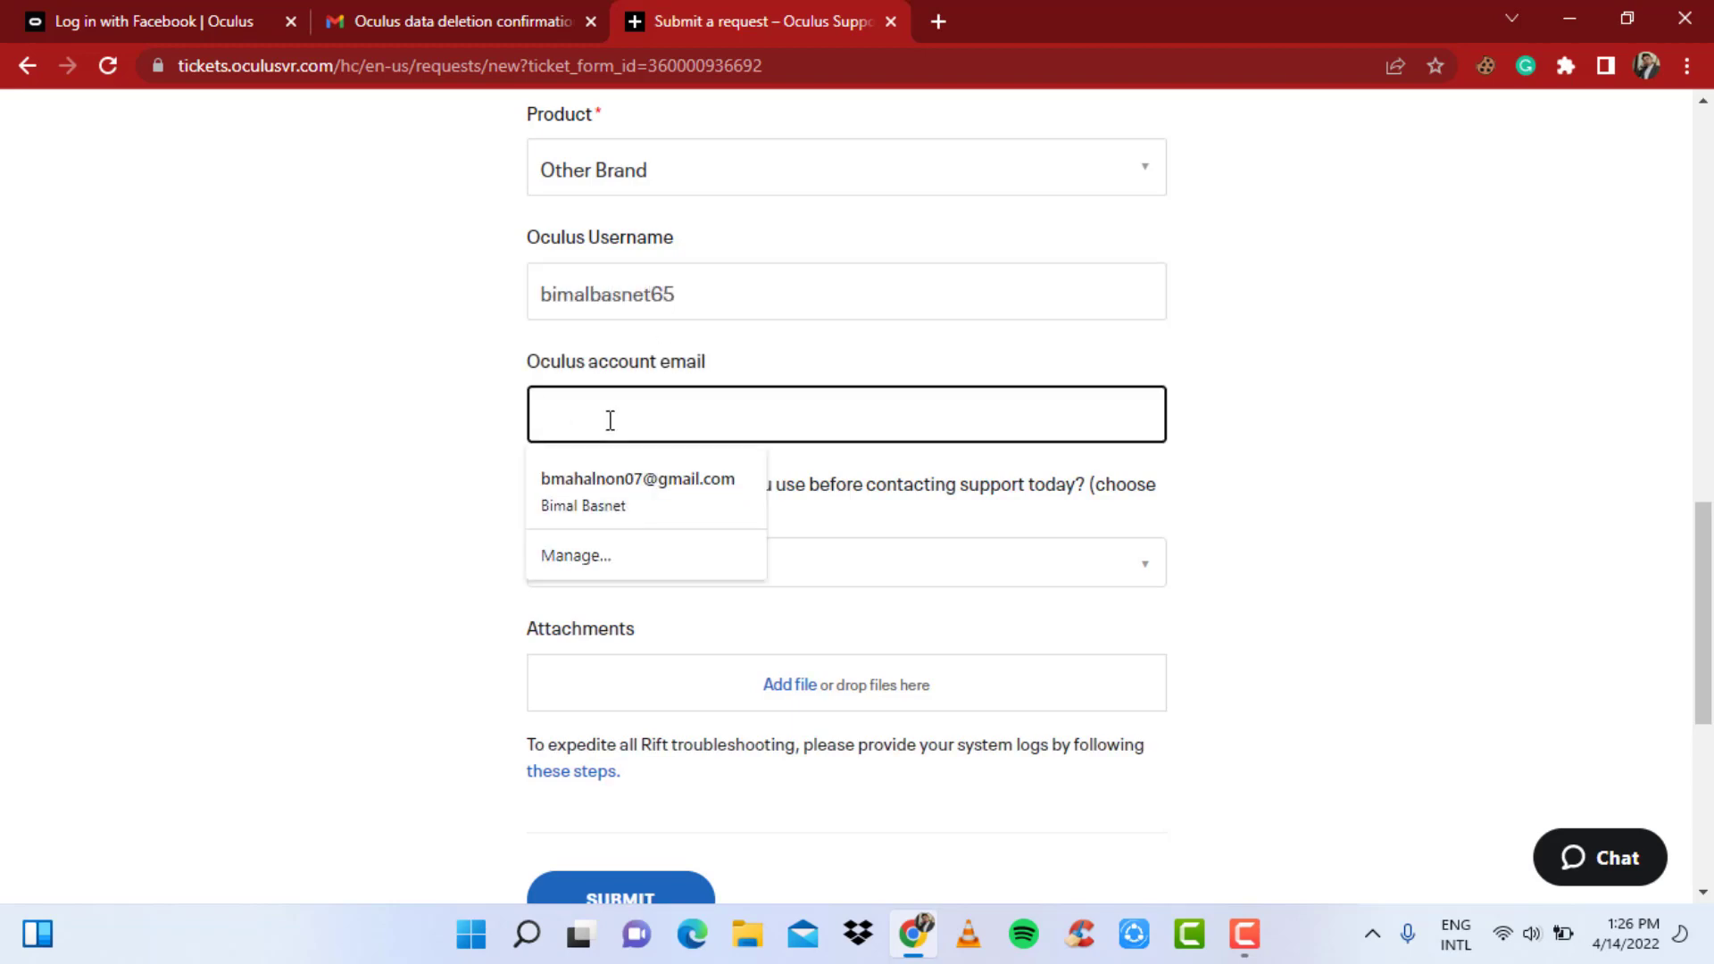
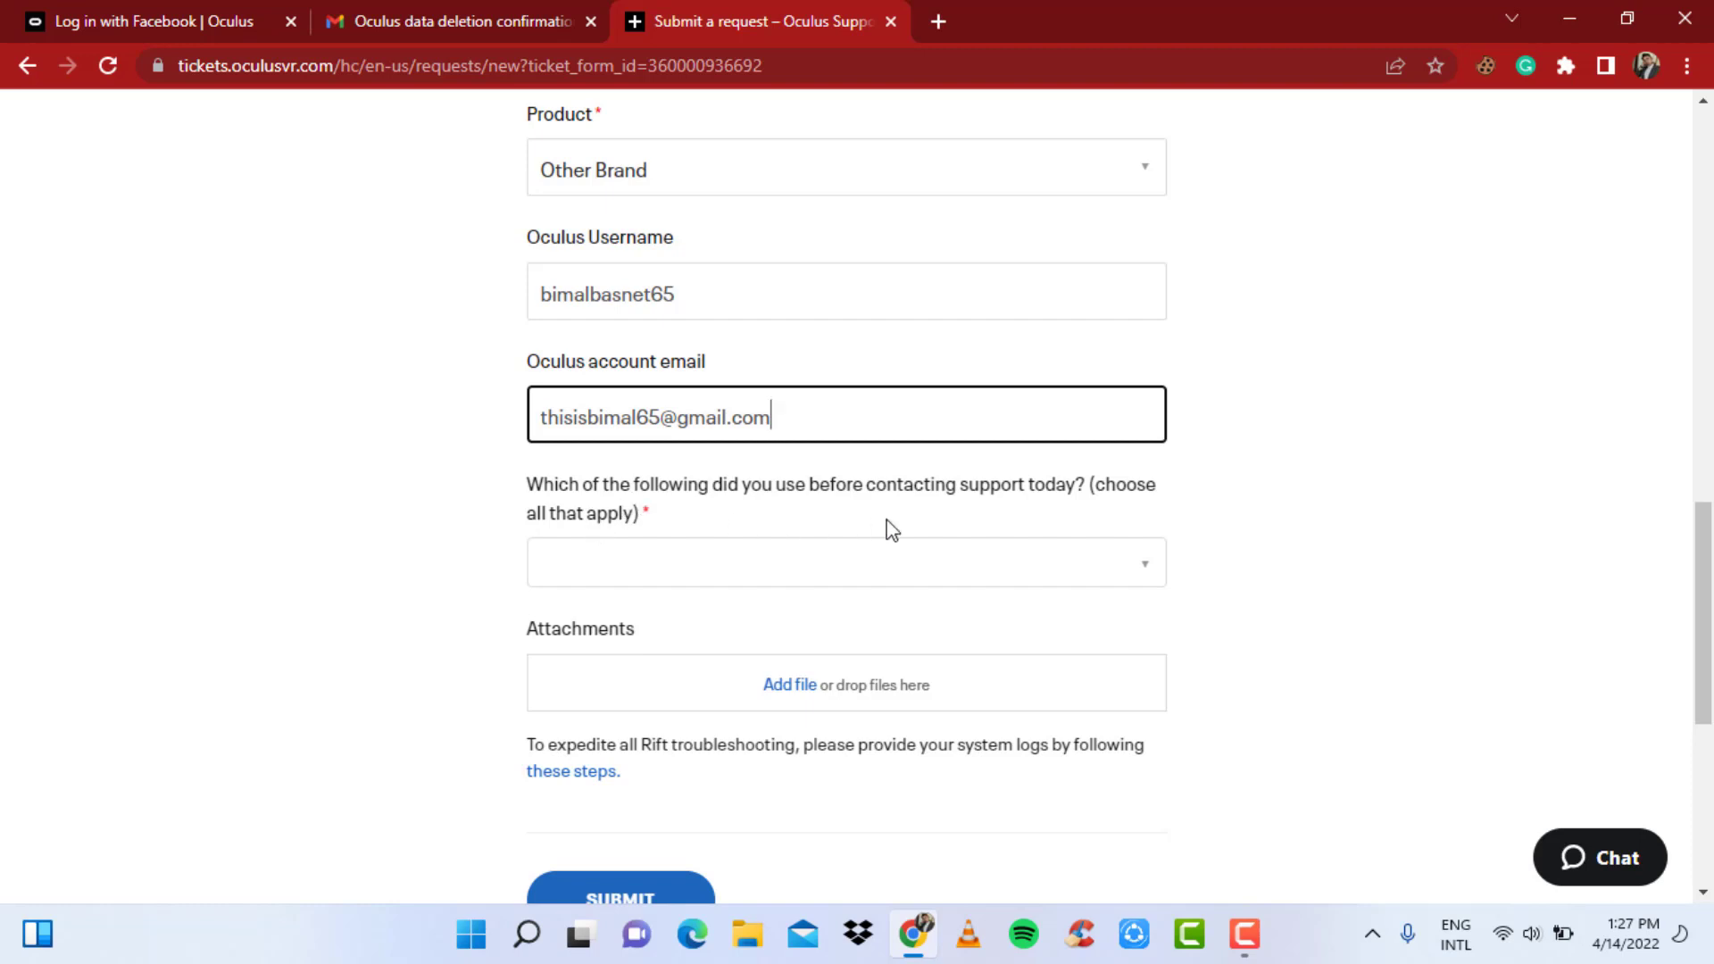
- Mark Oculus.com Support Pages as already tried and recheck the login page's deletion error
left_click(985, 586)
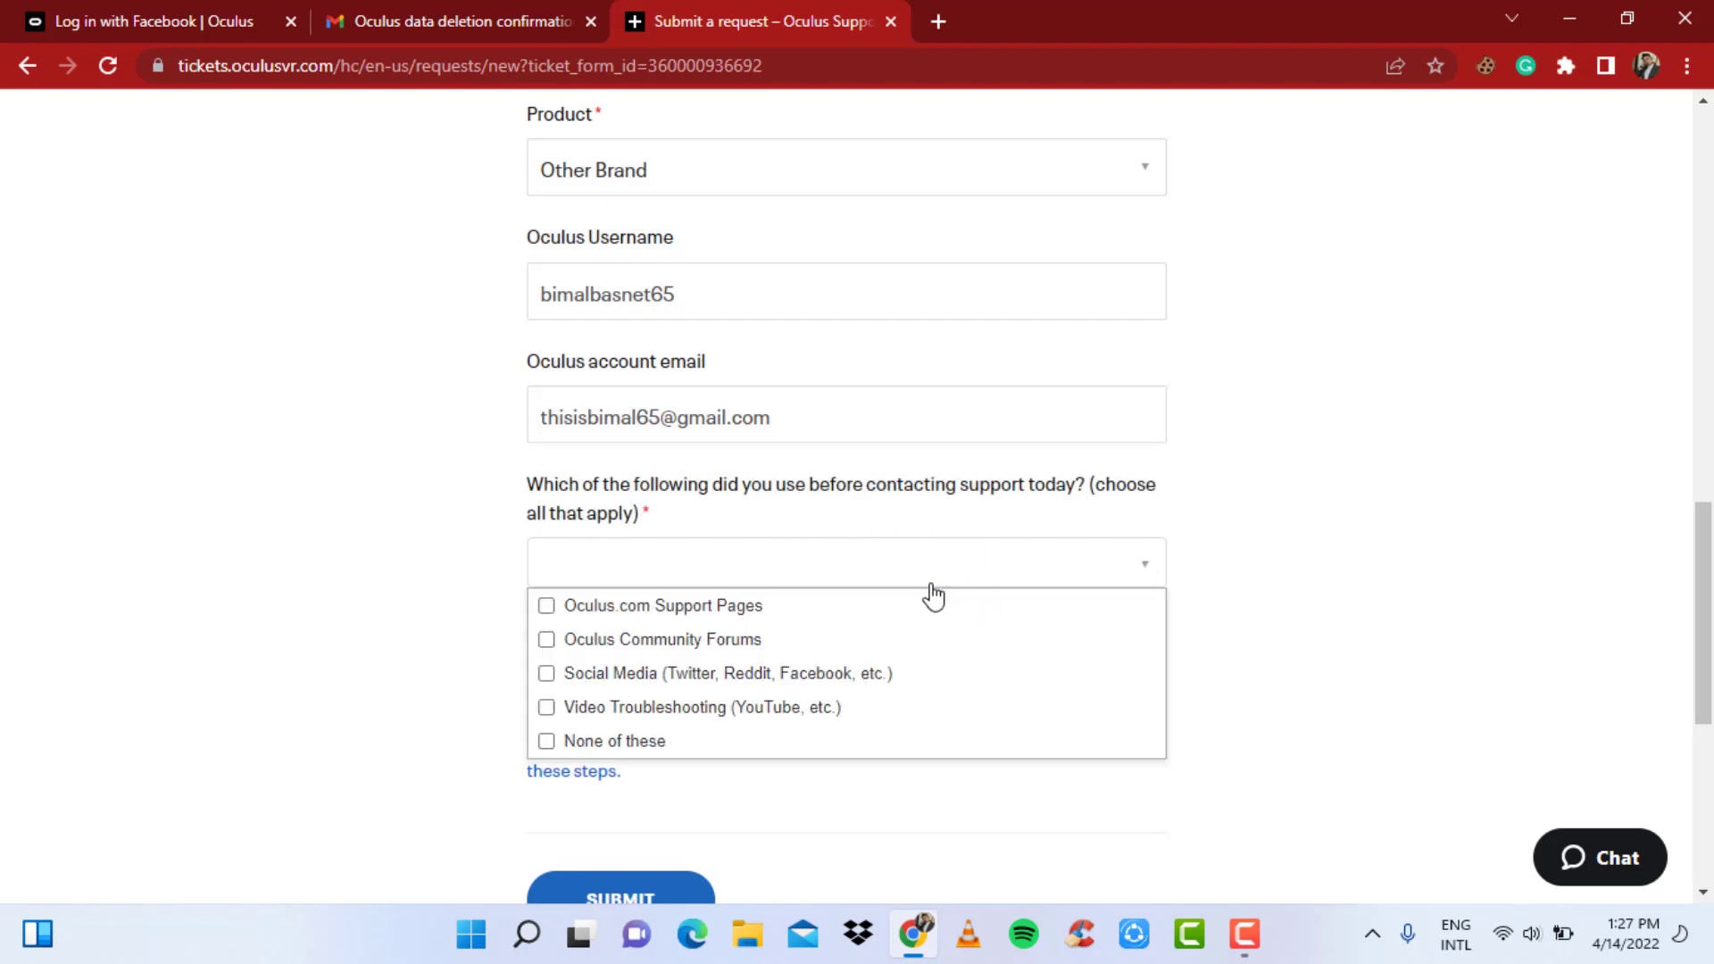
left_click(547, 606)
scroll(401, 619, "down", 3)
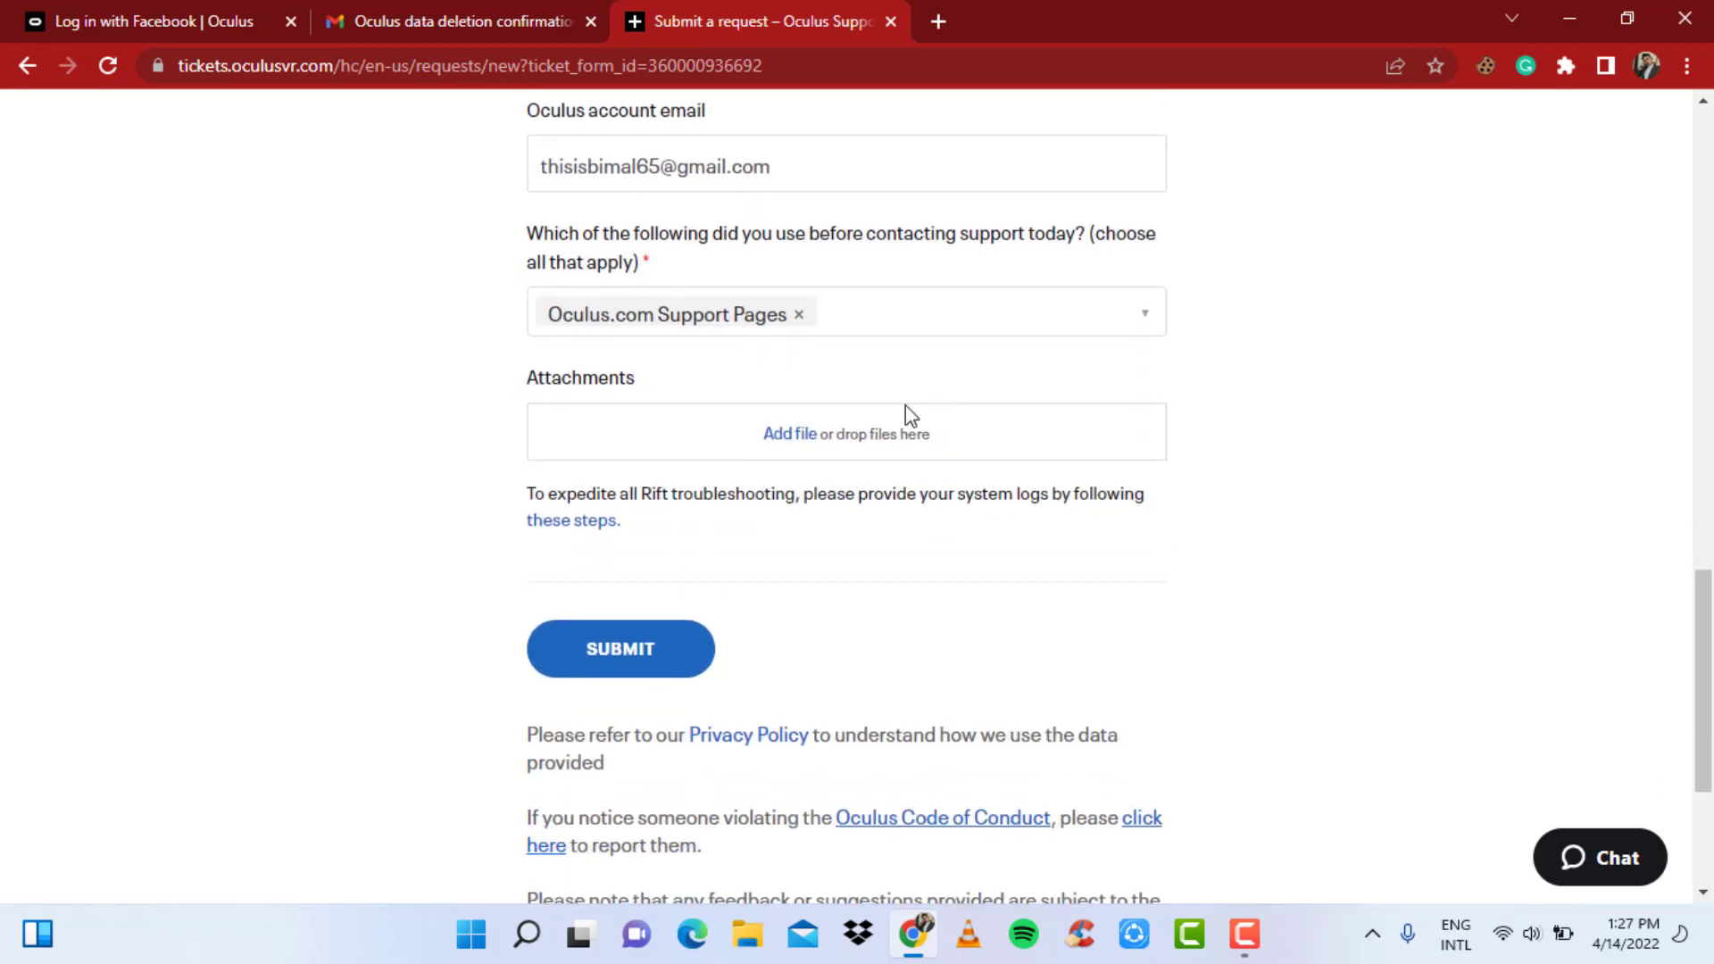
left_click(241, 11)
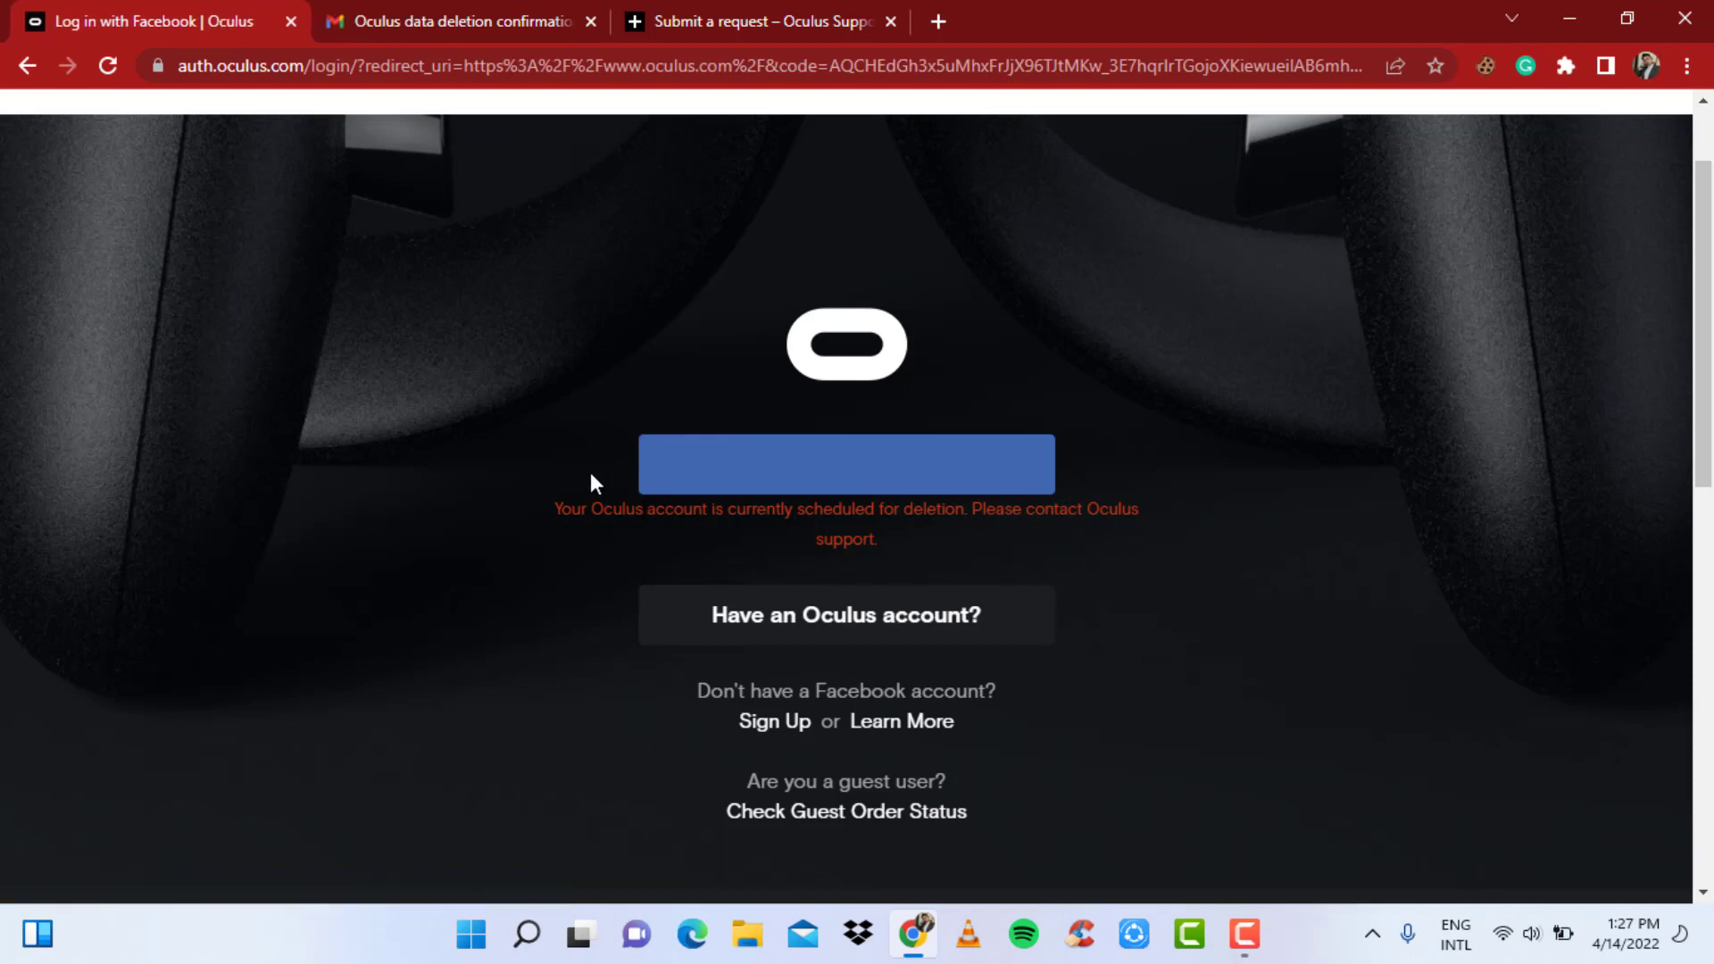
left_click(810, 11)
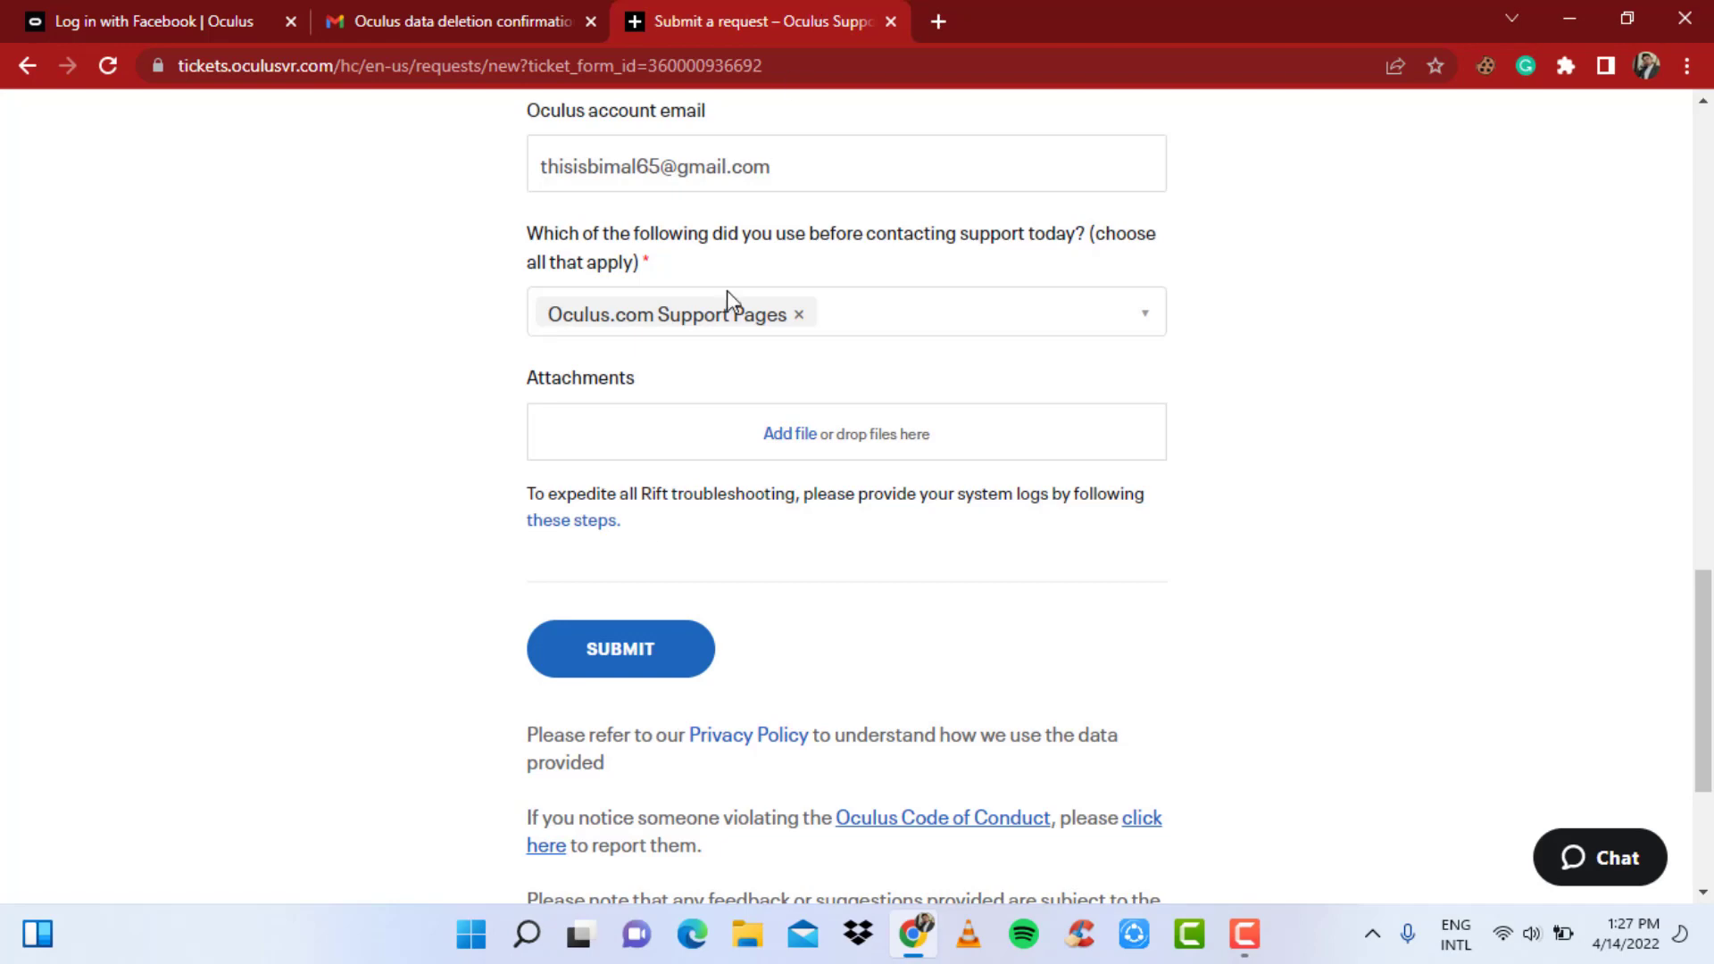
scroll(714, 536, "down", 3)
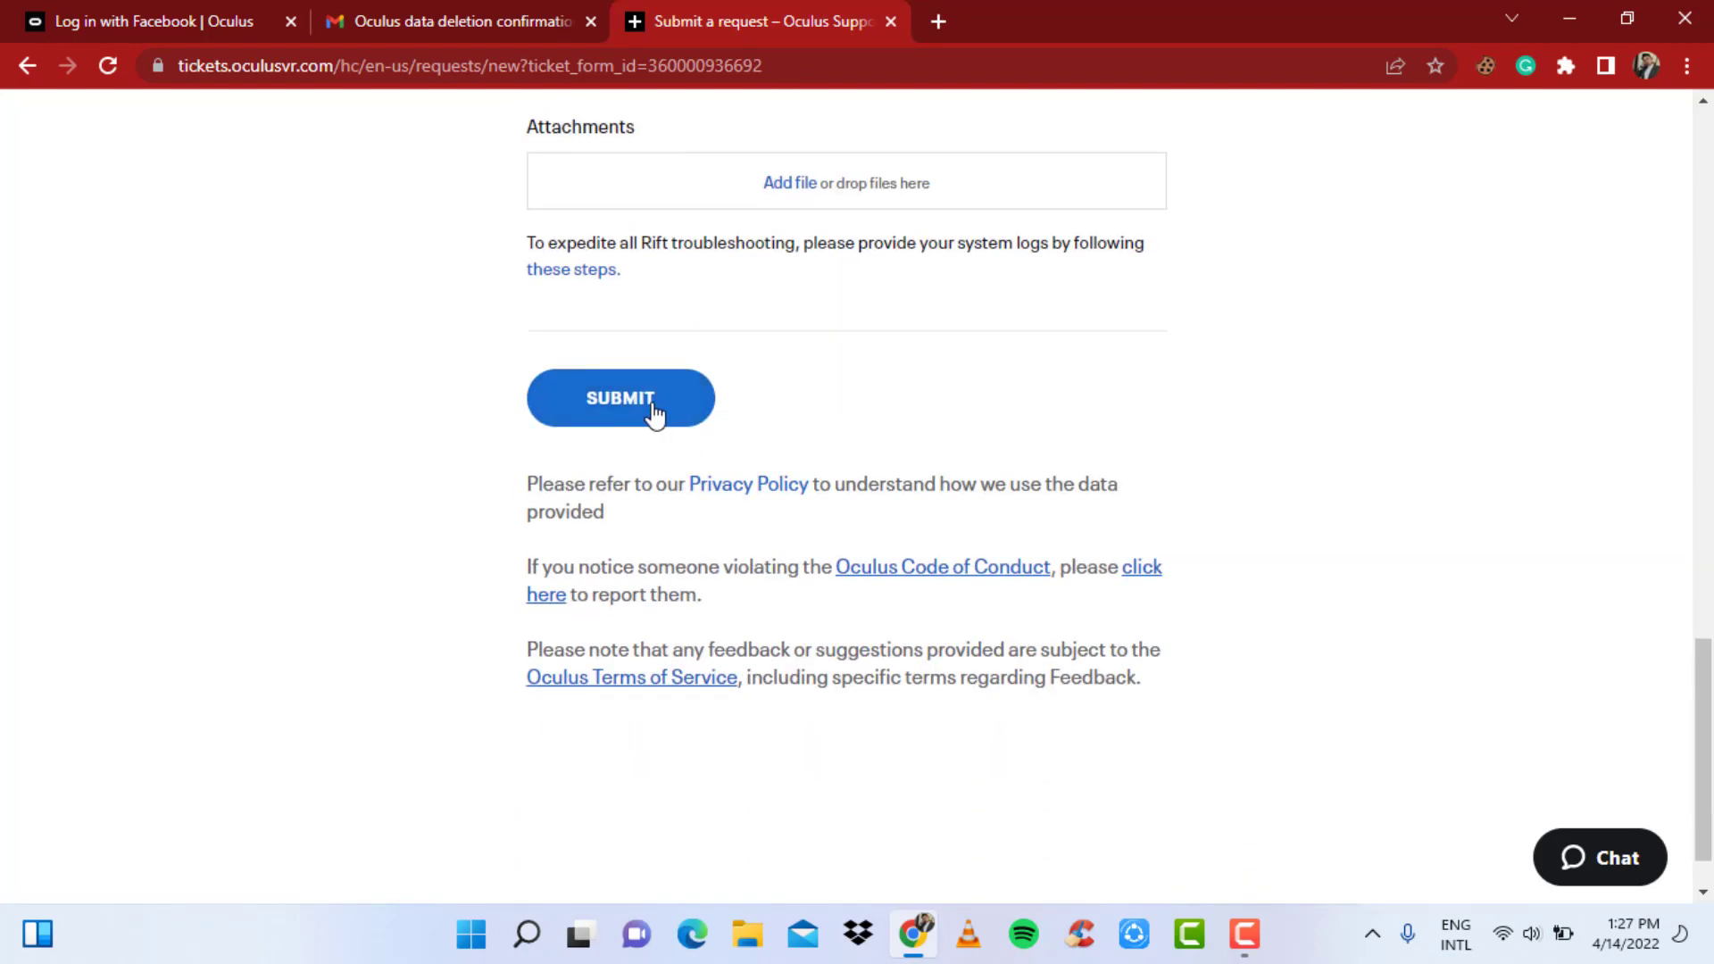
- Submit the completed request and view the 'Thank you for contacting us' confirmation
left_click(654, 413)
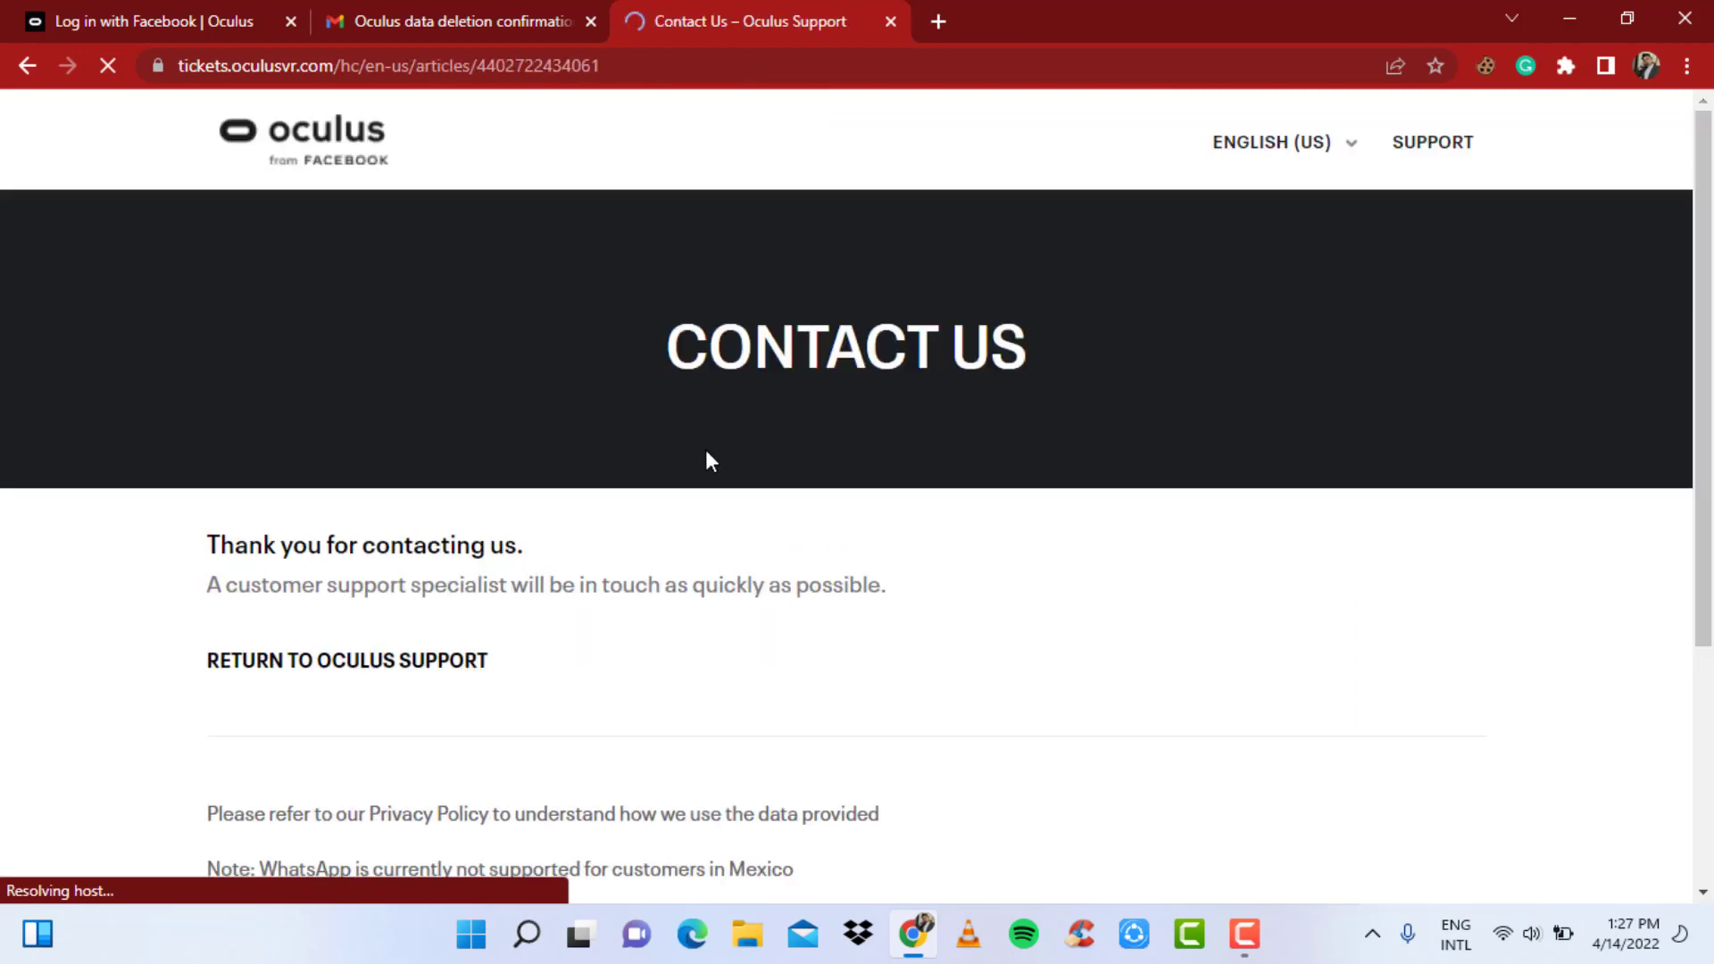
scroll(705, 460, "down", 1)
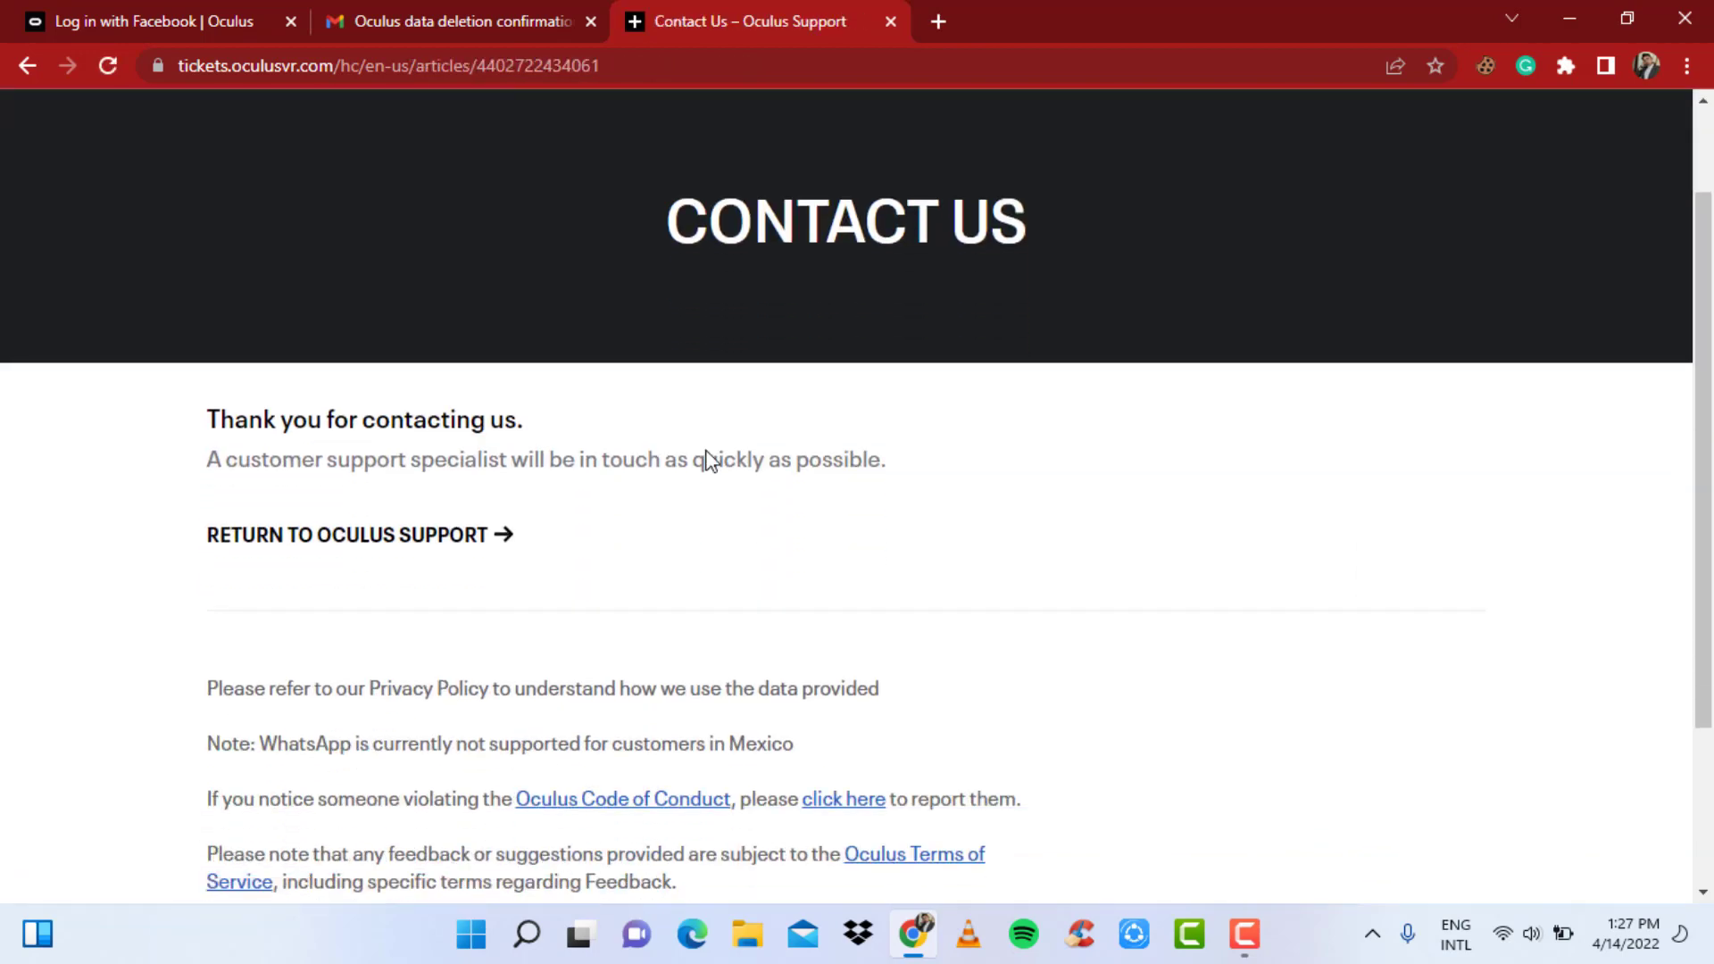